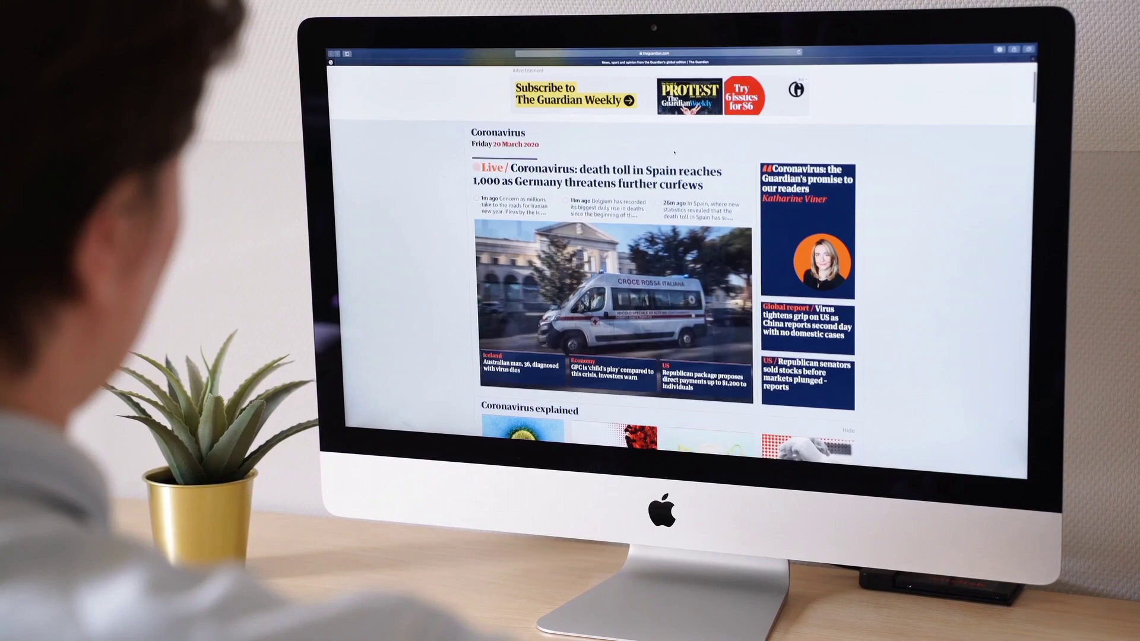
Draft the prompt 'write 5 youtube video ideas on the topic of augmented real' in a new chat.
{"action": "scroll", "coordinate": [671, 150], "scroll_direction": "down", "scroll_amount": 1}
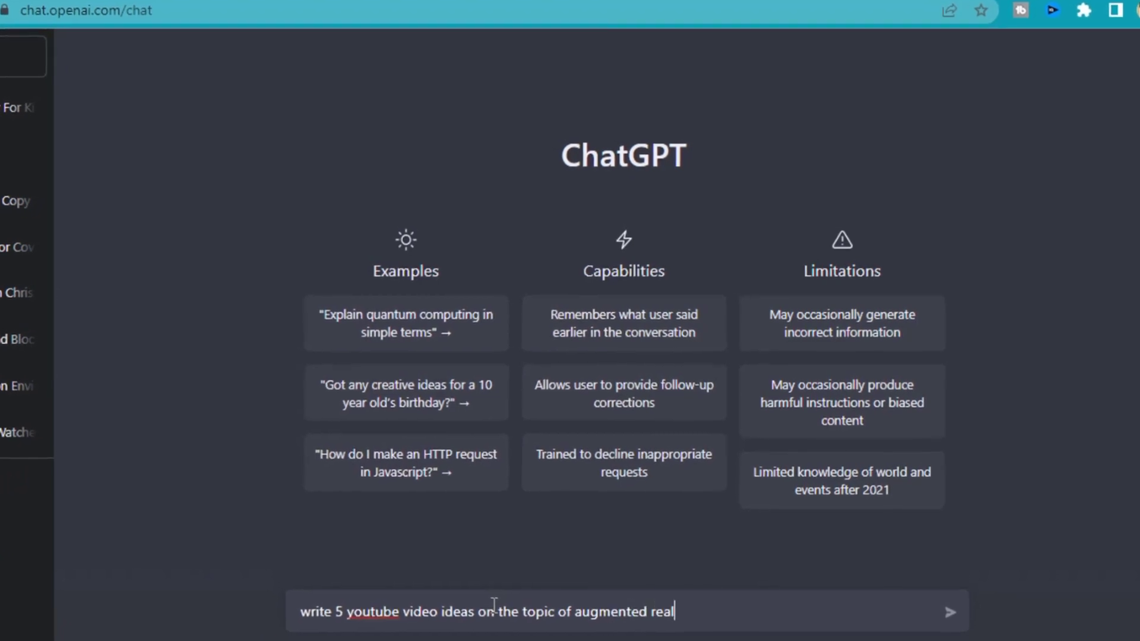
Send the request for 5 augmented reality video ideas and begin the outline follow-up.
{"action": "type", "text": "ity"}
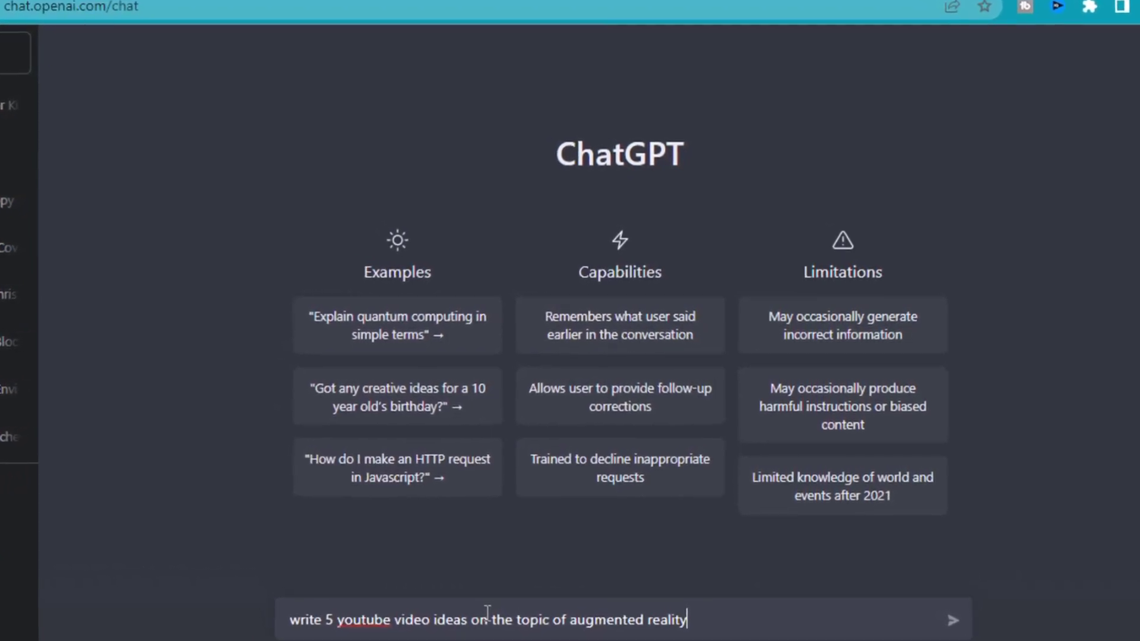
{"action": "left_click", "coordinate": [952, 622]}
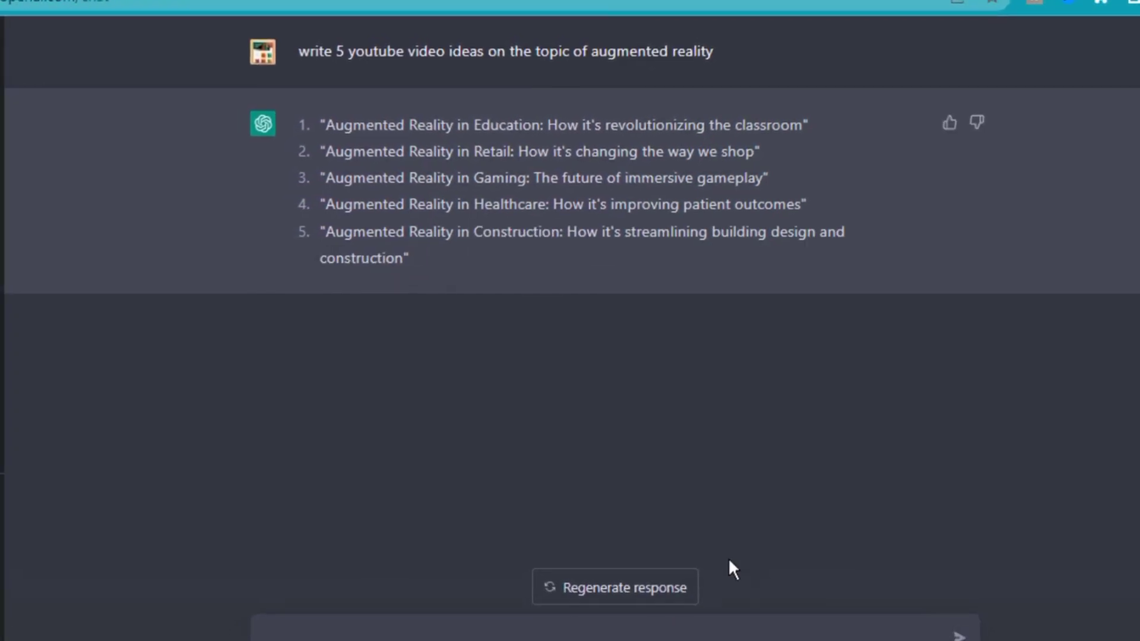
{"action": "left_click", "coordinate": [528, 636]}
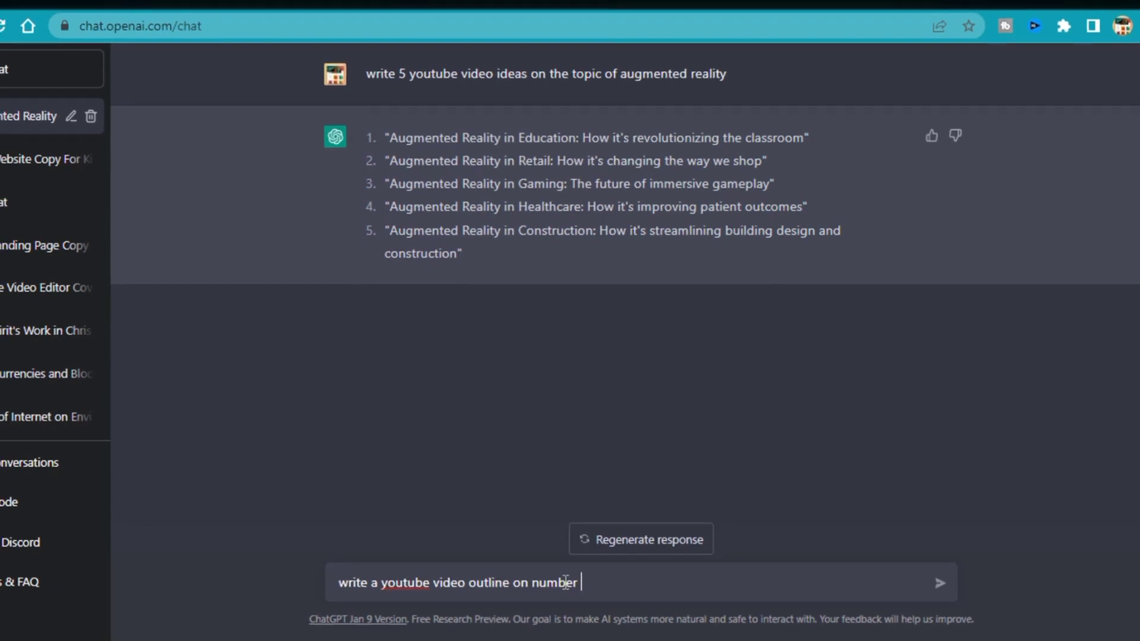
Get a YouTube video outline for idea 2, the retail augmented reality video.
{"action": "key", "text": "Return"}
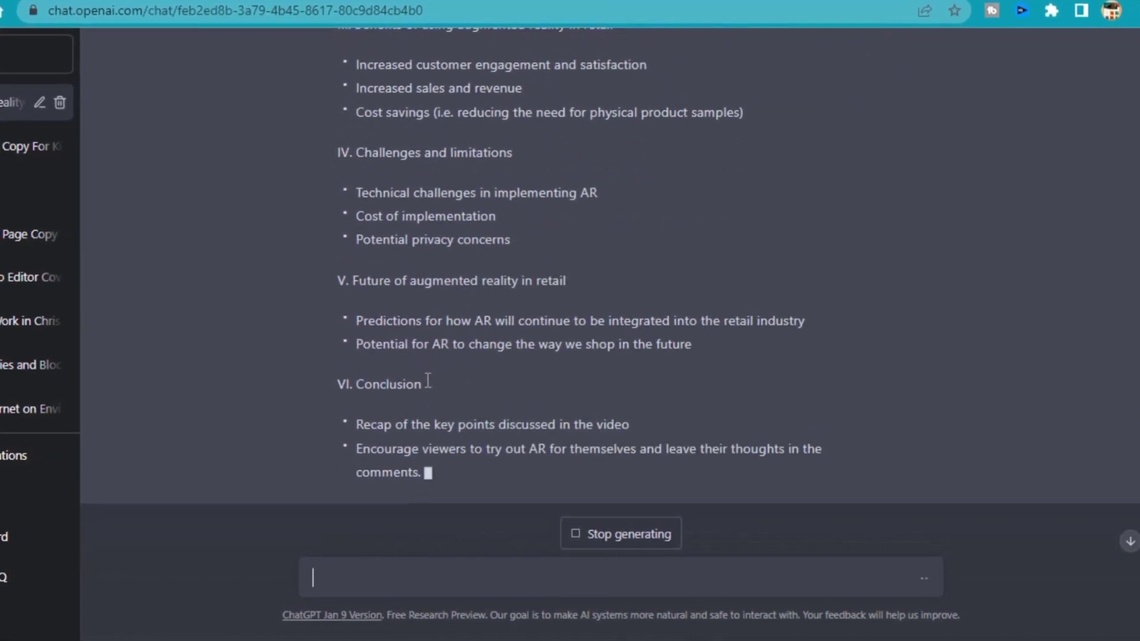
{"action": "scroll", "coordinate": [421, 377], "scroll_direction": "up", "scroll_amount": 10}
{"action": "scroll", "coordinate": [419, 383], "scroll_direction": "down", "scroll_amount": 5}
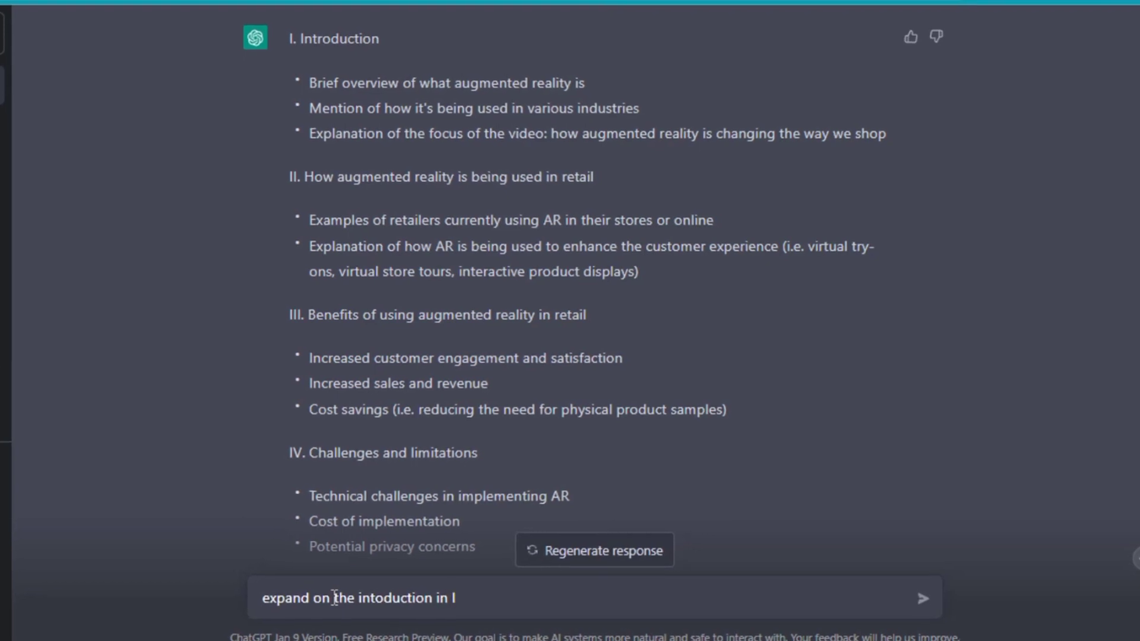
{"action": "scroll", "coordinate": [879, 606], "scroll_direction": "down", "scroll_amount": 5}
Have ChatGPT expand the introduction in less than 200 words.
{"action": "left_click", "coordinate": [924, 600]}
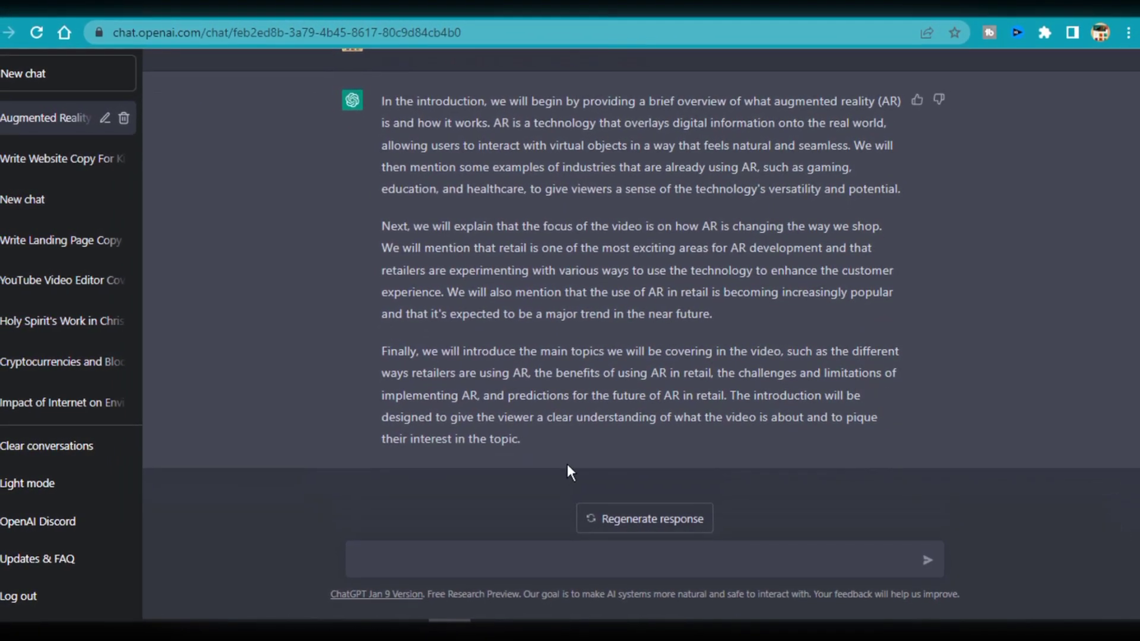
{"action": "scroll", "coordinate": [569, 462], "scroll_direction": "up", "scroll_amount": 15}
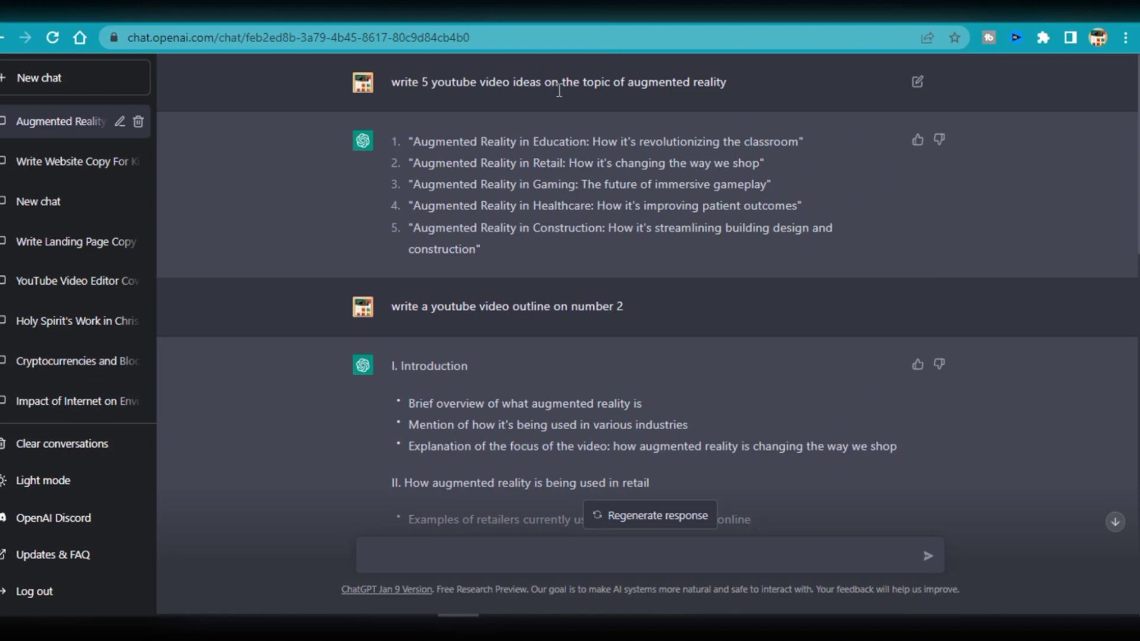
{"action": "scroll", "coordinate": [574, 461], "scroll_direction": "down", "scroll_amount": 15}
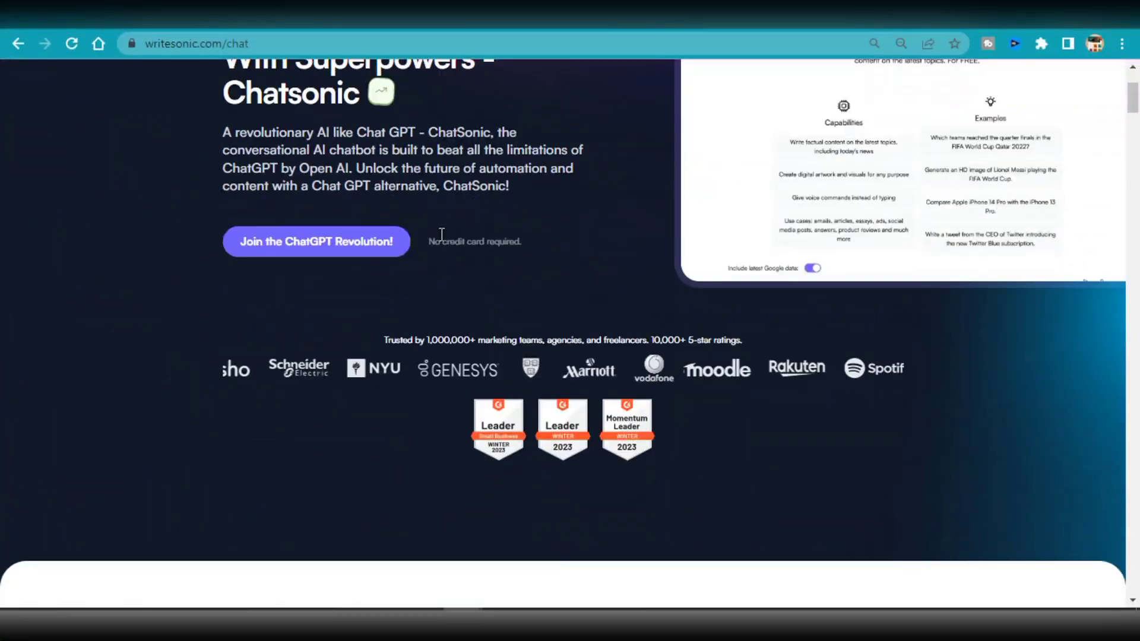
Dismiss the Chatsonic features popup and enable conversation memory.
{"action": "scroll", "coordinate": [425, 189], "scroll_direction": "down", "scroll_amount": 20}
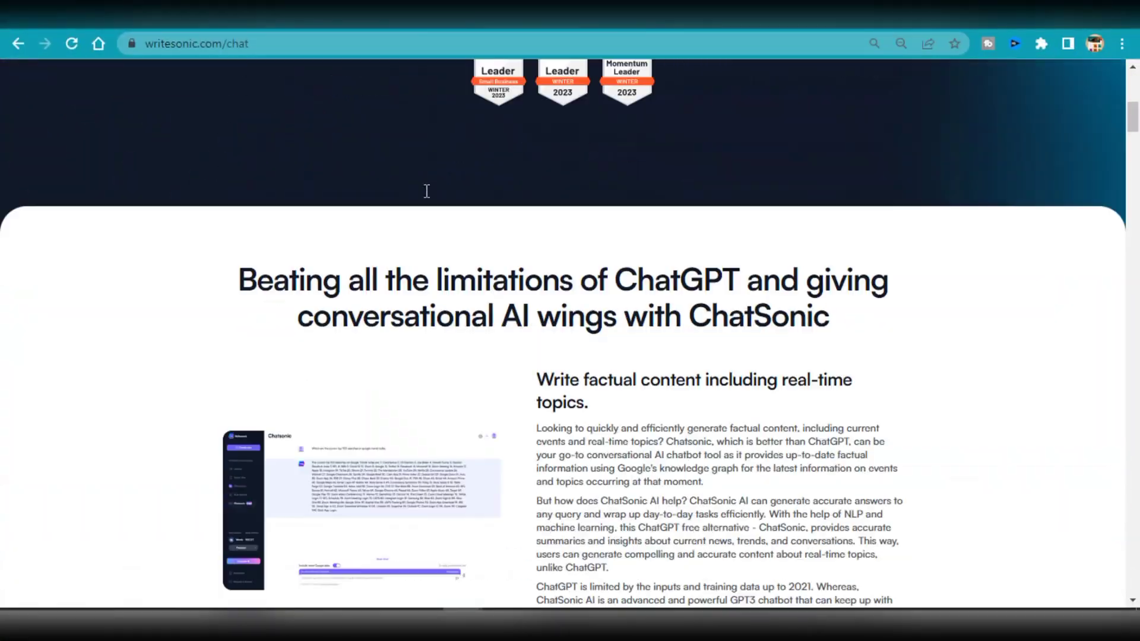
{"action": "scroll", "coordinate": [421, 156], "scroll_direction": "down", "scroll_amount": 20}
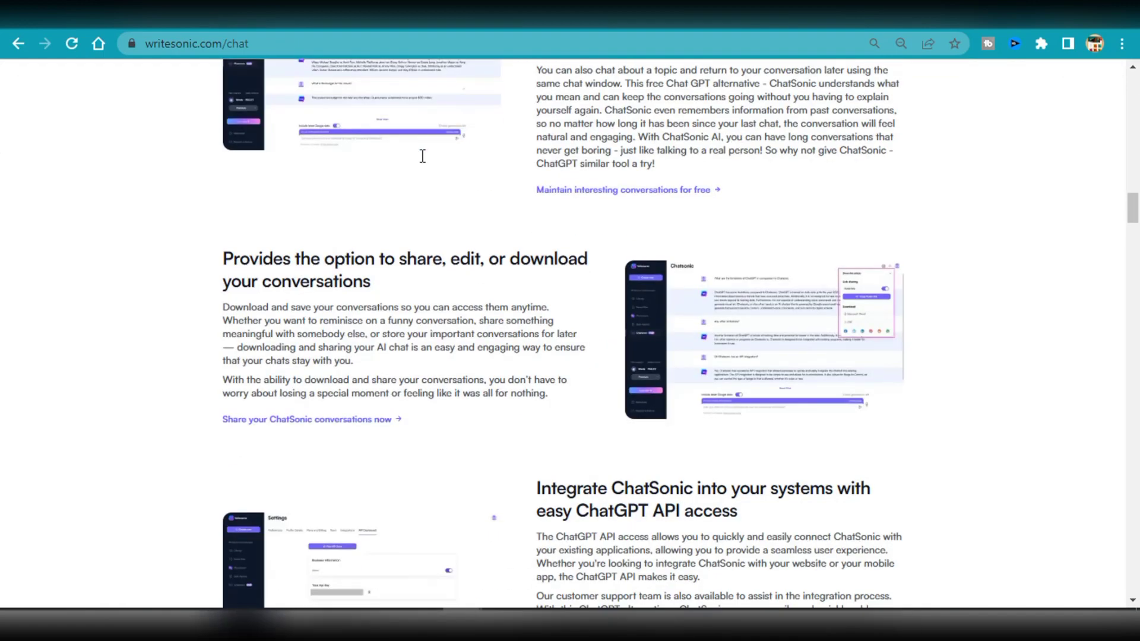
{"action": "key", "text": "Home"}
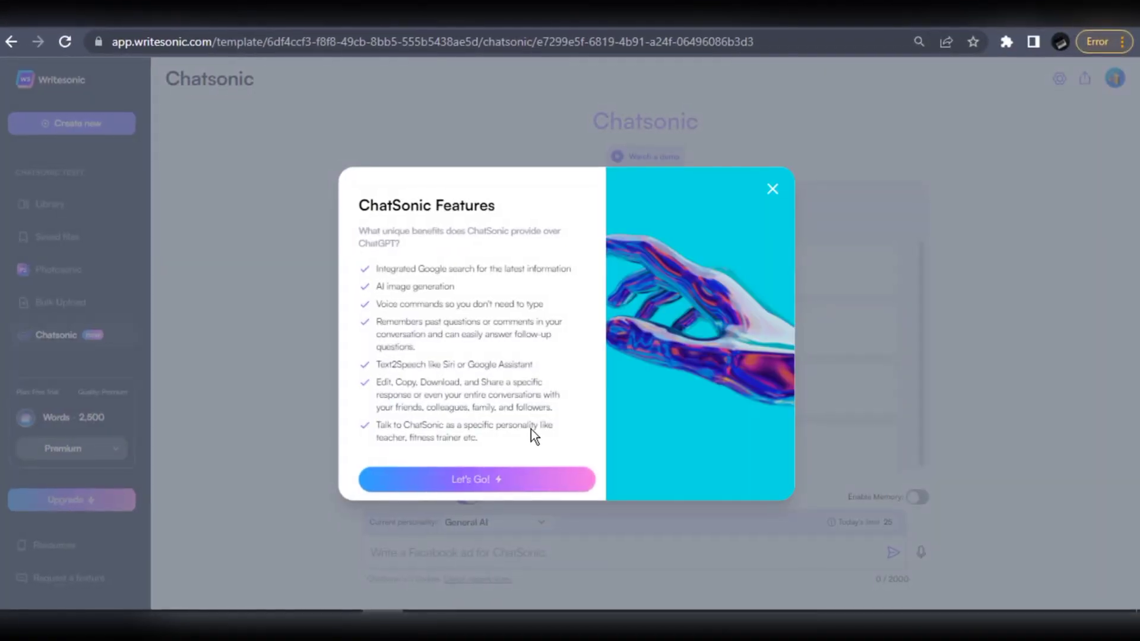
{"action": "left_click", "coordinate": [520, 478]}
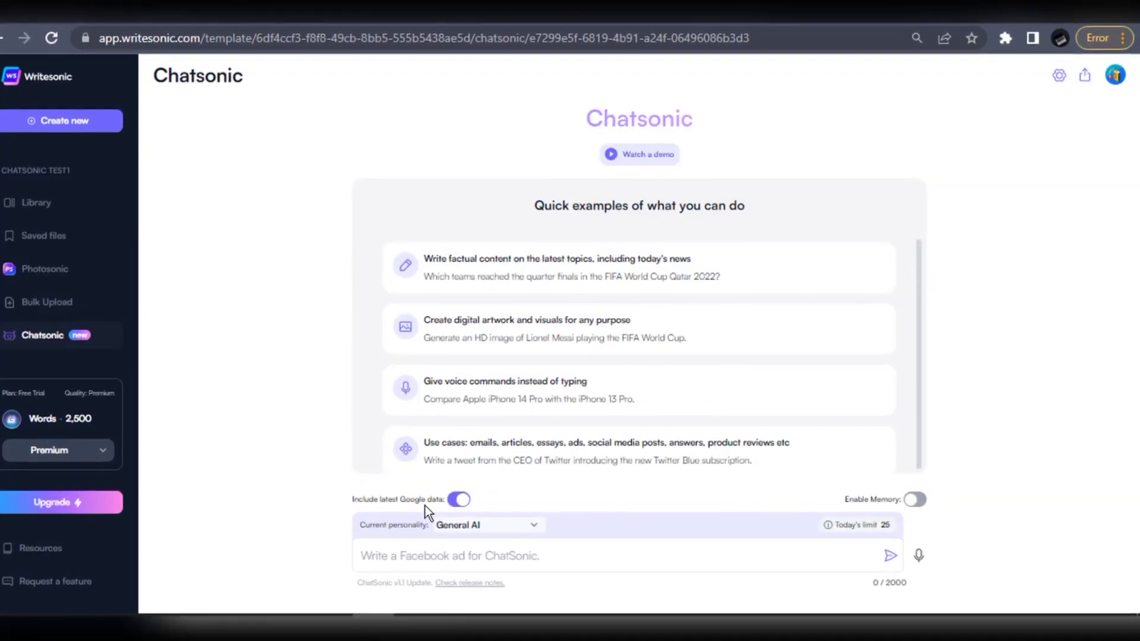
{"action": "left_click", "coordinate": [915, 500]}
Ask for a YouTube video outline on the future of augmented reality and education.
{"action": "left_click", "coordinate": [615, 555]}
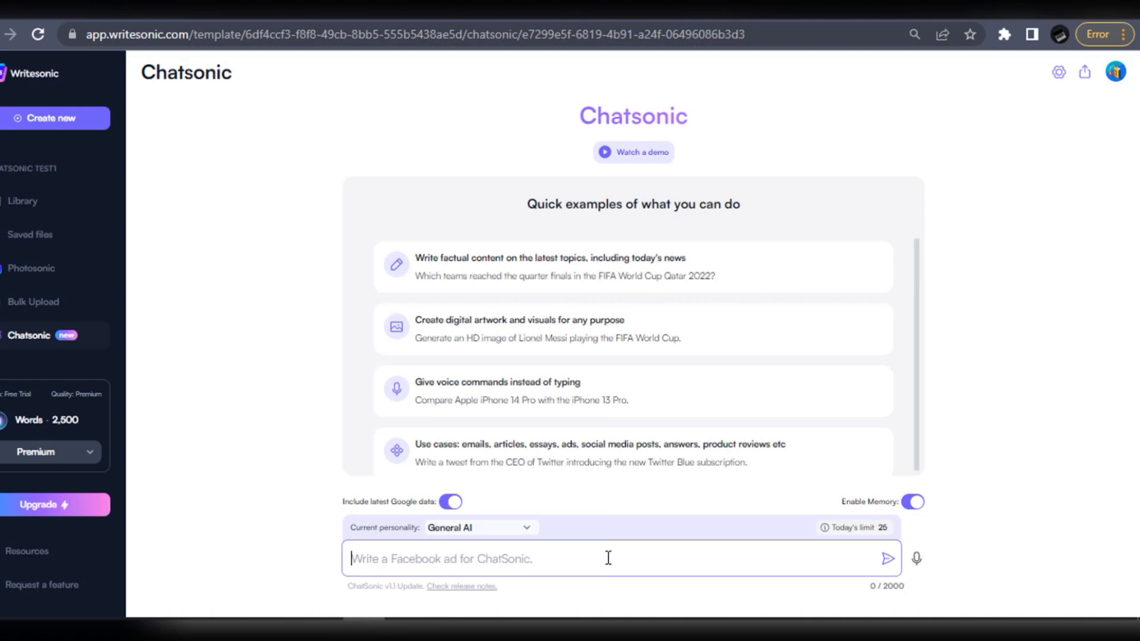
{"action": "type", "text": "write a youtube "}
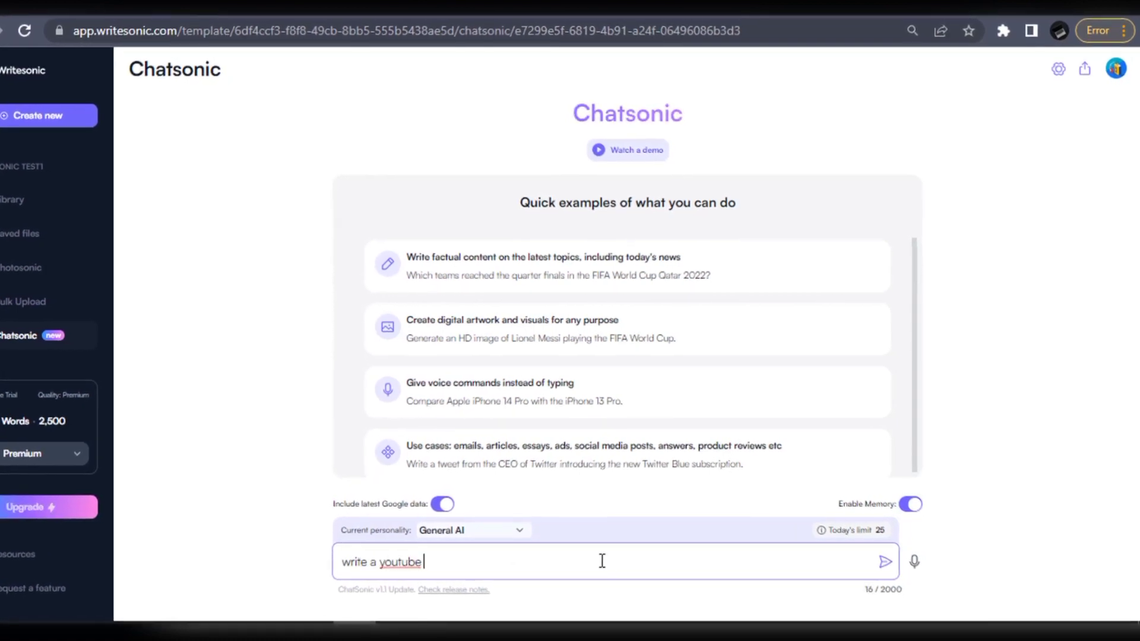
{"action": "type", "text": "video outline for t"}
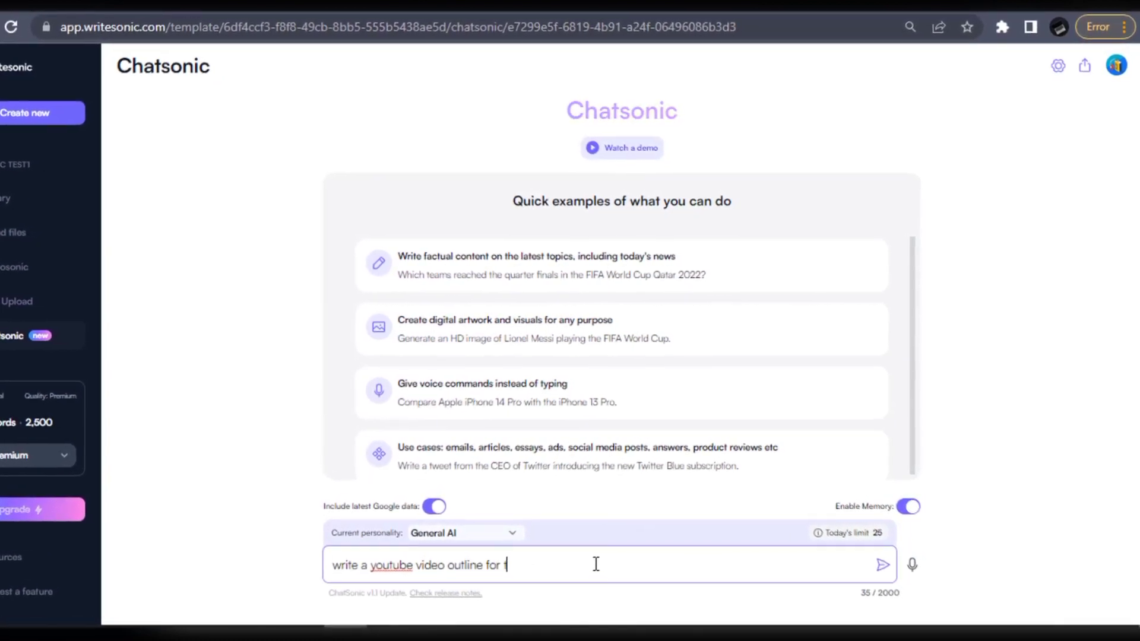
{"action": "type", "text": "he topi"}
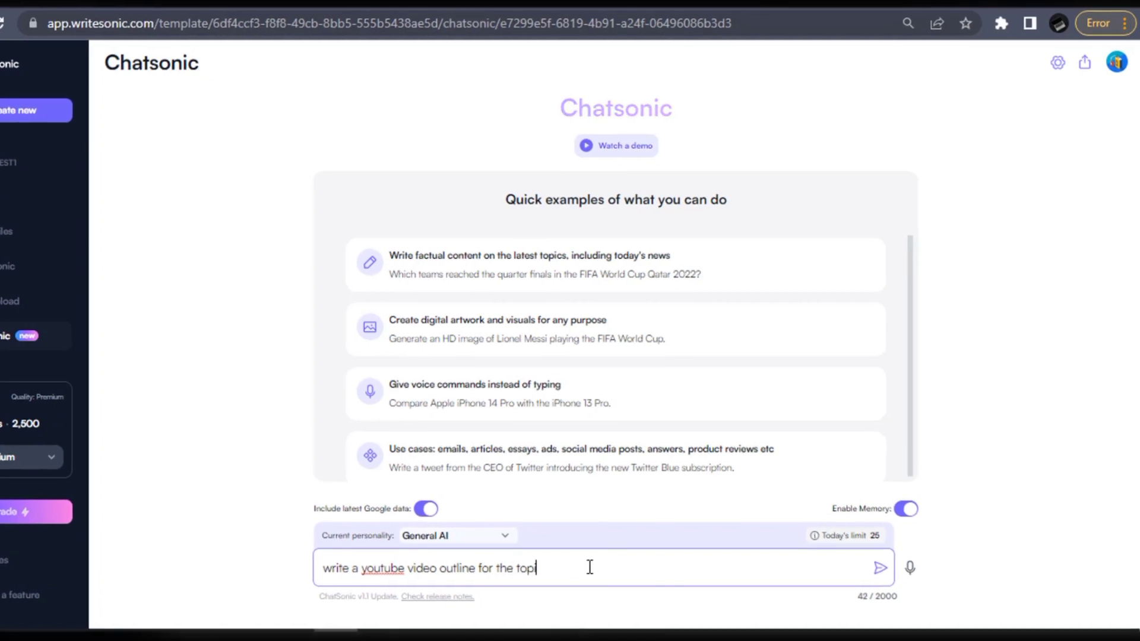
{"action": "type", "text": "c, the future of "}
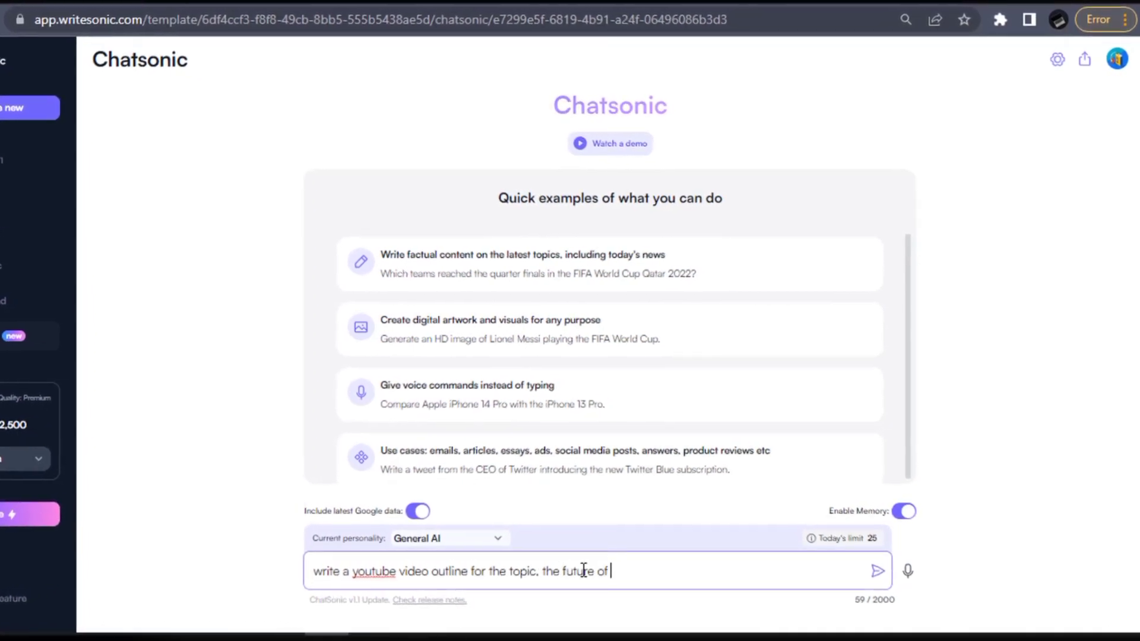
{"action": "type", "text": "augmented "}
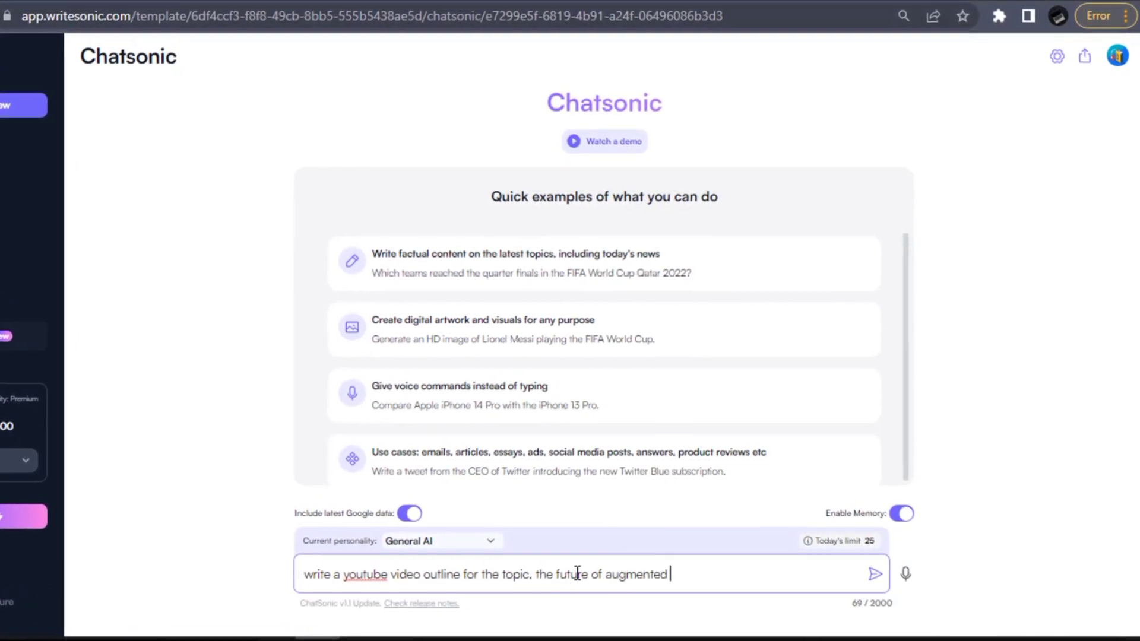
{"action": "type", "text": "reality and "}
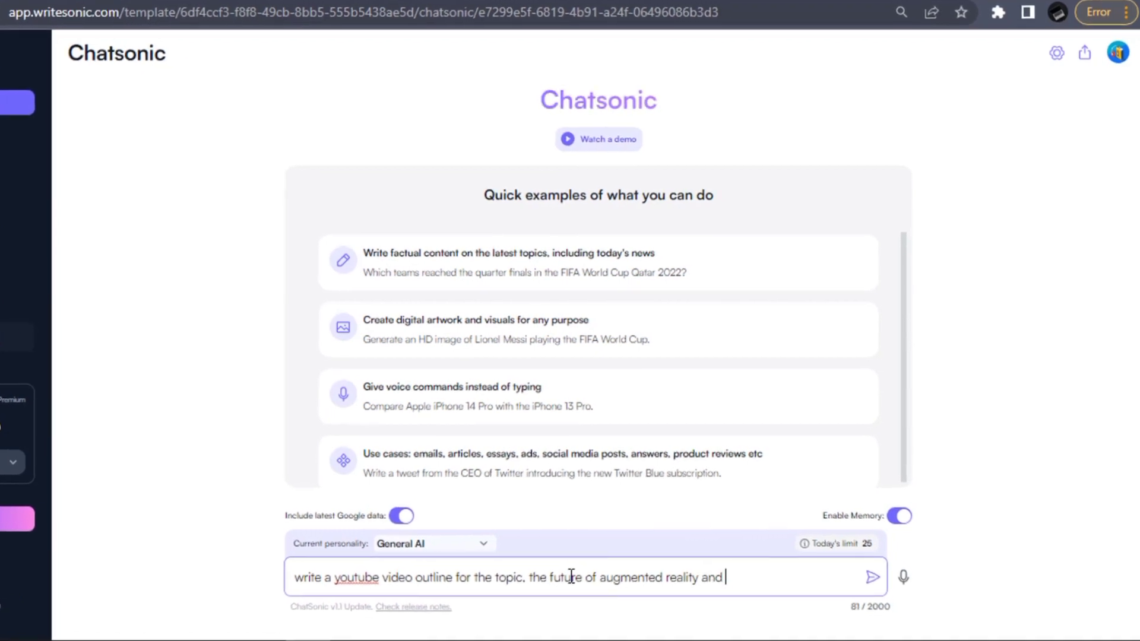
{"action": "type", "text": "education"}
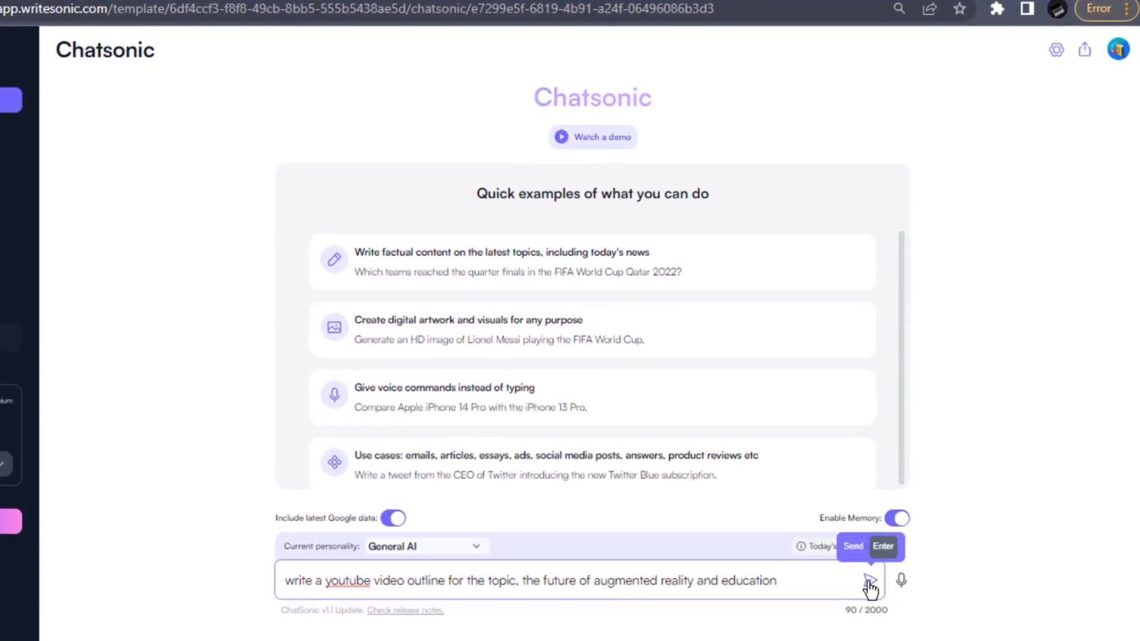
{"action": "left_click", "coordinate": [869, 584]}
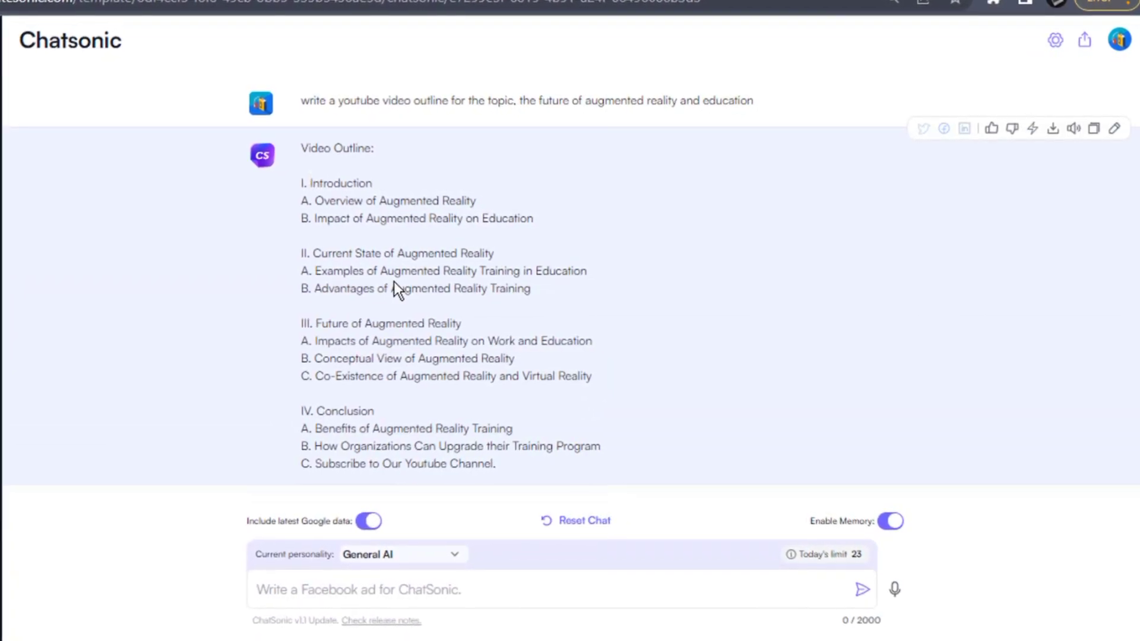
Rate the outline reply thumbs-up and download it.
{"action": "left_click", "coordinate": [990, 127]}
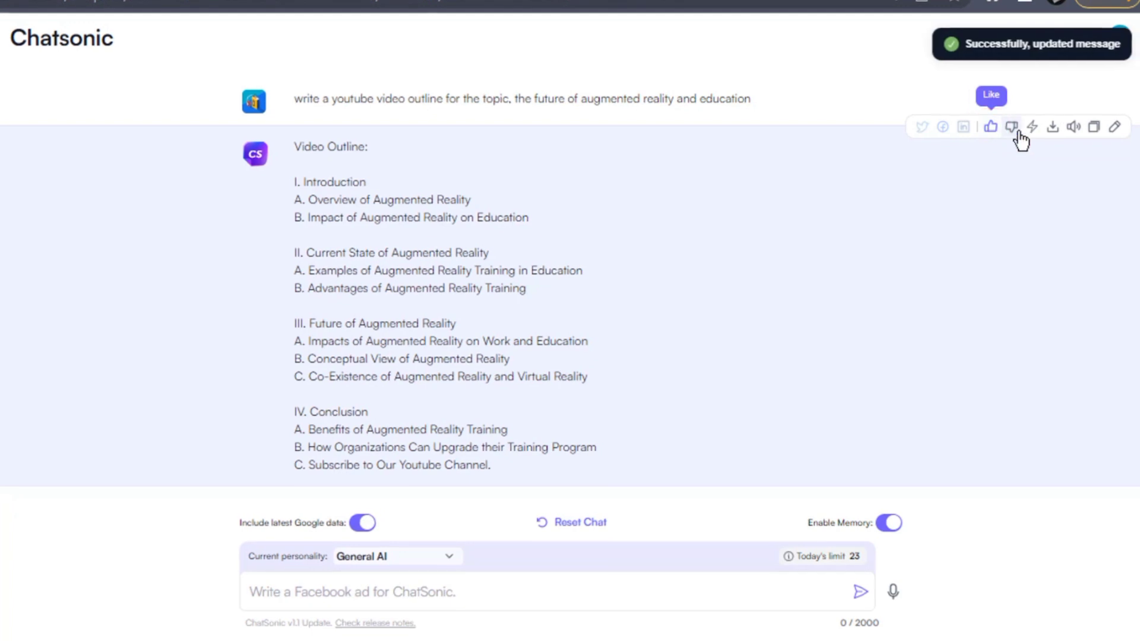
{"action": "left_click", "coordinate": [1053, 127]}
{"action": "left_click", "coordinate": [1131, 630]}
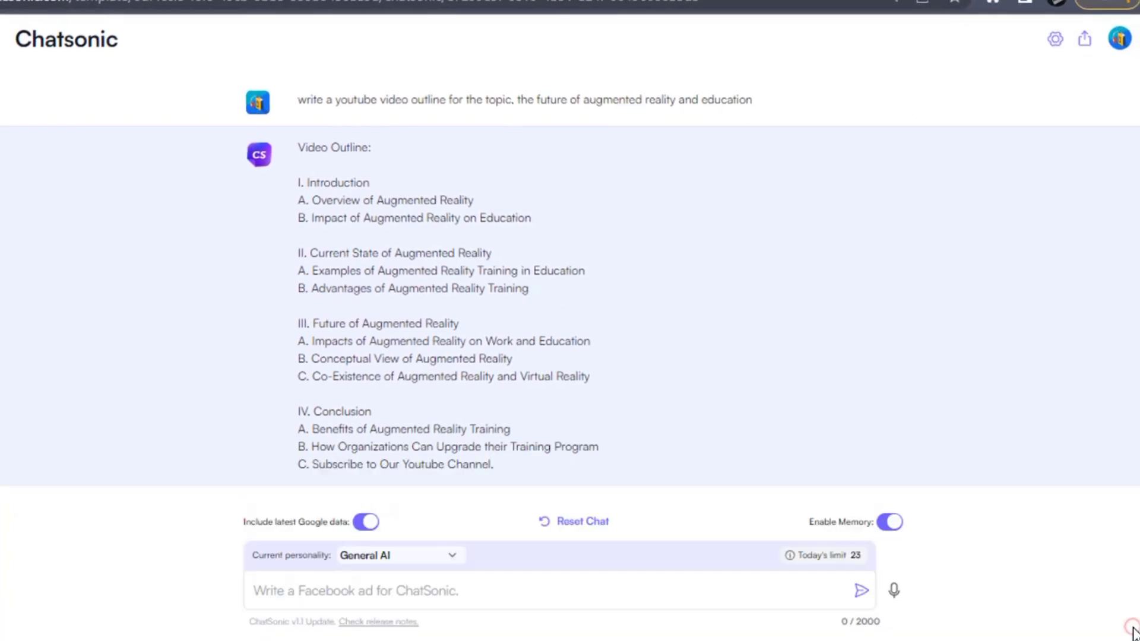
Ask Chatsonic to write a paragraph on Section I. A of the outline.
{"action": "left_click", "coordinate": [382, 593]}
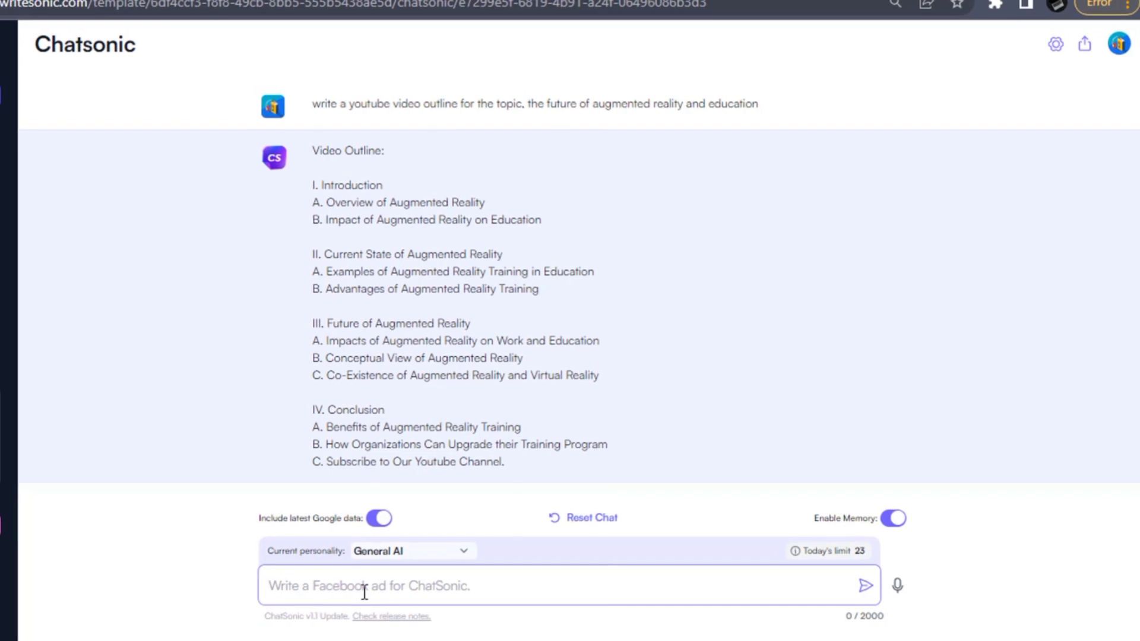
{"action": "type", "text": "write a para"}
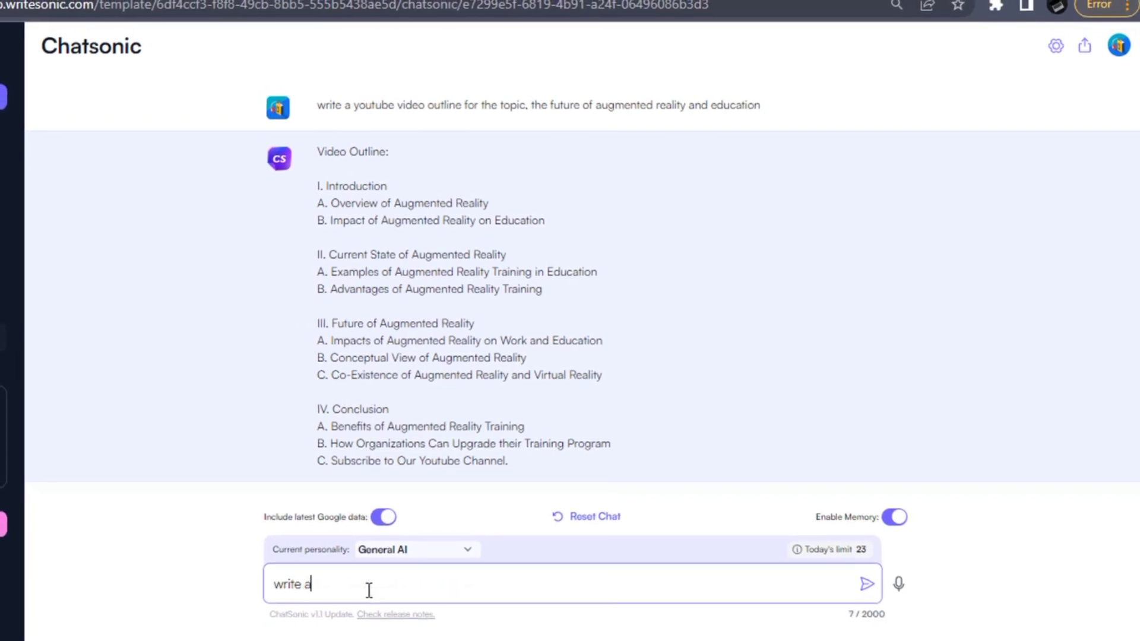
{"action": "type", "text": "graph on "}
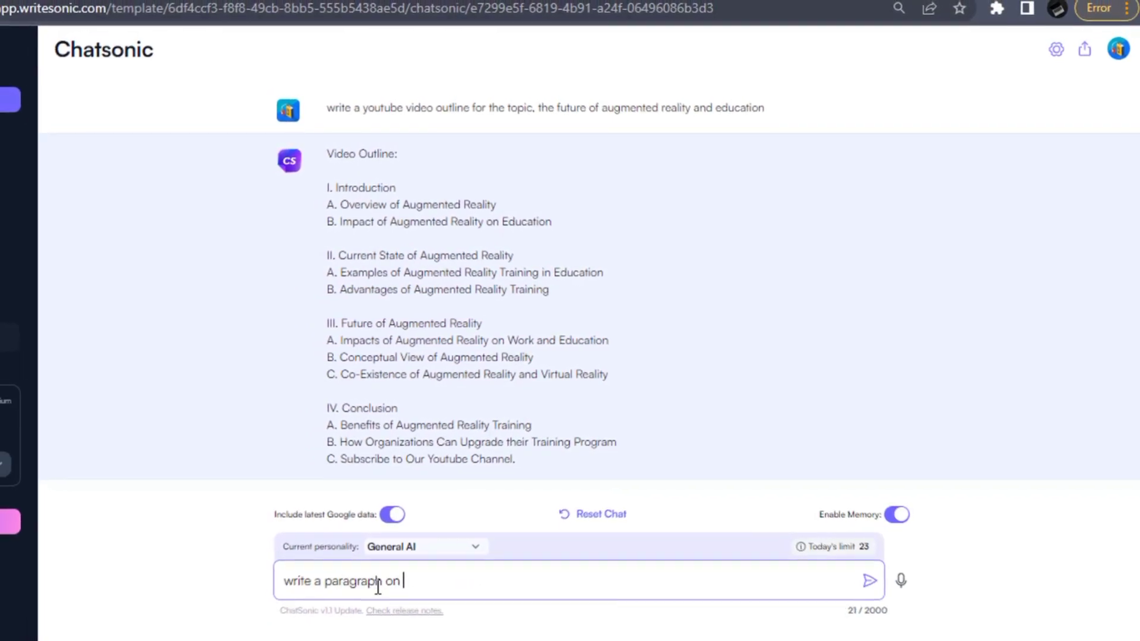
{"action": "type", "text": "I"}
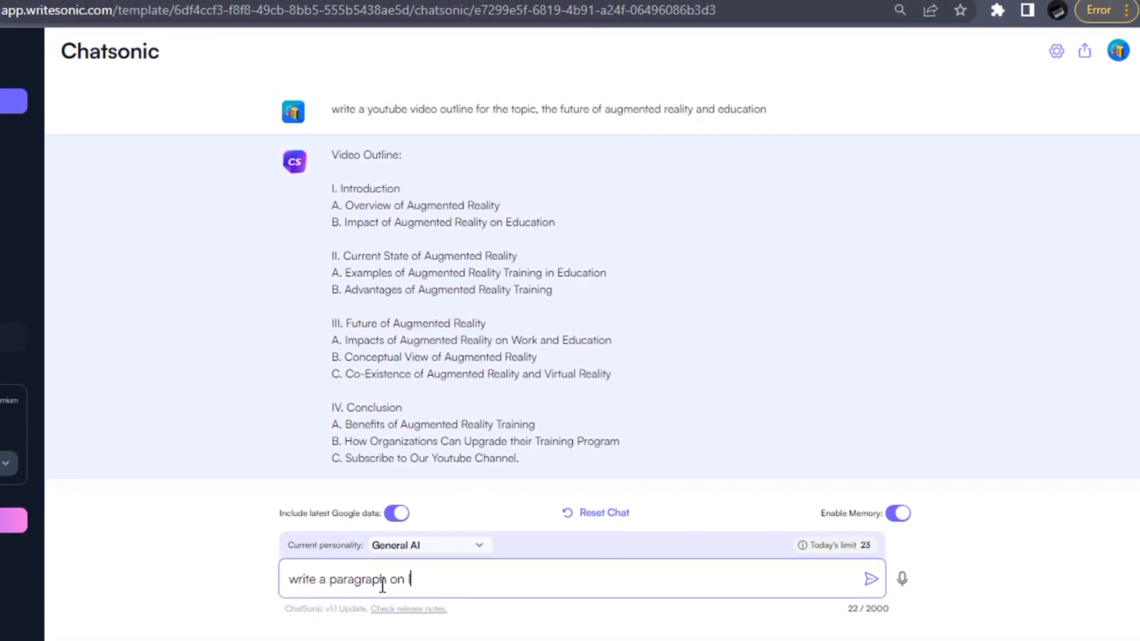
{"action": "key", "text": "BackSpace"}
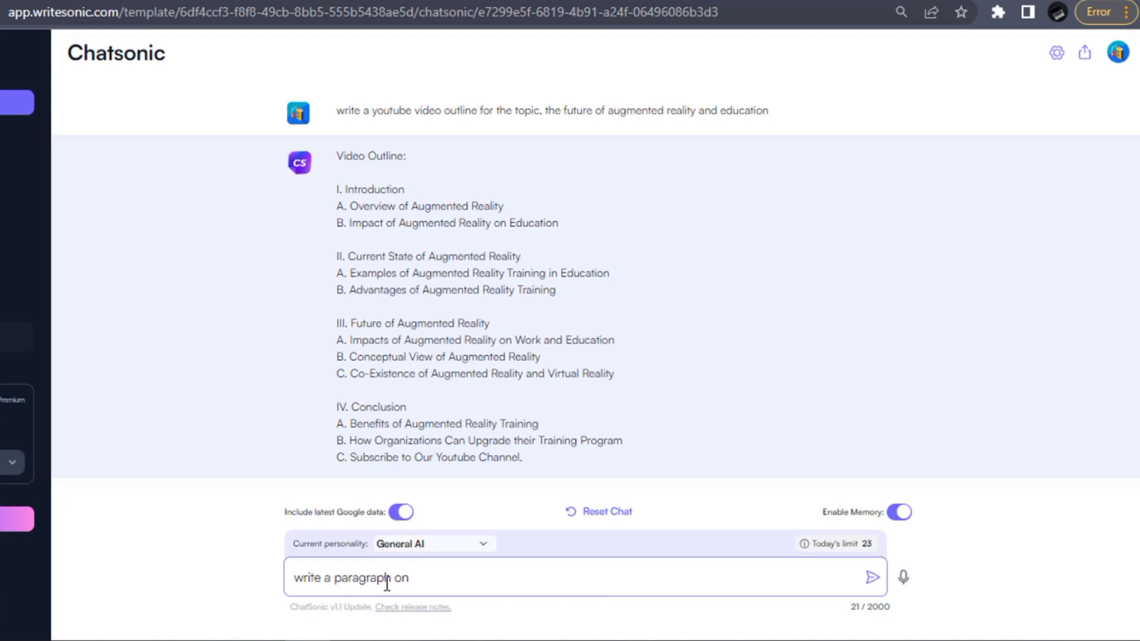
{"action": "type", "text": "Section I. A"}
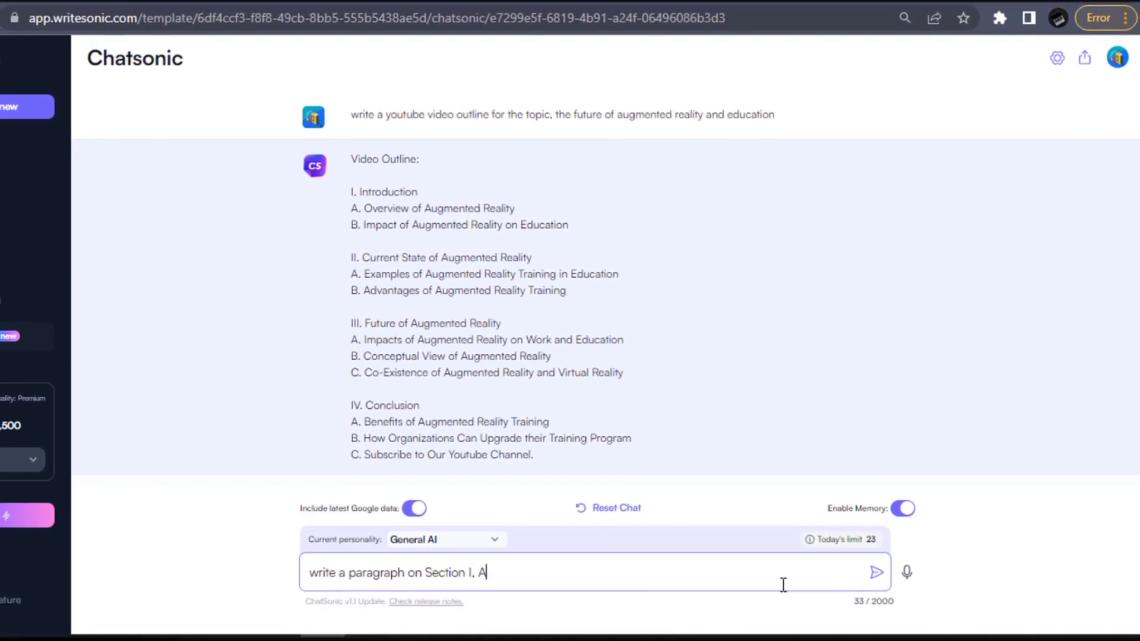
{"action": "left_click", "coordinate": [876, 573]}
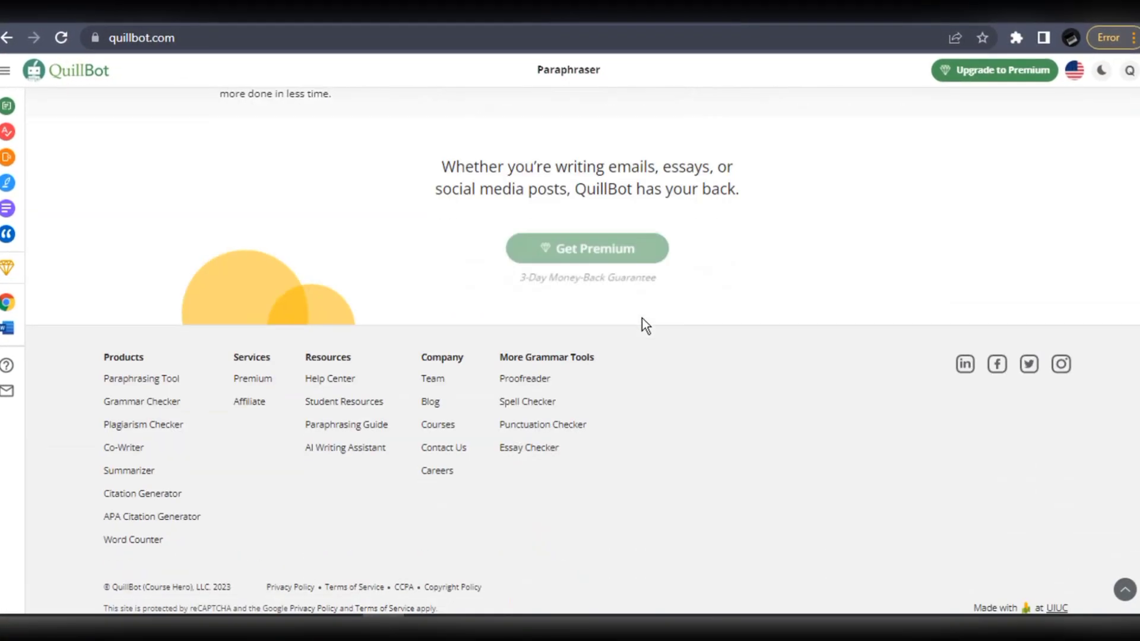
Paste the internet-water article and delete its closing portion from 'Unfortunately' onward.
{"action": "scroll", "coordinate": [643, 319], "scroll_direction": "up", "scroll_amount": 15}
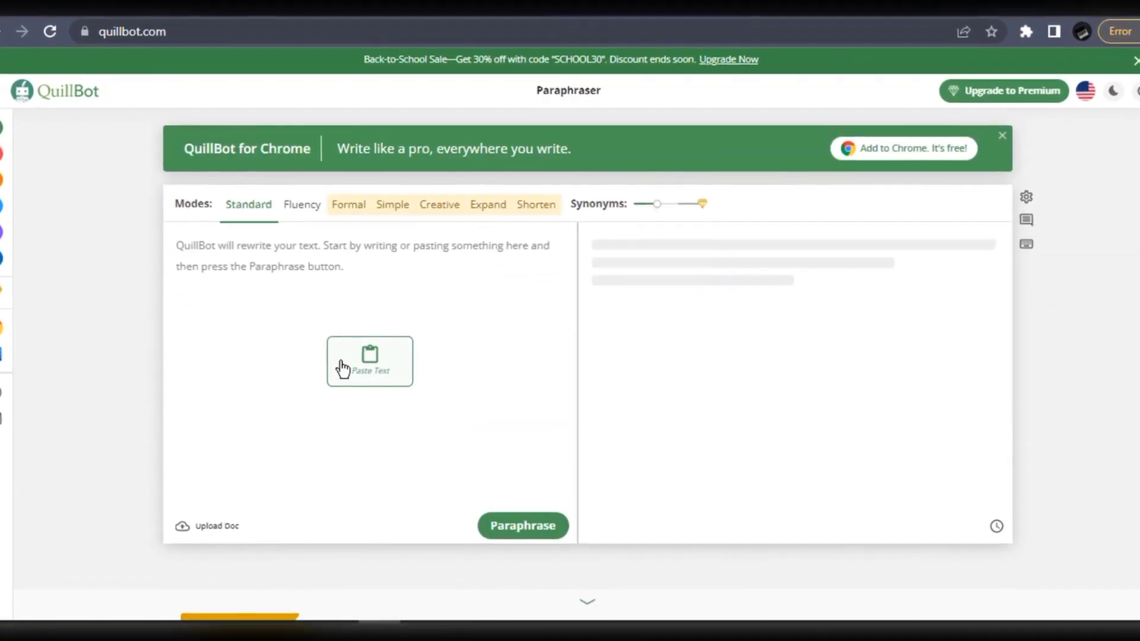
{"action": "type", "text": "The internet is running out of water. I can bet that When I say the word, Internet, the very first thing that comes to your mind is a wireless connection, between a vast number of mobile devices, computers, and servers which are hosted in some virtual location. This is true, but it's not the full Truth. We tend to think that the internet isn't physical, nor has any physical location. I'm sorry, but you're a little bit wrong. Just because, the internet can be accessed from any location in the world, it doesn't mean that it has no physical residence. I'm talking about a physical infrastructure that lets this happen. Unfortunately, a huge percentage of the people who use the internet neither knows how it works, nor its impact on the environment. The internet is more physical than it is virtual, it's more wired than it is wireless, and the most important part? It consumes more water than any of us could possibly guess. You couldn't live for some time without water, but half of the internet can't last some hours without more water too. This is the big bill we all have to pay, if we are to keep using the internet."}
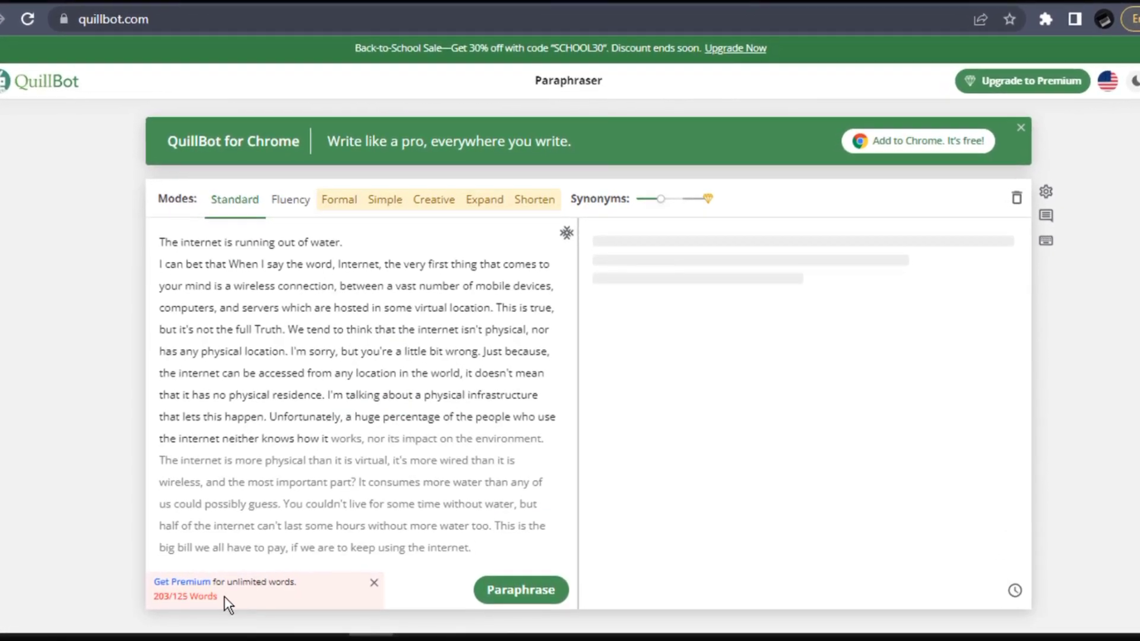
{"action": "left_click_drag", "start_coordinate": [484, 547], "coordinate": [287, 434]}
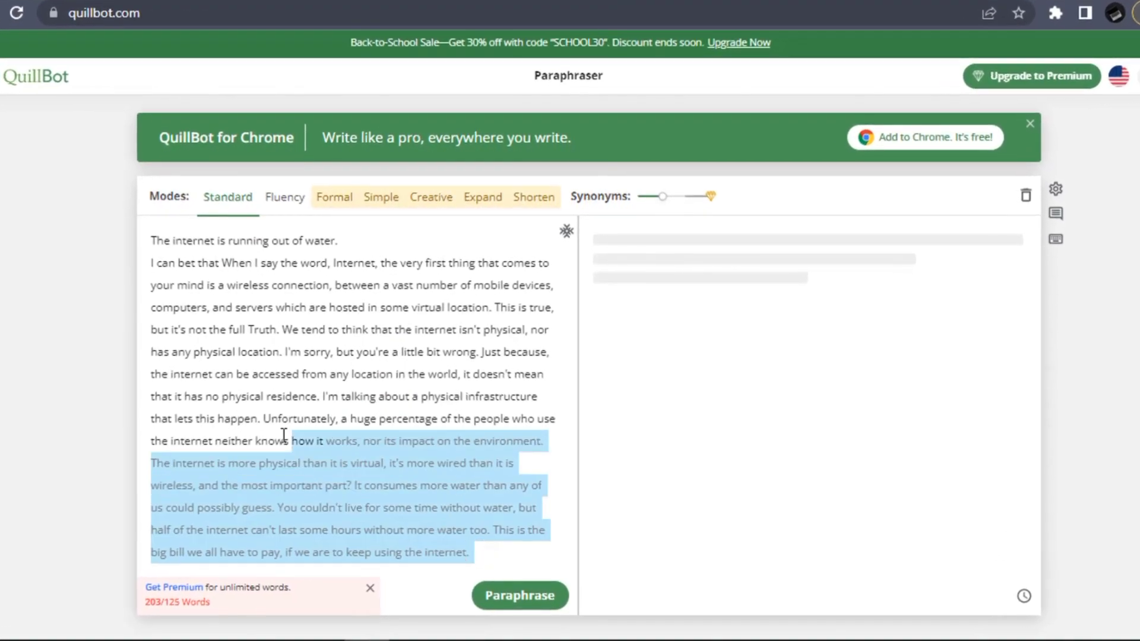
{"action": "key", "text": "BackSpace"}
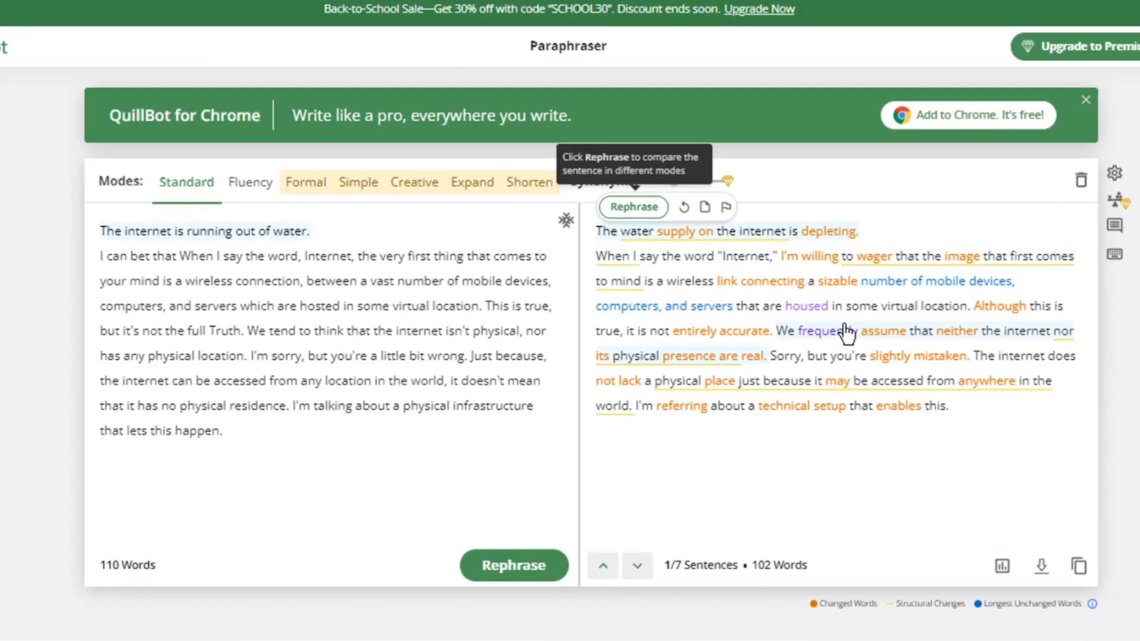
Paraphrase the trimmed text several times and copy the full rewritten version.
{"action": "left_click", "coordinate": [539, 575]}
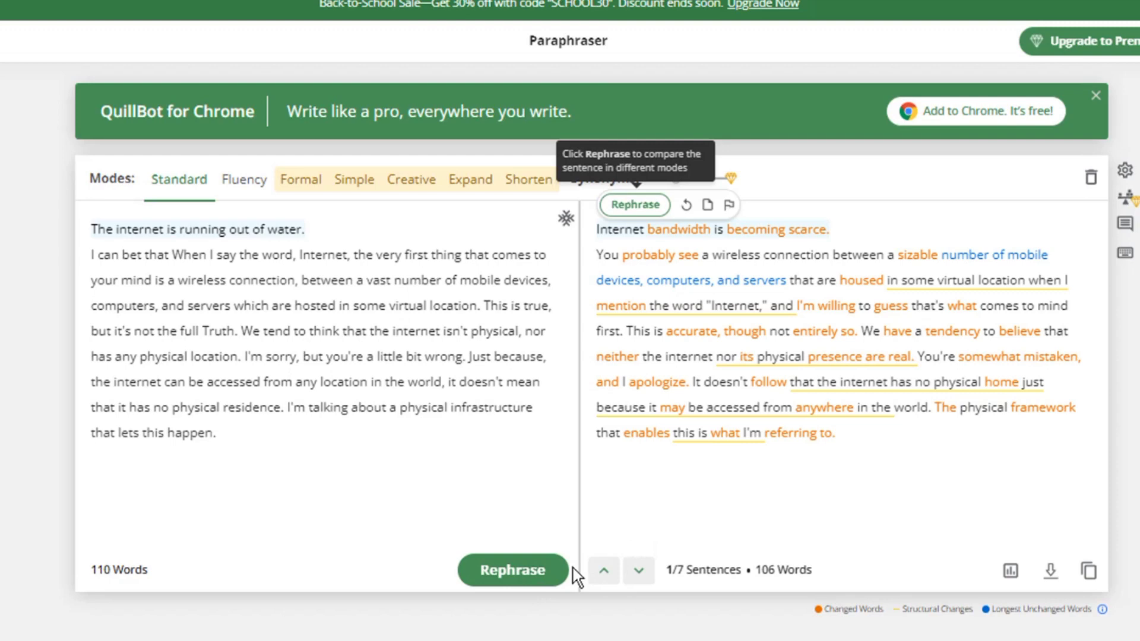
{"action": "left_click", "coordinate": [547, 575]}
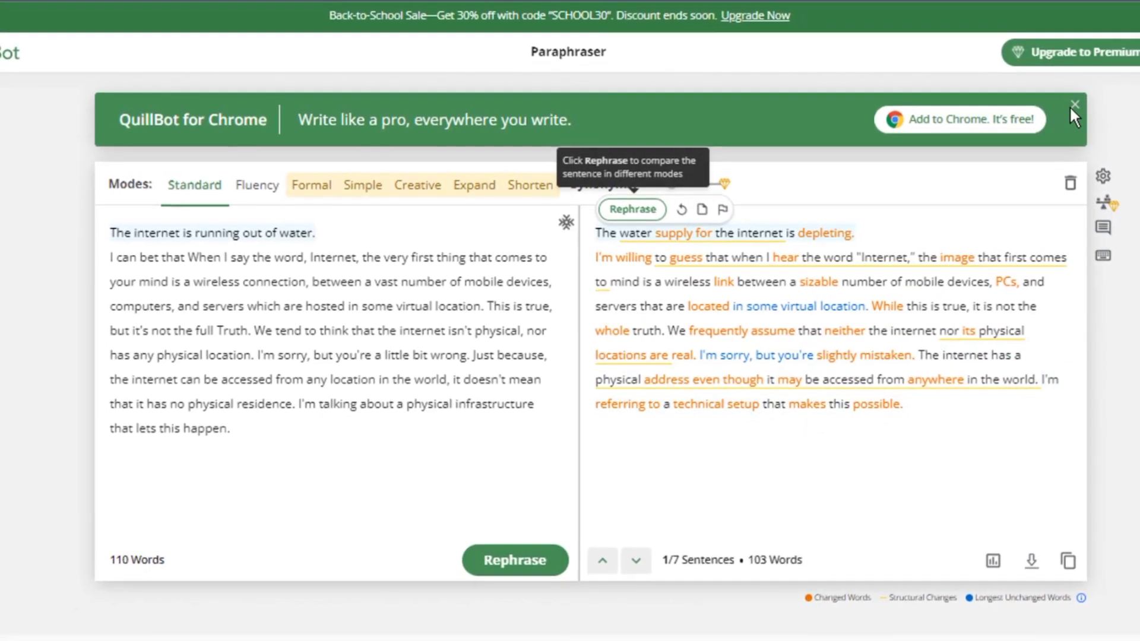
{"action": "left_click", "coordinate": [1062, 558]}
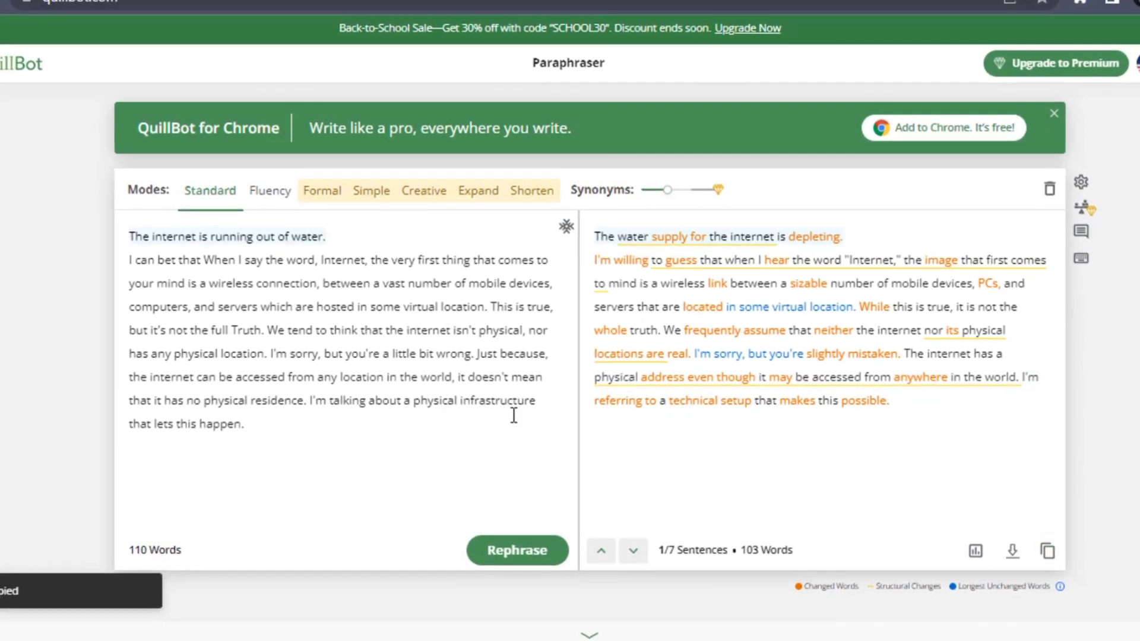
{"action": "scroll", "coordinate": [514, 414], "scroll_direction": "down", "scroll_amount": 15}
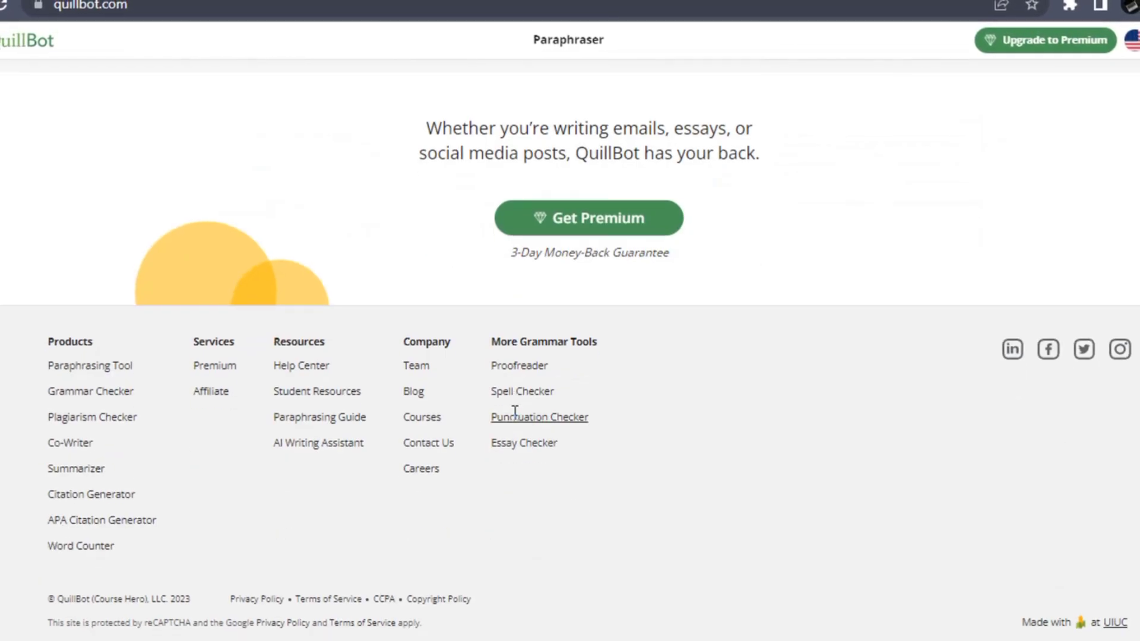
{"action": "scroll", "coordinate": [516, 420], "scroll_direction": "up", "scroll_amount": 10}
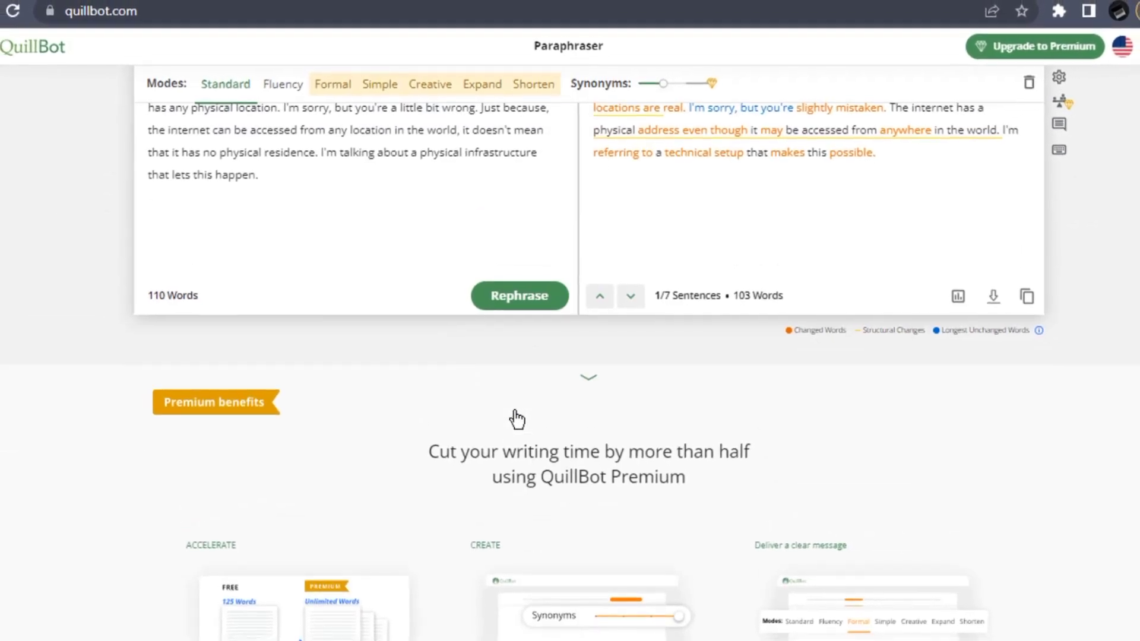
{"action": "scroll", "coordinate": [517, 420], "scroll_direction": "up", "scroll_amount": 5}
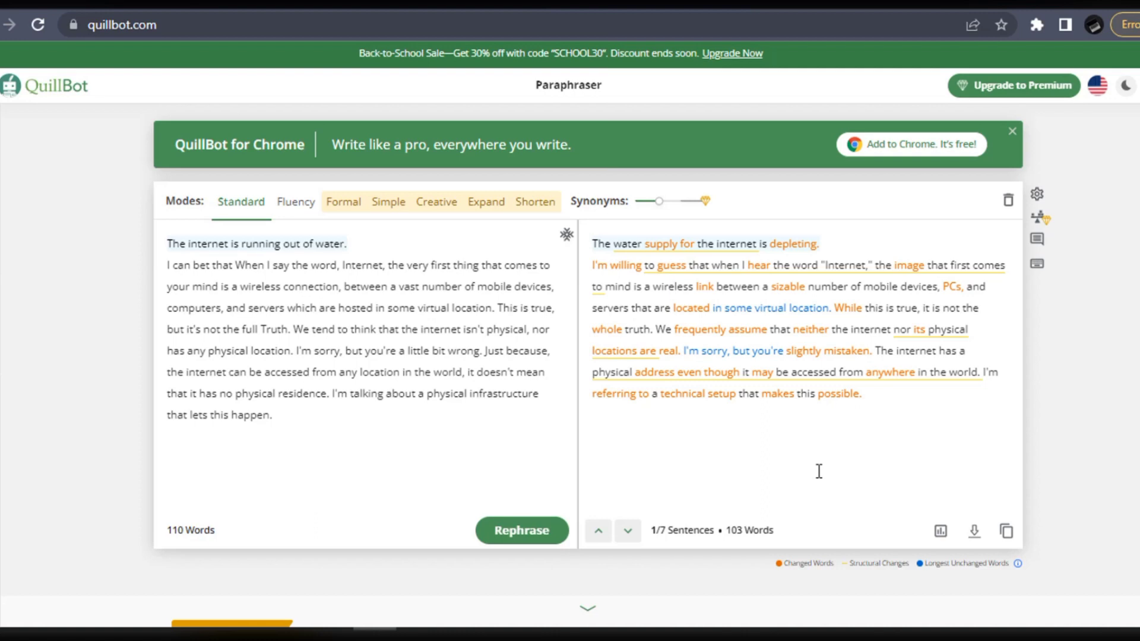
{"action": "left_click", "coordinate": [526, 537]}
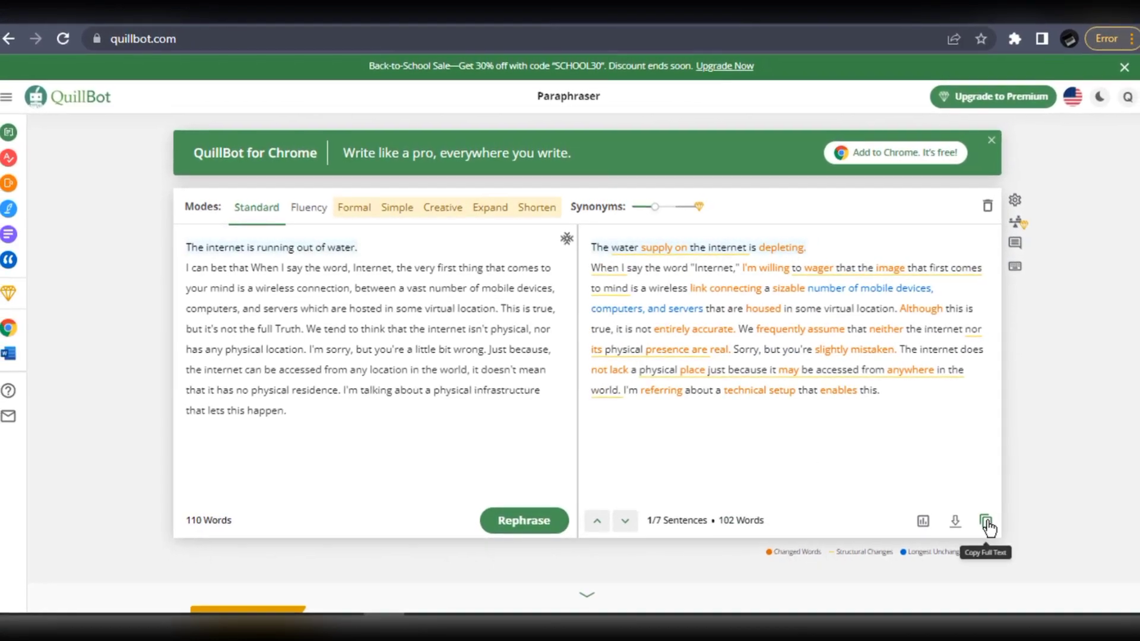
{"action": "left_click", "coordinate": [986, 523]}
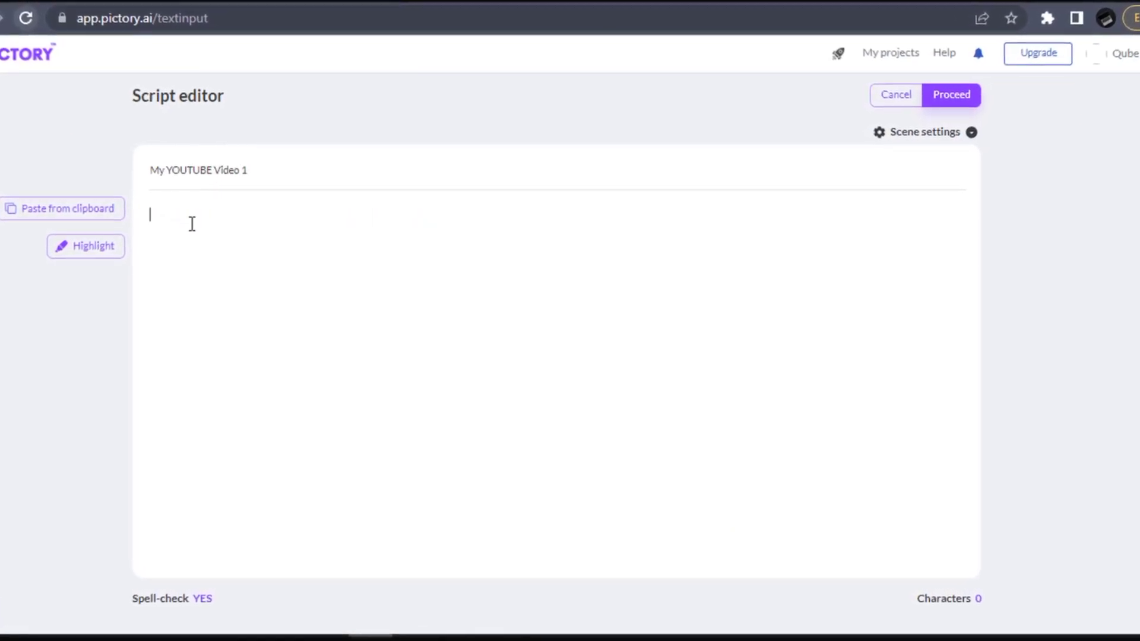
Paste the internet-water script into Pictory and proceed to template selection.
{"action": "key", "text": "ctrl+v"}
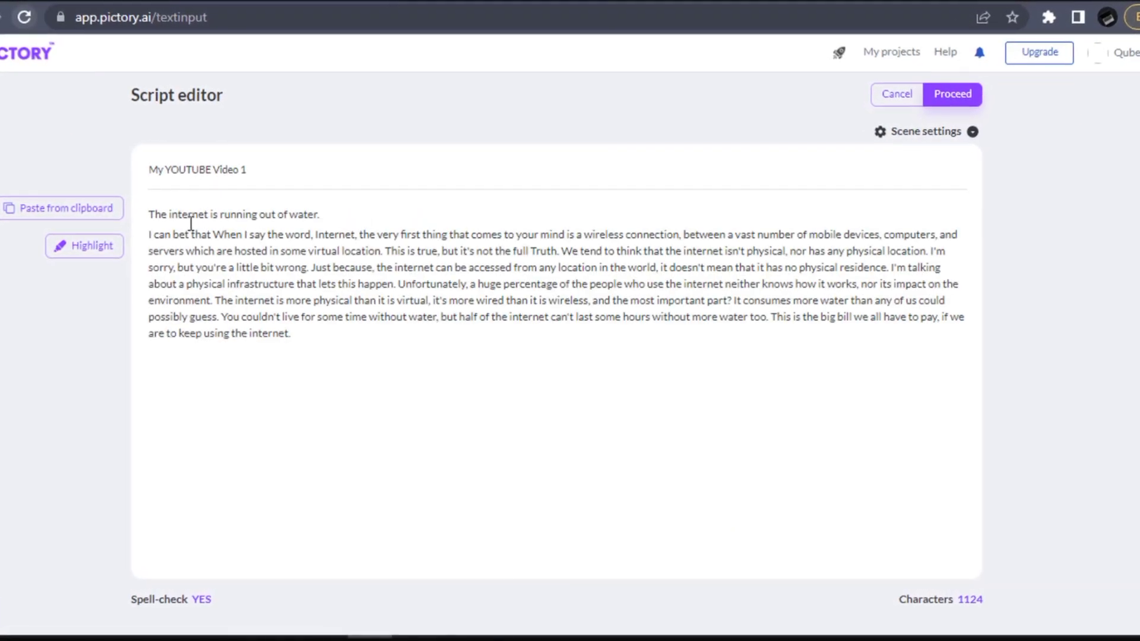
{"action": "left_click", "coordinate": [961, 91]}
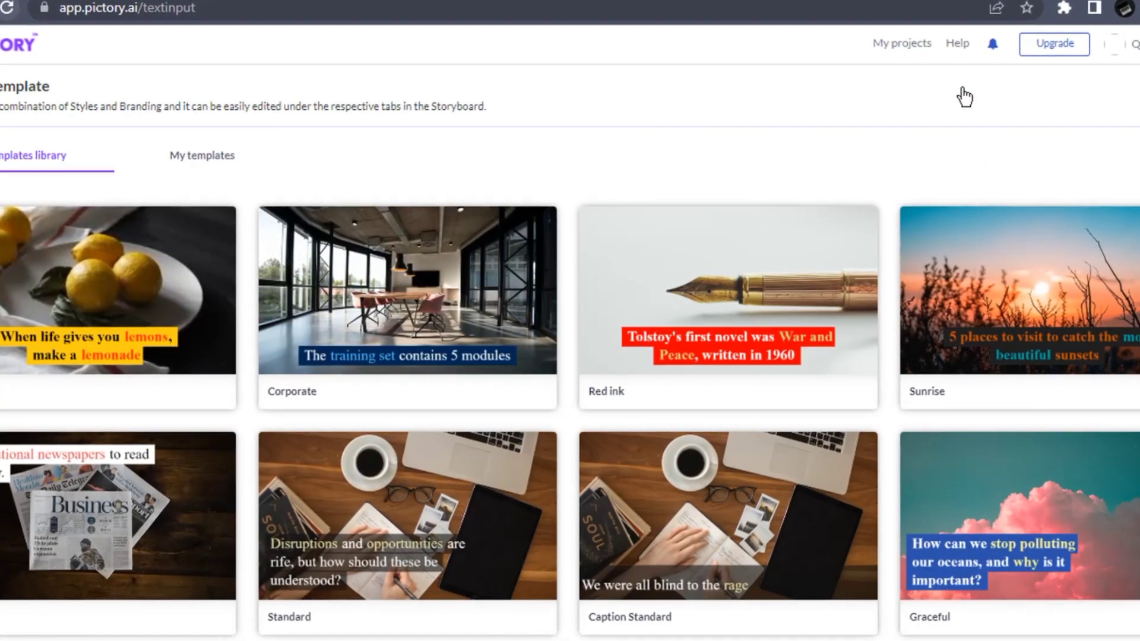
{"action": "mouse_move", "coordinate": [689, 316]}
{"action": "scroll", "coordinate": [689, 314], "scroll_direction": "down", "scroll_amount": 5}
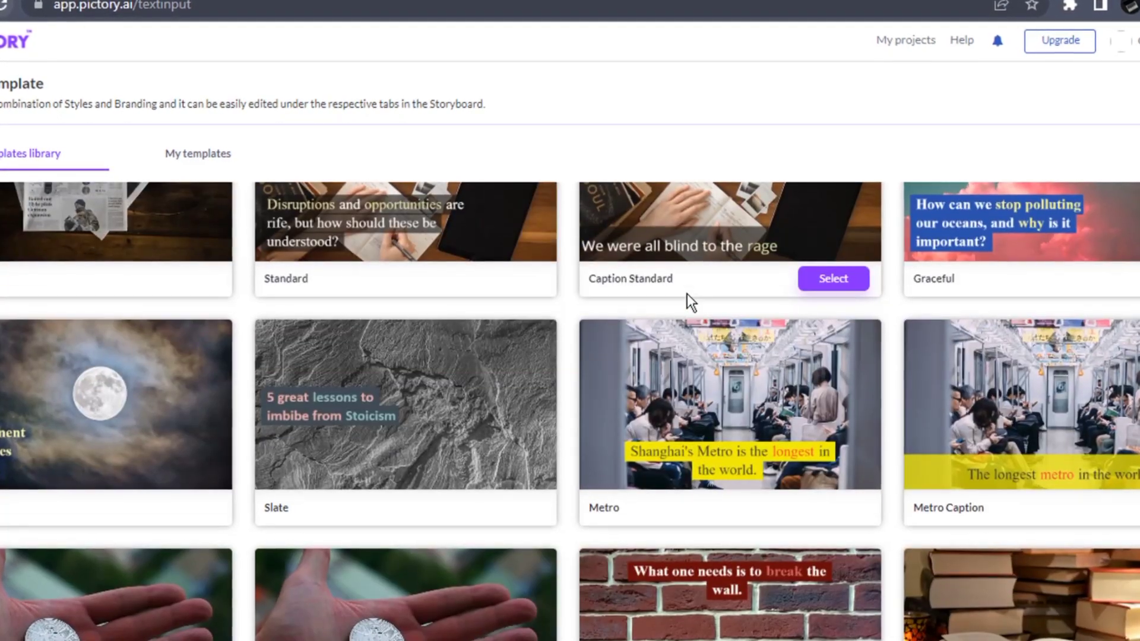
{"action": "scroll", "coordinate": [688, 294], "scroll_direction": "down", "scroll_amount": 5}
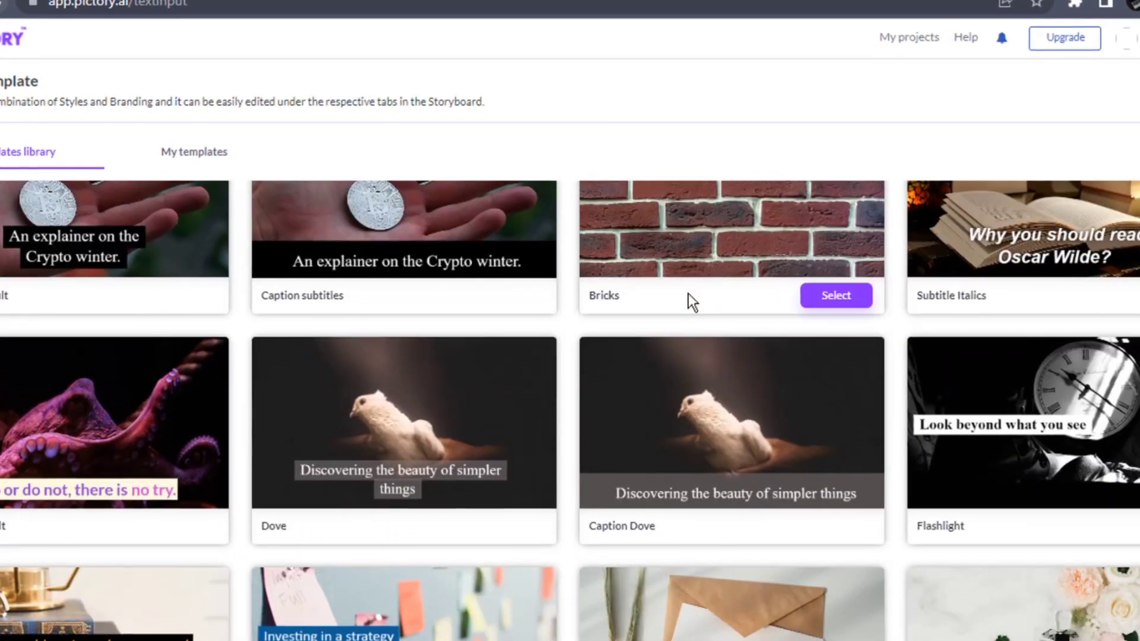
{"action": "scroll", "coordinate": [687, 293], "scroll_direction": "down", "scroll_amount": 2}
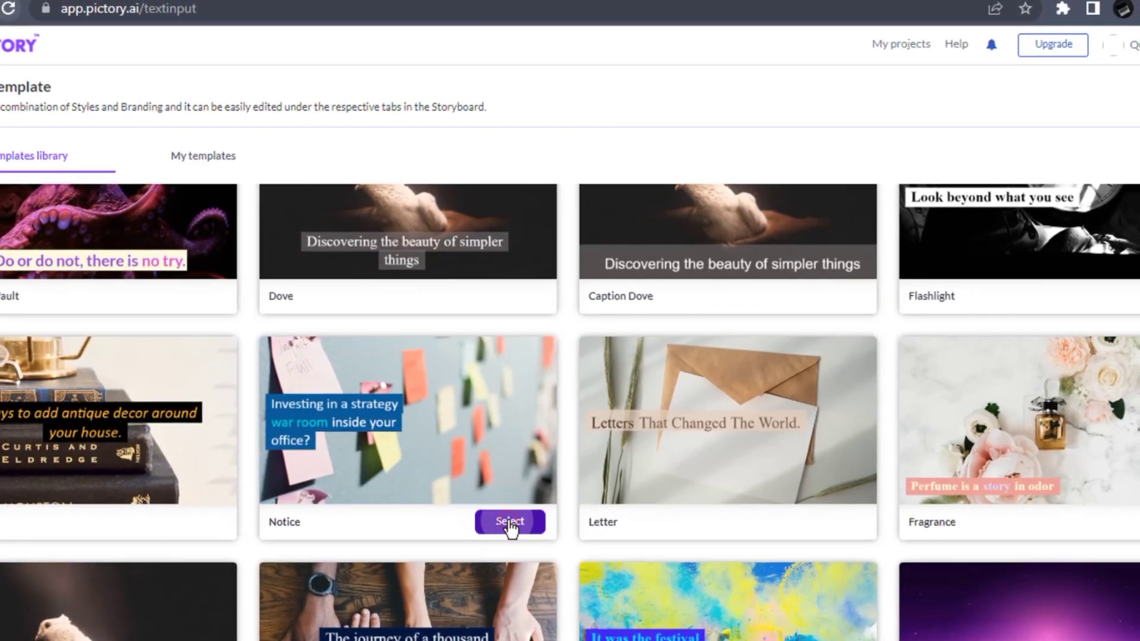
Choose the Notice template with a 16:9 aspect ratio to build the storyboard.
{"action": "left_click", "coordinate": [510, 523]}
{"action": "left_click", "coordinate": [331, 428]}
{"action": "left_click", "coordinate": [510, 521]}
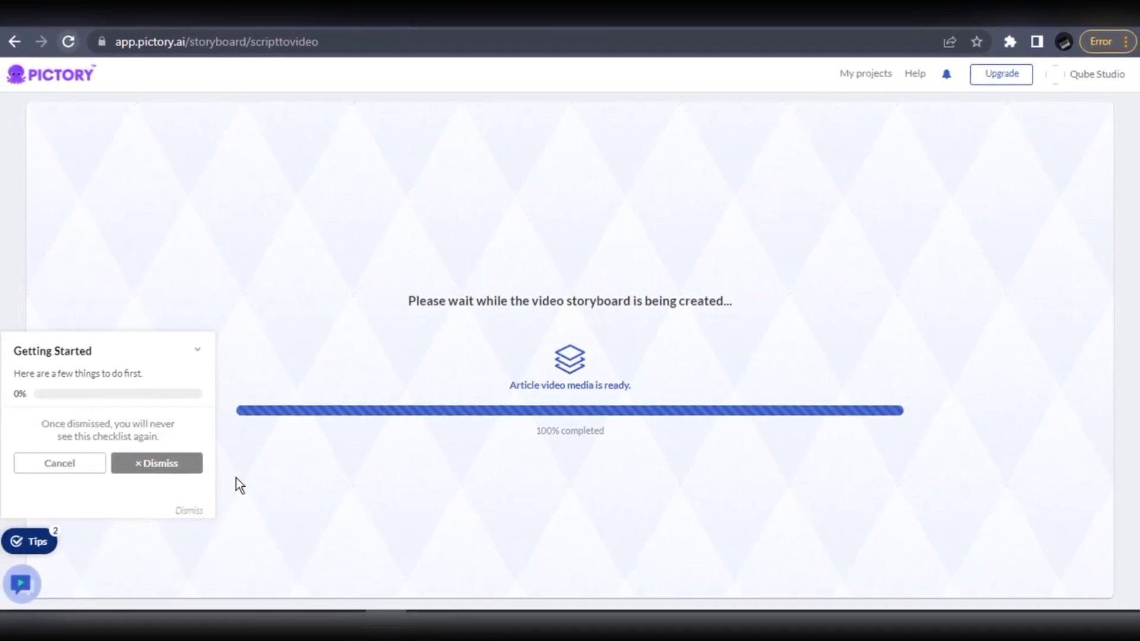
Dismiss the checklist and onboarding tip and disable the intro scene.
{"action": "left_click", "coordinate": [189, 470]}
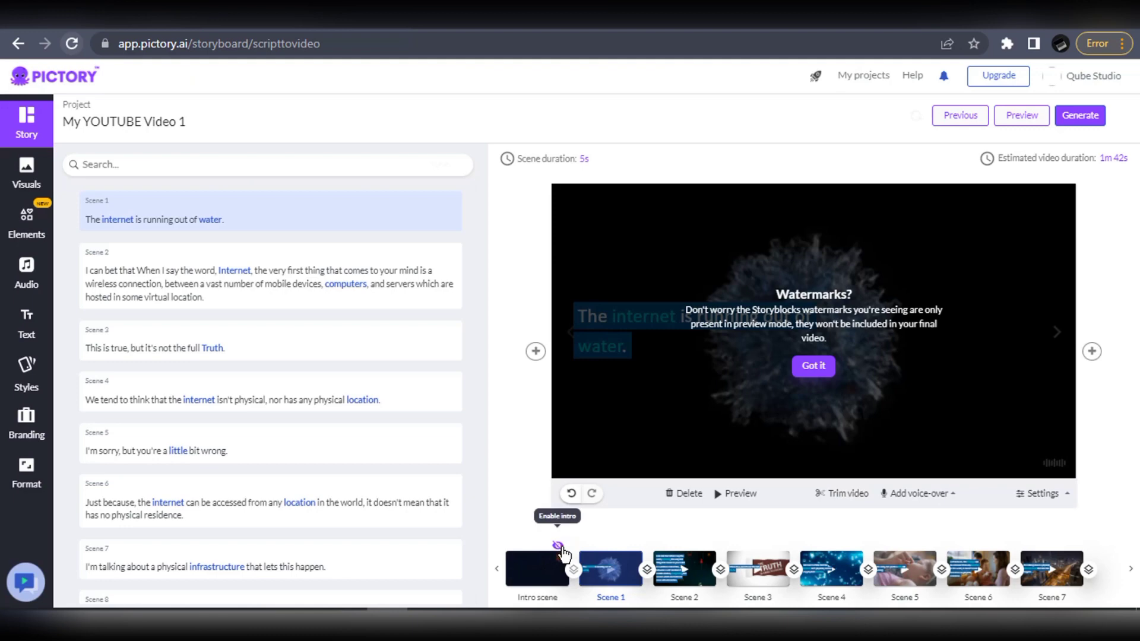
{"action": "left_click", "coordinate": [550, 567]}
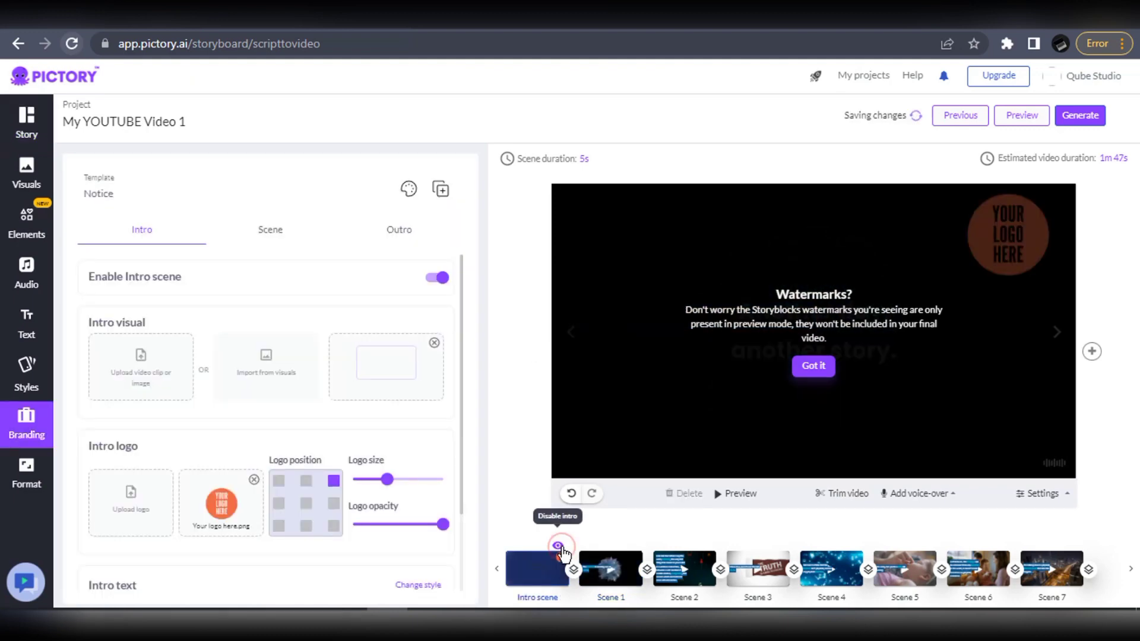
{"action": "left_click", "coordinate": [592, 570]}
{"action": "left_click", "coordinate": [26, 174]}
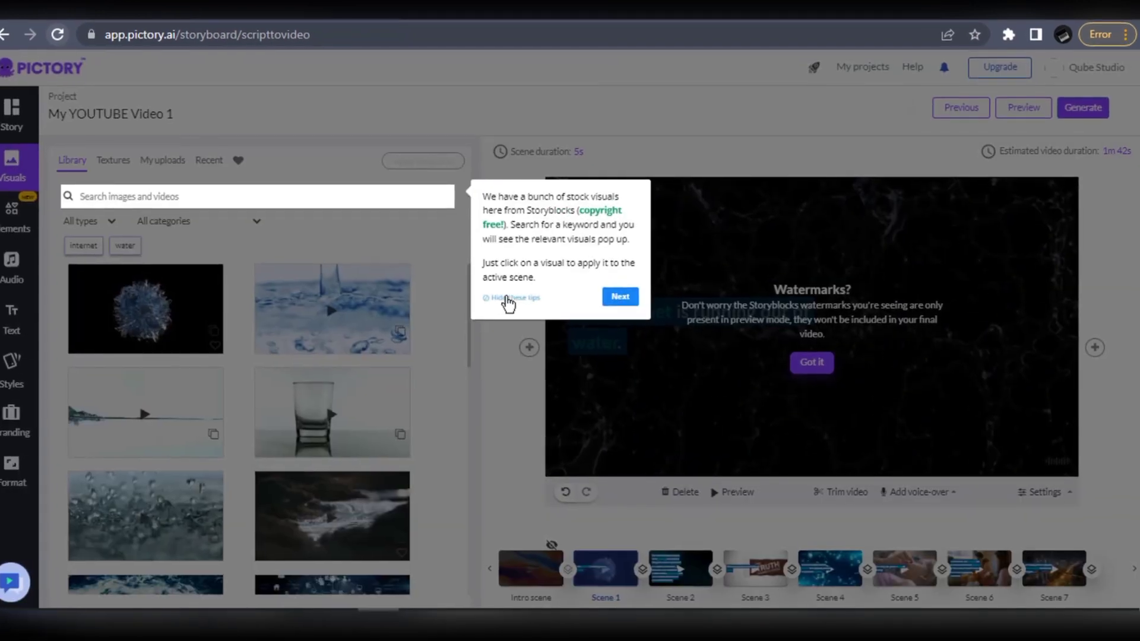
{"action": "left_click", "coordinate": [507, 298]}
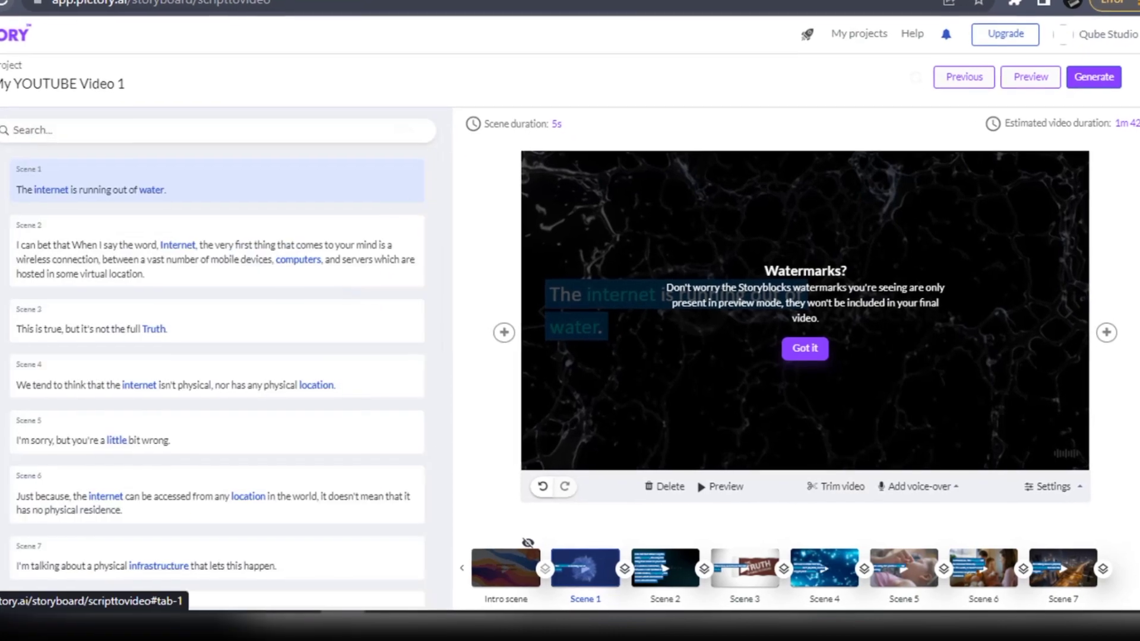
Select Scene 2's caption in the Story view and shrink its font size.
{"action": "left_click", "coordinate": [670, 568]}
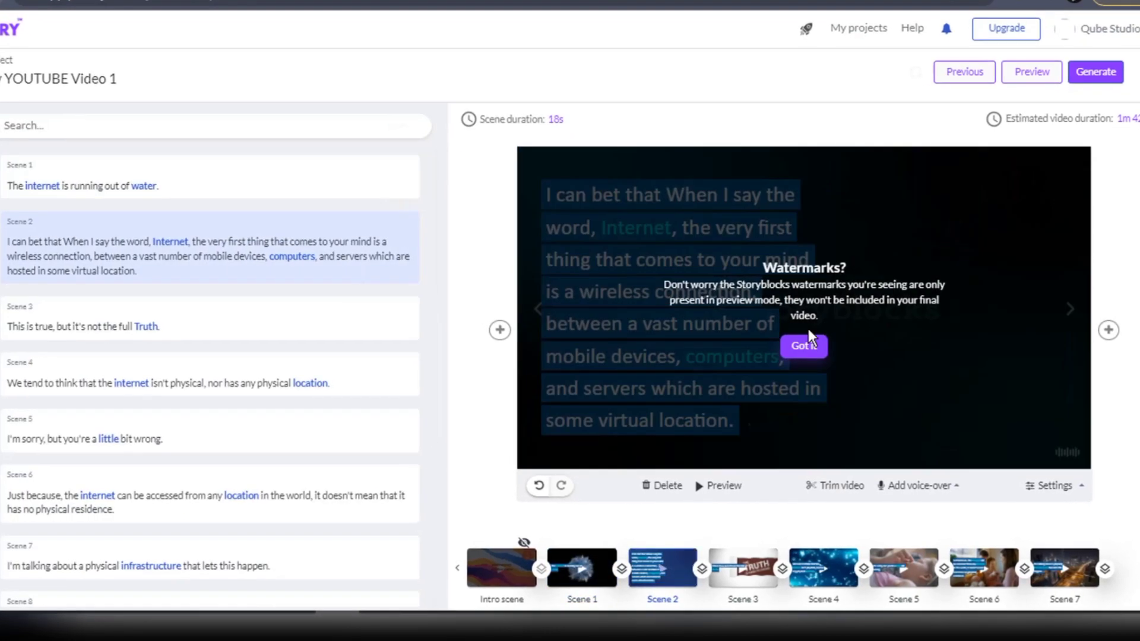
{"action": "left_click", "coordinate": [772, 381]}
{"action": "scroll", "coordinate": [547, 224], "scroll_direction": "up", "scroll_amount": 3}
{"action": "left_click", "coordinate": [543, 214]}
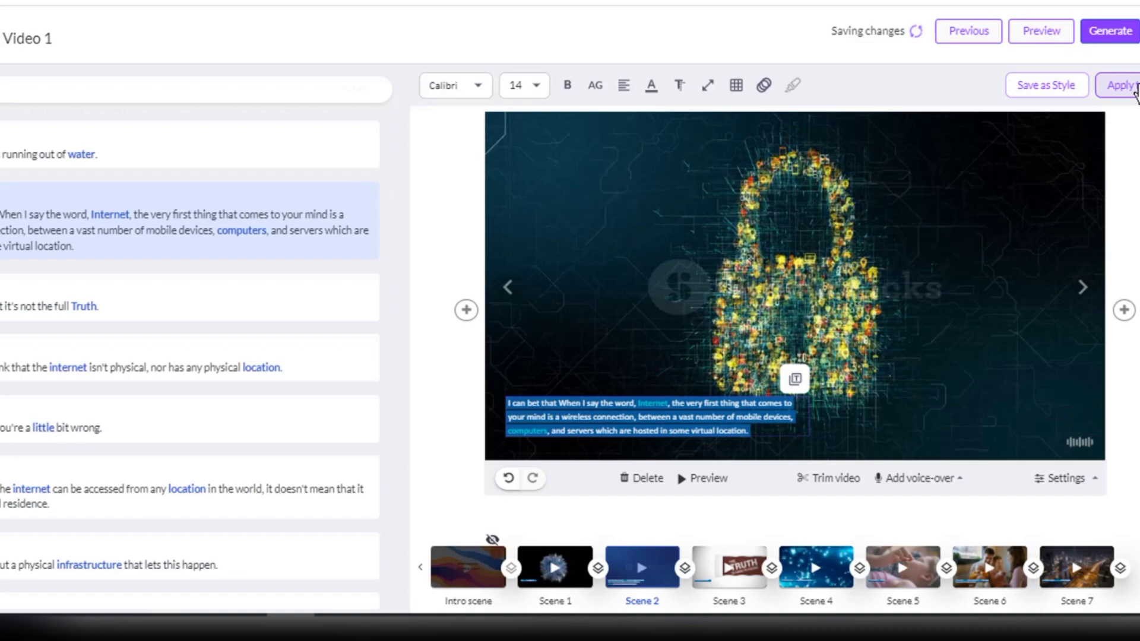
Replace Scene 5's visual with the 3D 'WRONG' text stock clip.
{"action": "left_click", "coordinate": [89, 309]}
{"action": "left_click", "coordinate": [107, 371]}
{"action": "left_click", "coordinate": [112, 443]}
{"action": "left_click", "coordinate": [841, 378]}
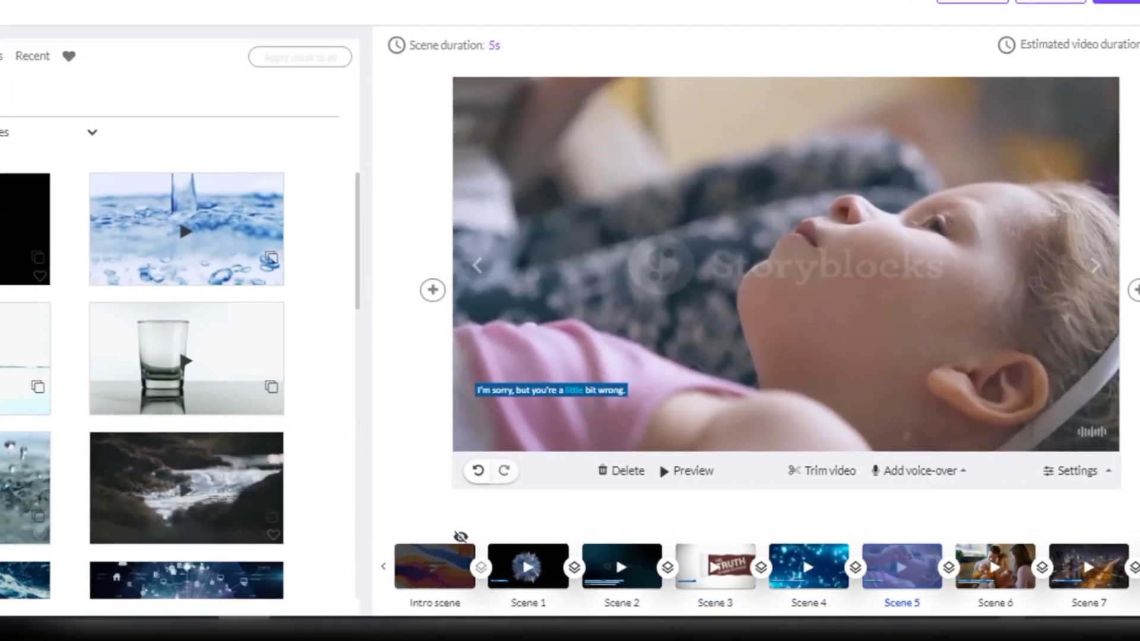
{"action": "scroll", "coordinate": [202, 368], "scroll_direction": "down", "scroll_amount": 5}
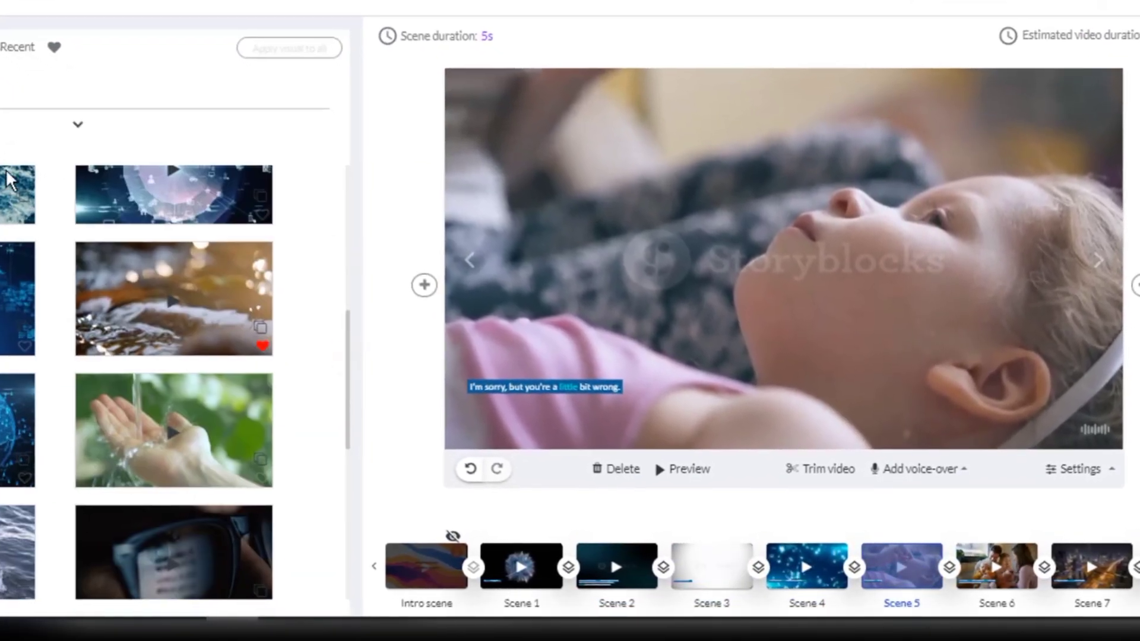
{"action": "left_click", "coordinate": [9, 178]}
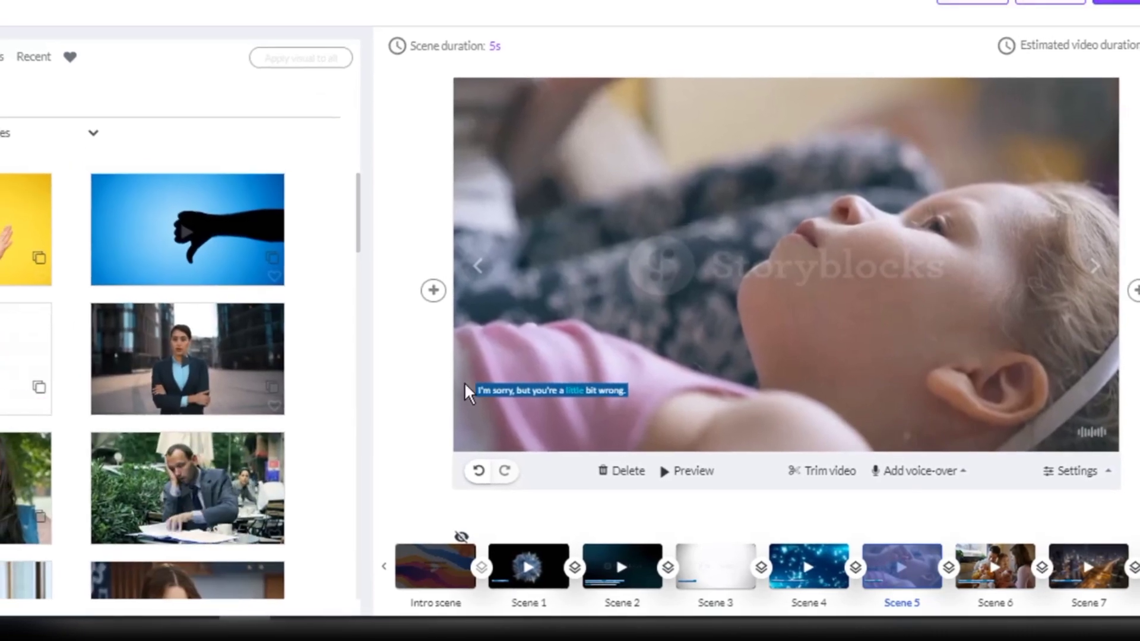
{"action": "left_click", "coordinate": [36, 380]}
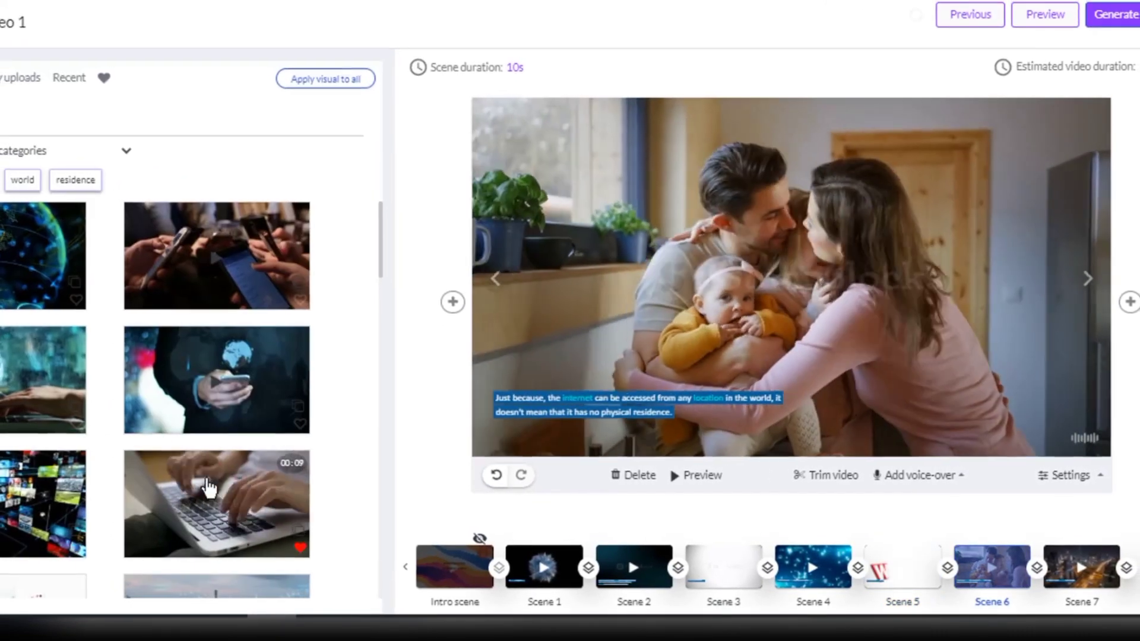
Use a server-hall clip for Scene 6 and preview the full video.
{"action": "left_click", "coordinate": [214, 505]}
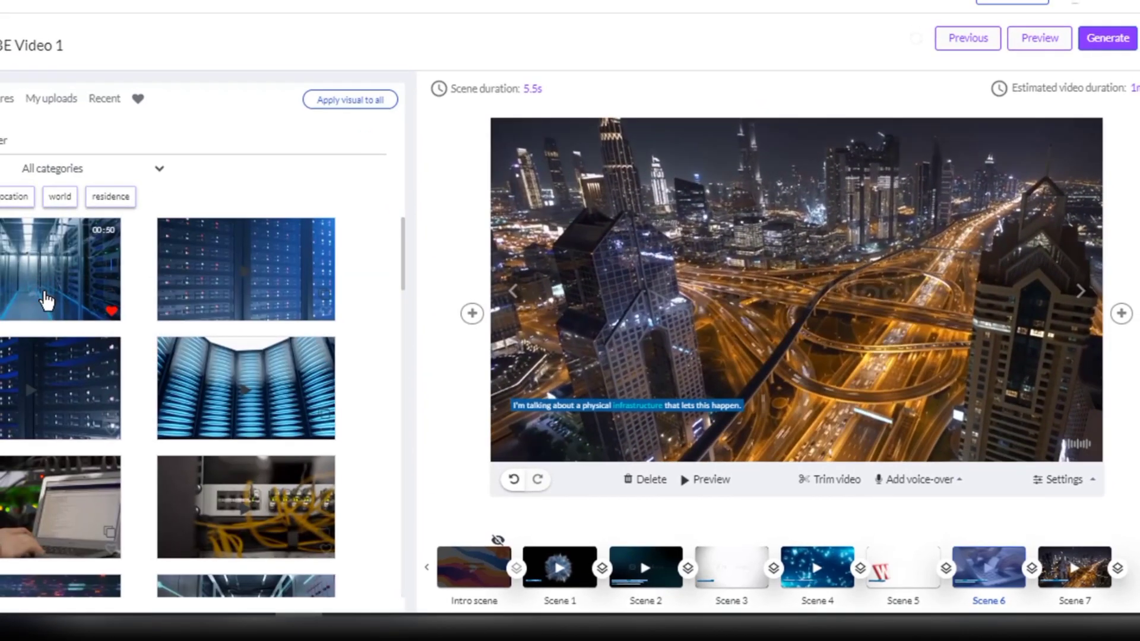
{"action": "left_click", "coordinate": [45, 297]}
{"action": "left_click", "coordinate": [1041, 29]}
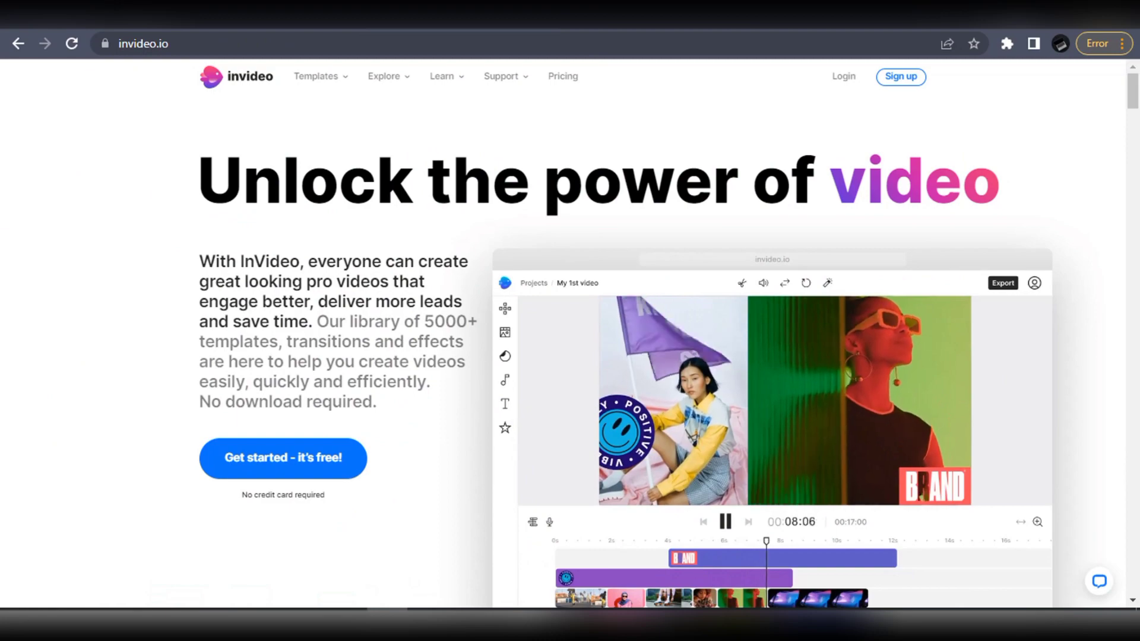
Open Text to video in InVideo and pick the General Business Video template.
{"action": "scroll", "coordinate": [614, 214], "scroll_direction": "down", "scroll_amount": 10}
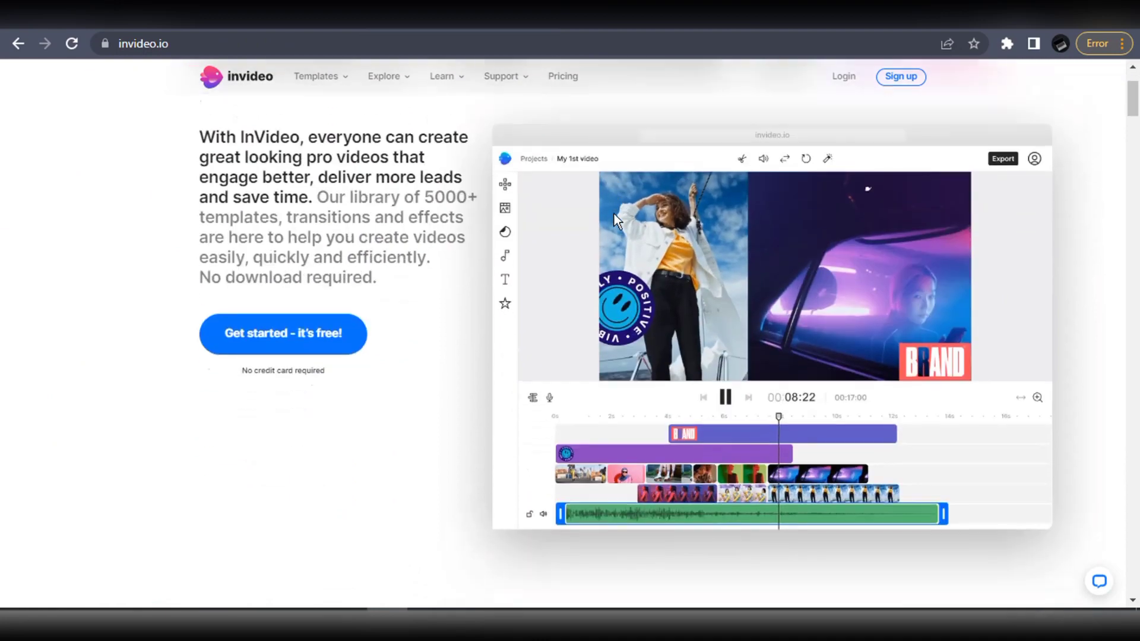
{"action": "scroll", "coordinate": [614, 214], "scroll_direction": "down", "scroll_amount": 15}
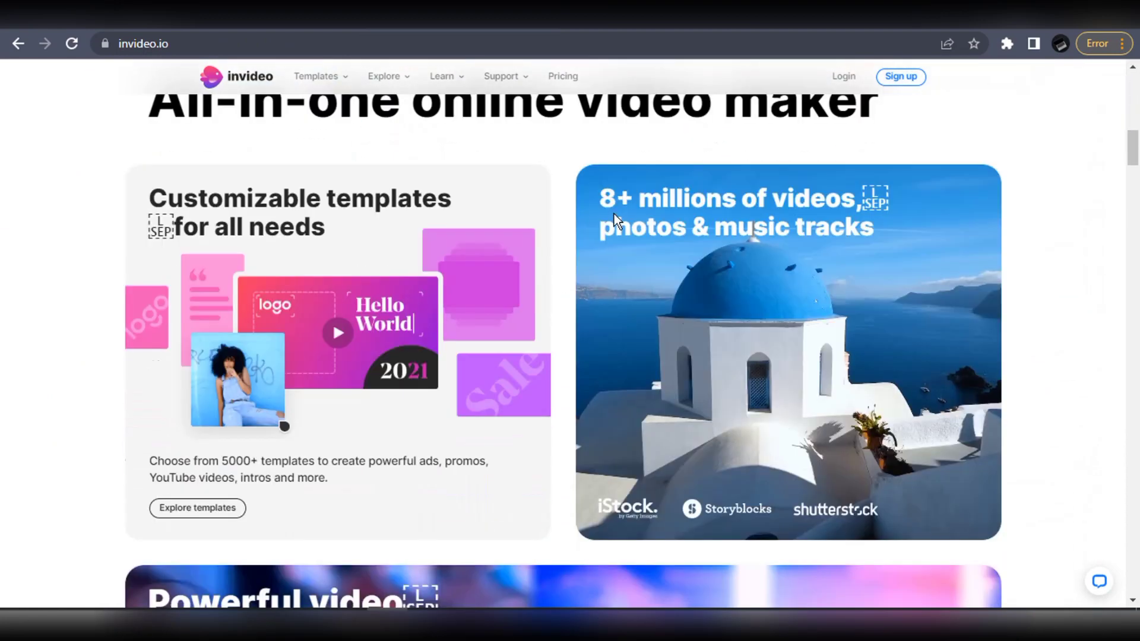
{"action": "scroll", "coordinate": [614, 213], "scroll_direction": "down", "scroll_amount": 15}
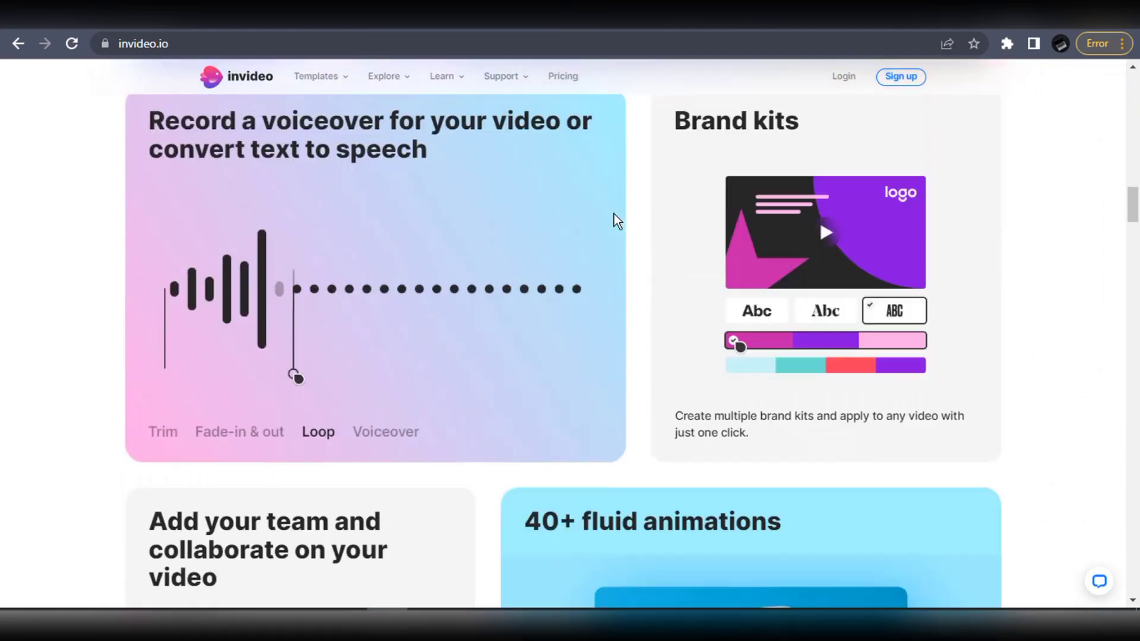
{"action": "scroll", "coordinate": [614, 214], "scroll_direction": "down", "scroll_amount": 10}
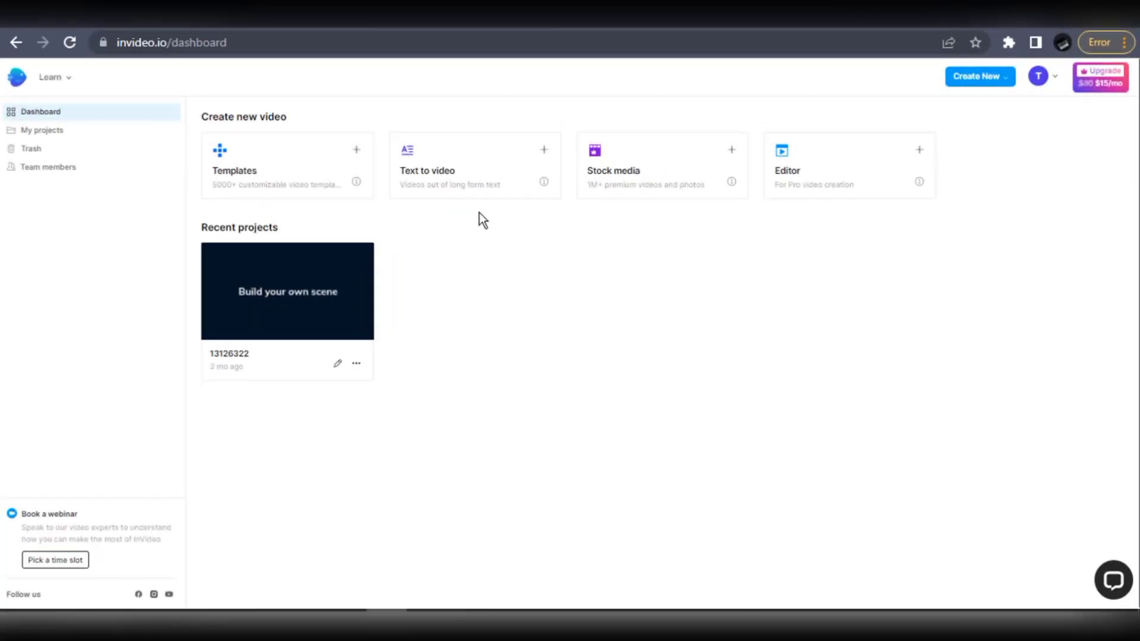
{"action": "left_click", "coordinate": [483, 142]}
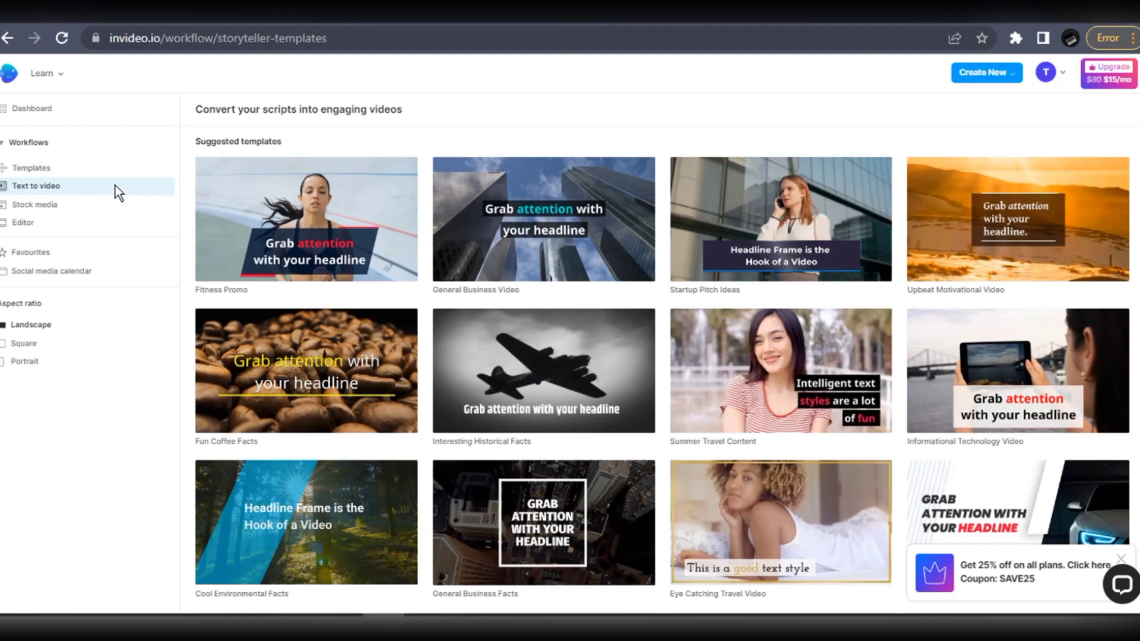
{"action": "scroll", "coordinate": [565, 259], "scroll_direction": "down", "scroll_amount": 5}
{"action": "scroll", "coordinate": [547, 252], "scroll_direction": "up", "scroll_amount": 5}
{"action": "left_click", "coordinate": [529, 247]}
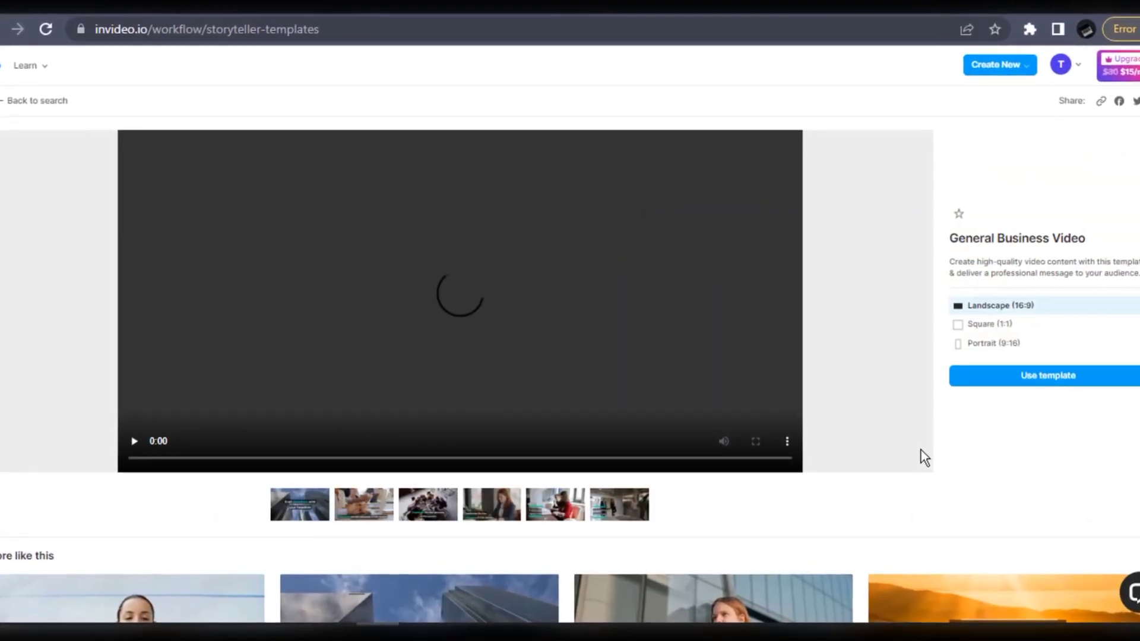
Compare portrait and square previews, then set the template back to landscape 16:9.
{"action": "scroll", "coordinate": [685, 422], "scroll_direction": "down", "scroll_amount": 10}
{"action": "scroll", "coordinate": [689, 425], "scroll_direction": "up", "scroll_amount": 4}
{"action": "scroll", "coordinate": [689, 424], "scroll_direction": "up", "scroll_amount": 5}
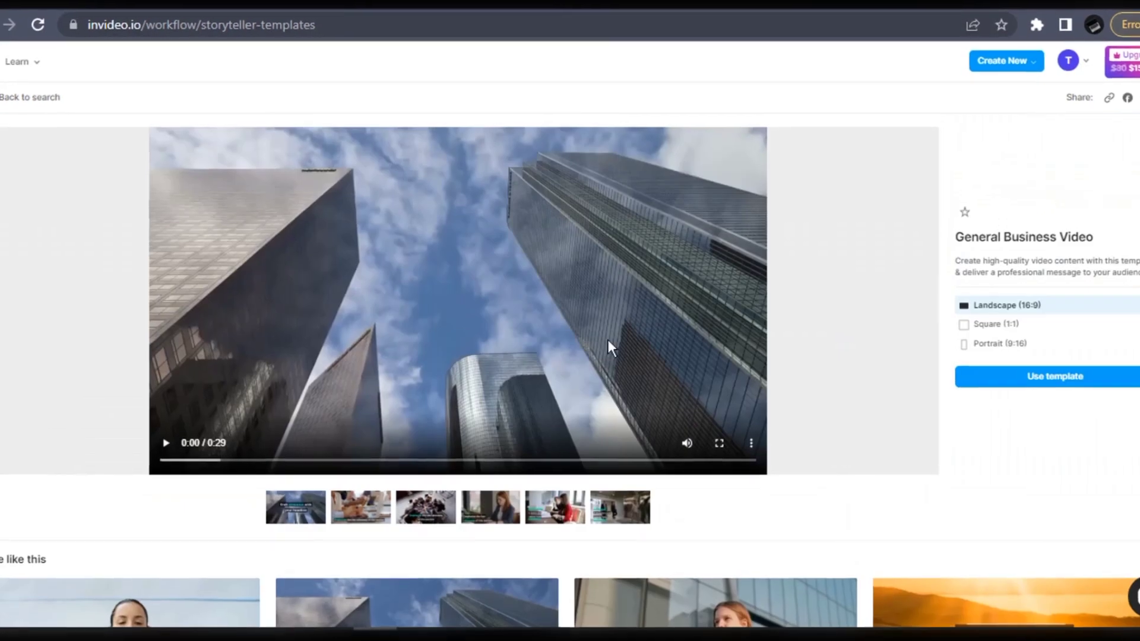
{"action": "left_click", "coordinate": [1004, 343]}
{"action": "left_click", "coordinate": [1003, 324]}
{"action": "left_click", "coordinate": [1007, 305]}
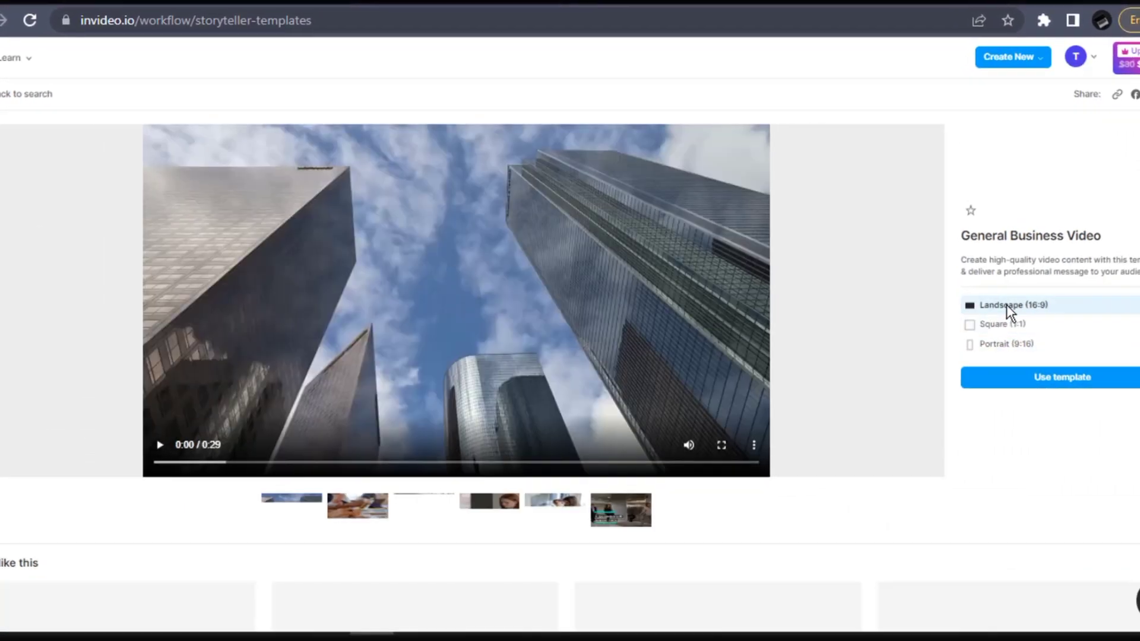
Start a project from the template, paste the internet script, and generate sentence-split scenes.
{"action": "left_click", "coordinate": [1023, 380]}
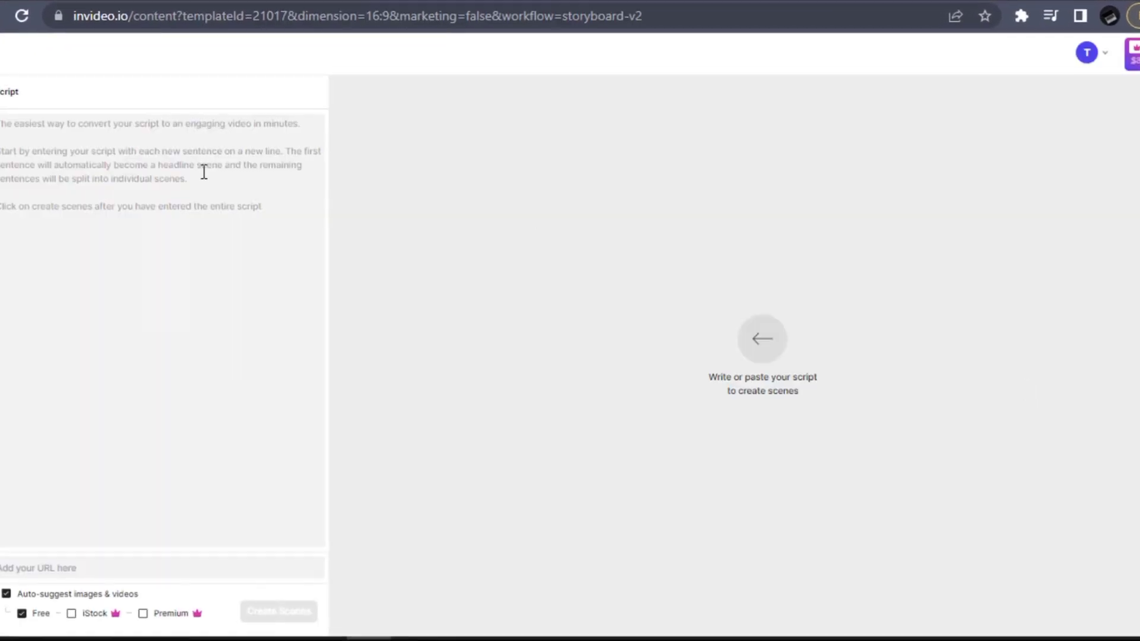
{"action": "left_click", "coordinate": [203, 170]}
{"action": "type", "text": "The water supply on the internet is depleting. When I say the word \"Internet,\" I'm willing to wager that the image that first comes to mind is a wireless link connecting a sizable number of mobile devices, computers, and servers that are housed in some virtual location. Although this is true, it is not entirely accurate. We frequently assume that neither the internet nor its physical presence are real. Sorry, but you're slightly mistaken. The internet does not lack a physical place just because it may be accessed from anywhere in the world. I'm referring about a technical setup that enables this."}
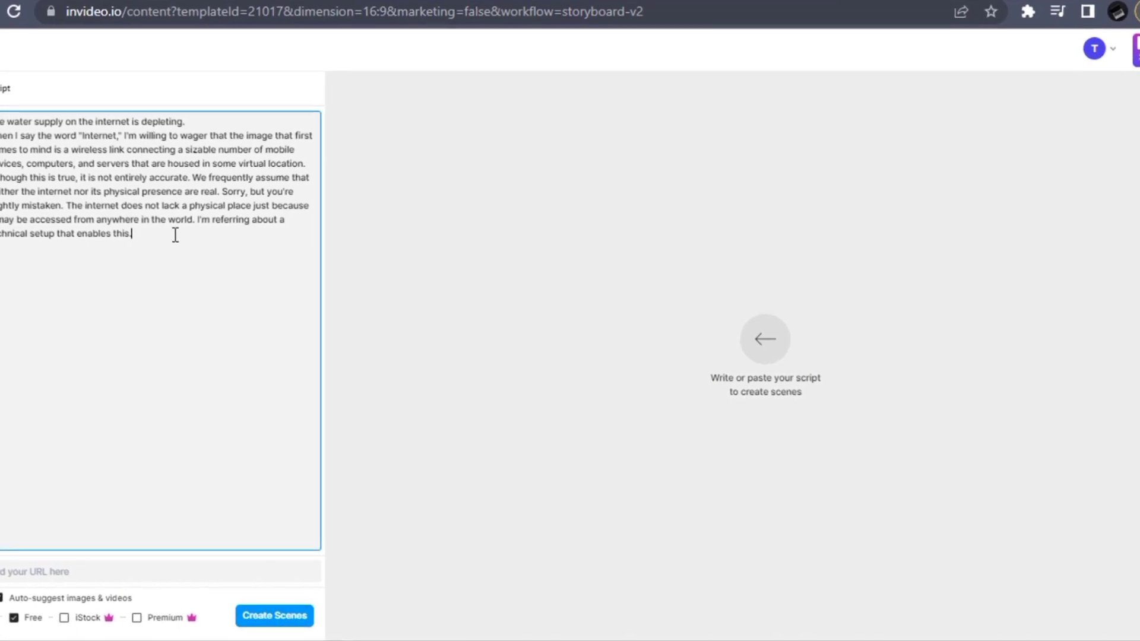
{"action": "left_click", "coordinate": [268, 616]}
{"action": "left_click", "coordinate": [680, 379]}
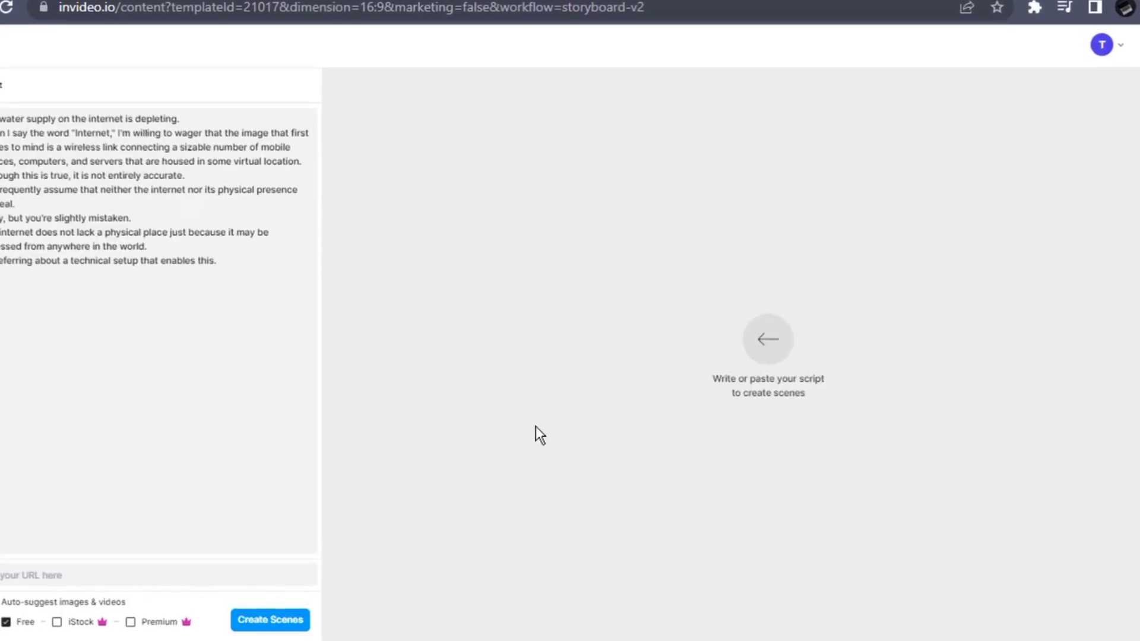
{"action": "left_click", "coordinate": [289, 620]}
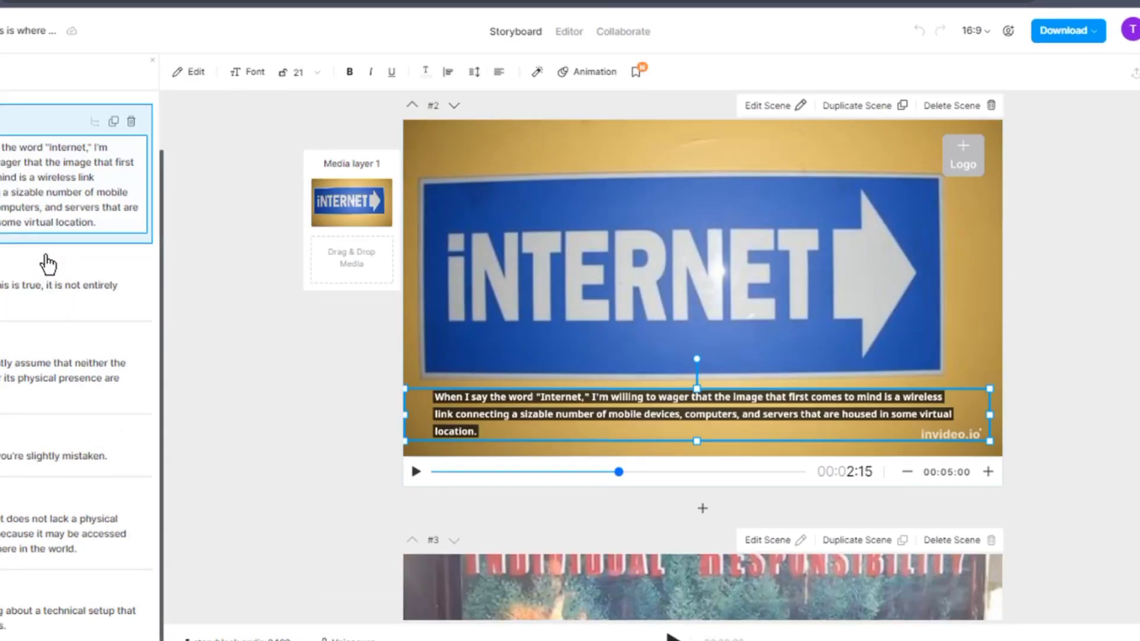
Replace scene #3's media with a laptop-typing stock clip trimmed to fit the scene.
{"action": "left_click", "coordinate": [44, 301]}
{"action": "left_click", "coordinate": [356, 231]}
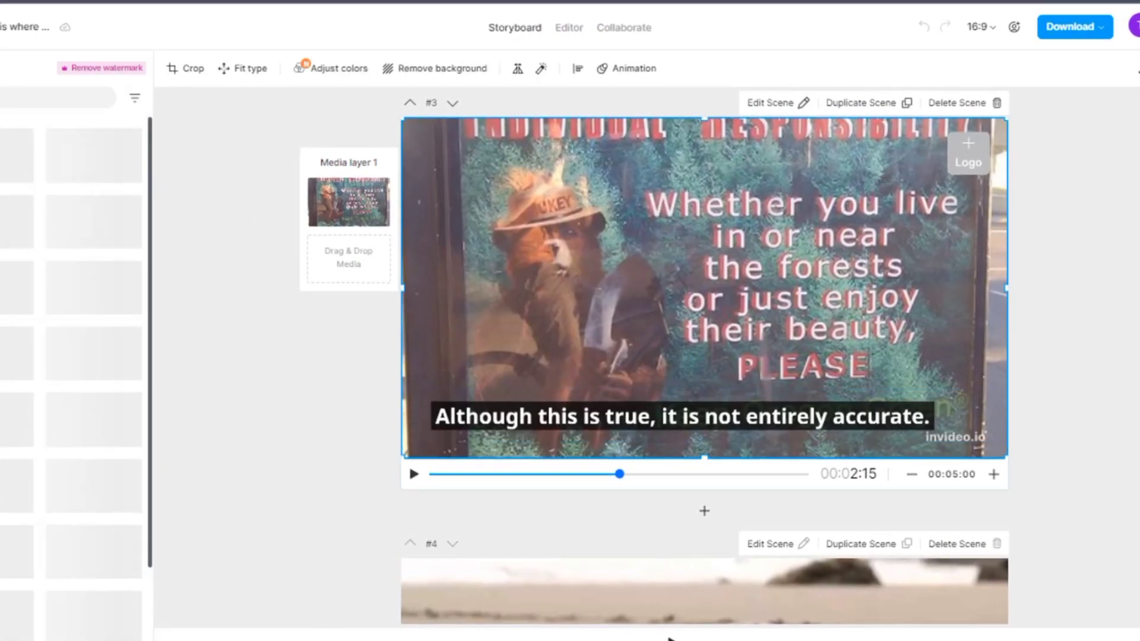
{"action": "left_click", "coordinate": [89, 288]}
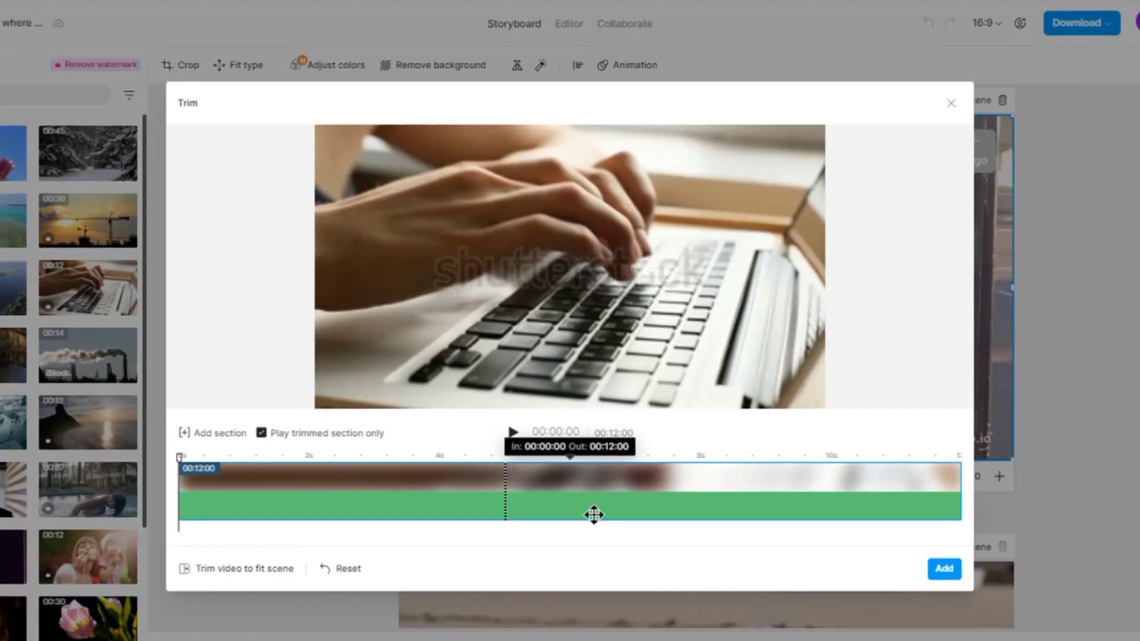
{"action": "left_click", "coordinate": [272, 570]}
{"action": "left_click", "coordinate": [940, 579]}
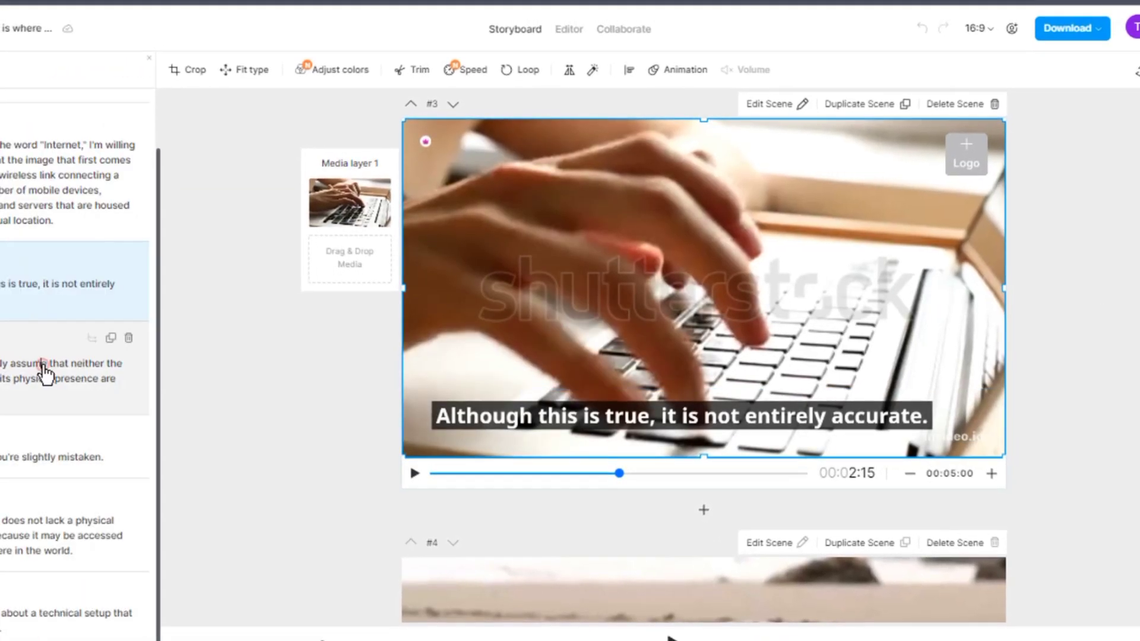
Drop a new stock clip into the seal scene #4.
{"action": "left_click", "coordinate": [45, 374]}
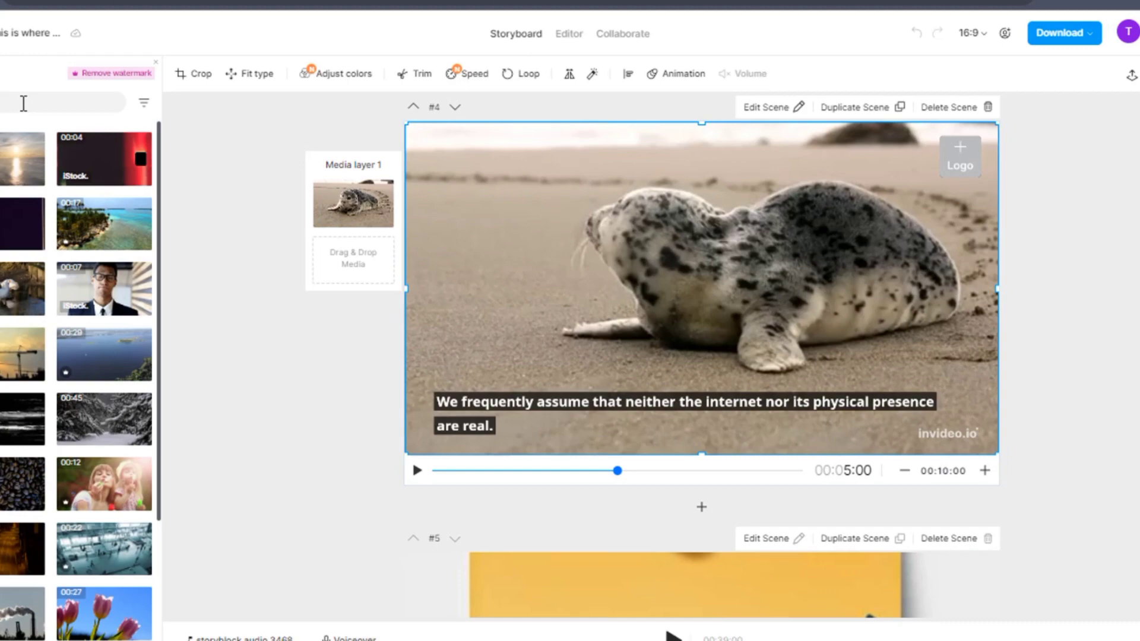
{"action": "left_click_drag", "start_coordinate": [27, 348], "coordinate": [353, 256]}
{"action": "left_click", "coordinate": [927, 557]}
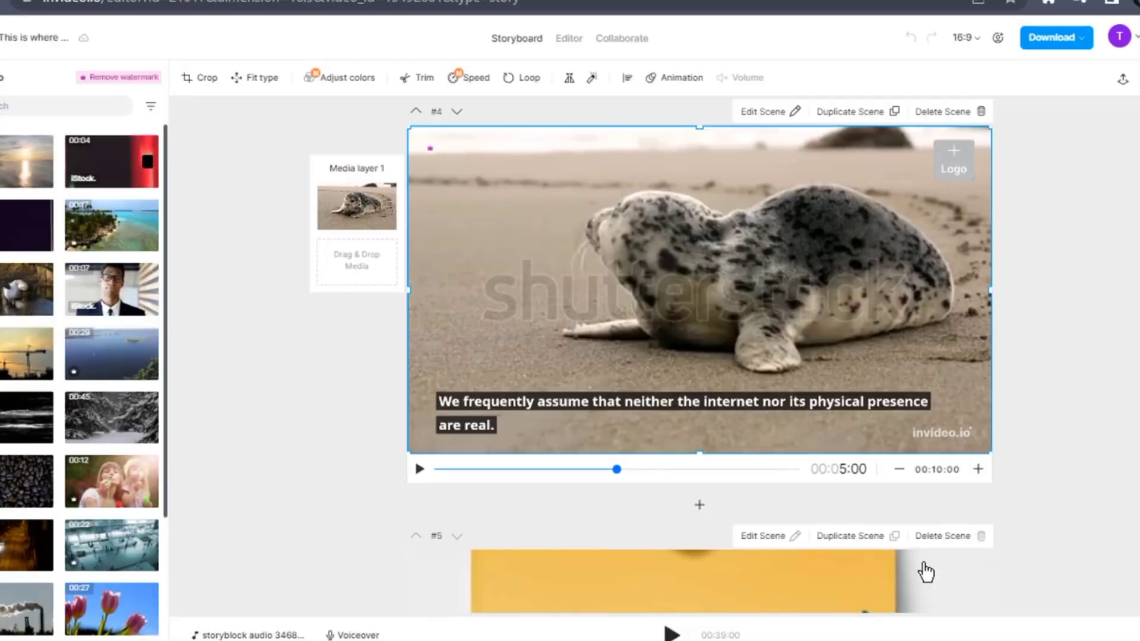
For scene #6, search stock videos for 'net' and add a futuristic internet clip.
{"action": "left_click", "coordinate": [48, 454]}
{"action": "left_click", "coordinate": [60, 525]}
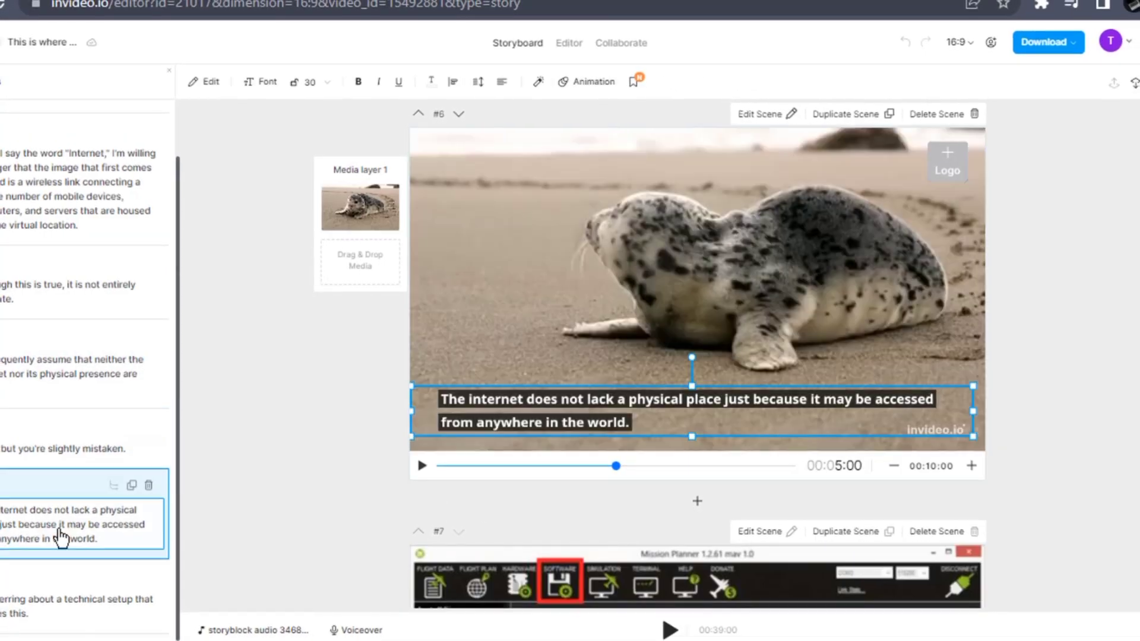
{"action": "left_click", "coordinate": [67, 86]}
{"action": "left_click", "coordinate": [64, 111]}
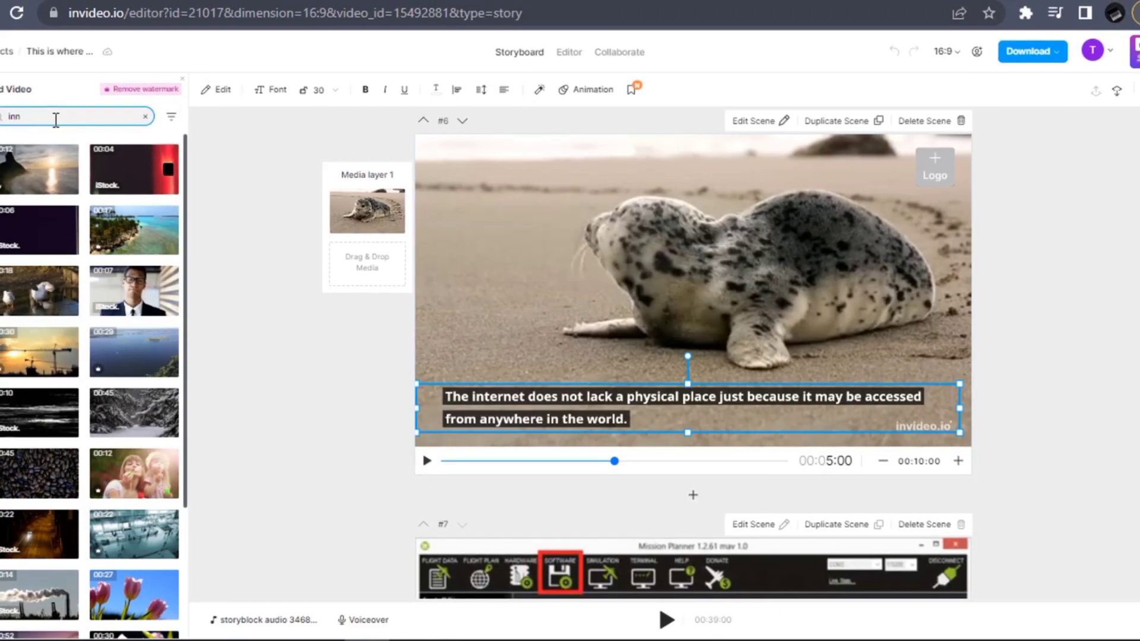
{"action": "type", "text": "net"}
{"action": "key", "text": "Return"}
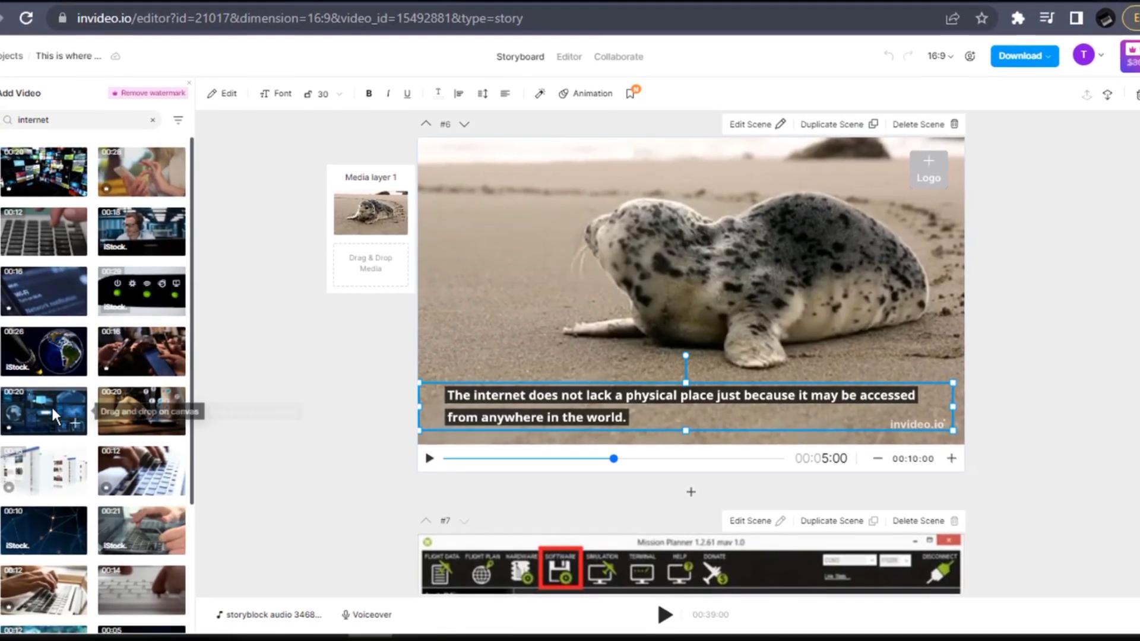
{"action": "left_click", "coordinate": [43, 411]}
{"action": "left_click", "coordinate": [898, 537]}
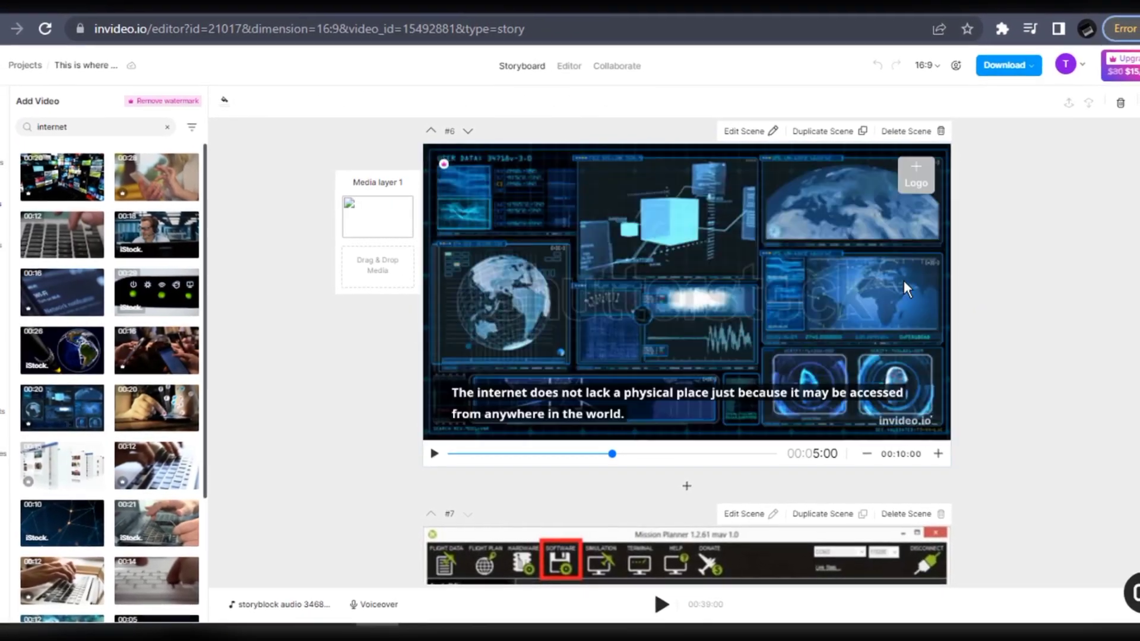
Scroll through the storyboard to review the earlier scenes.
{"action": "left_click", "coordinate": [661, 605]}
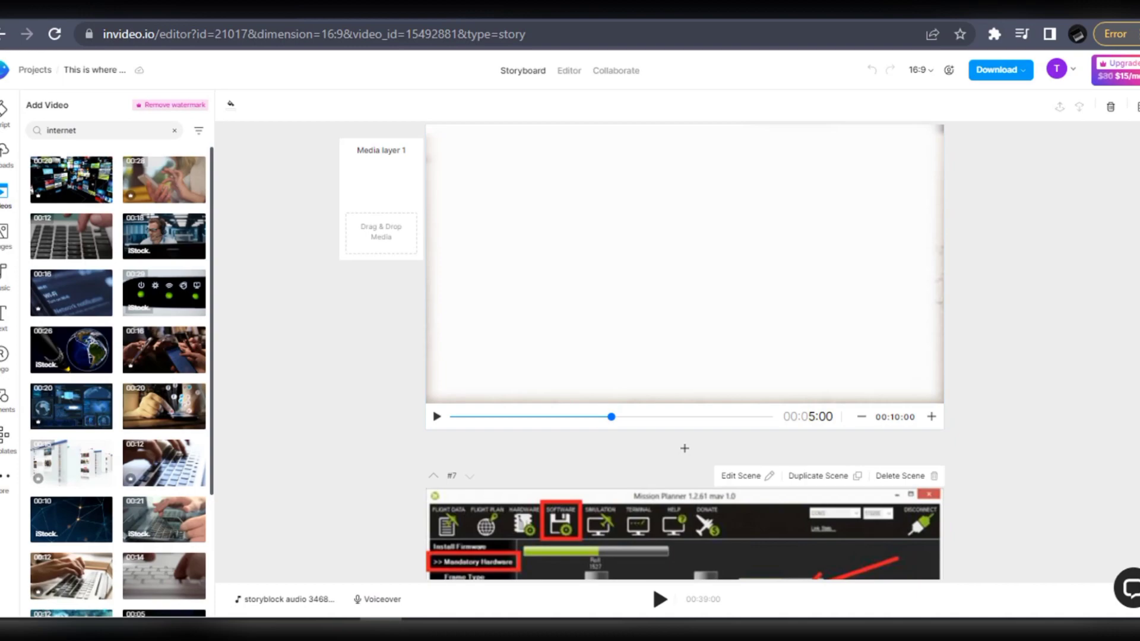
{"action": "scroll", "coordinate": [1069, 439], "scroll_direction": "up", "scroll_amount": 3}
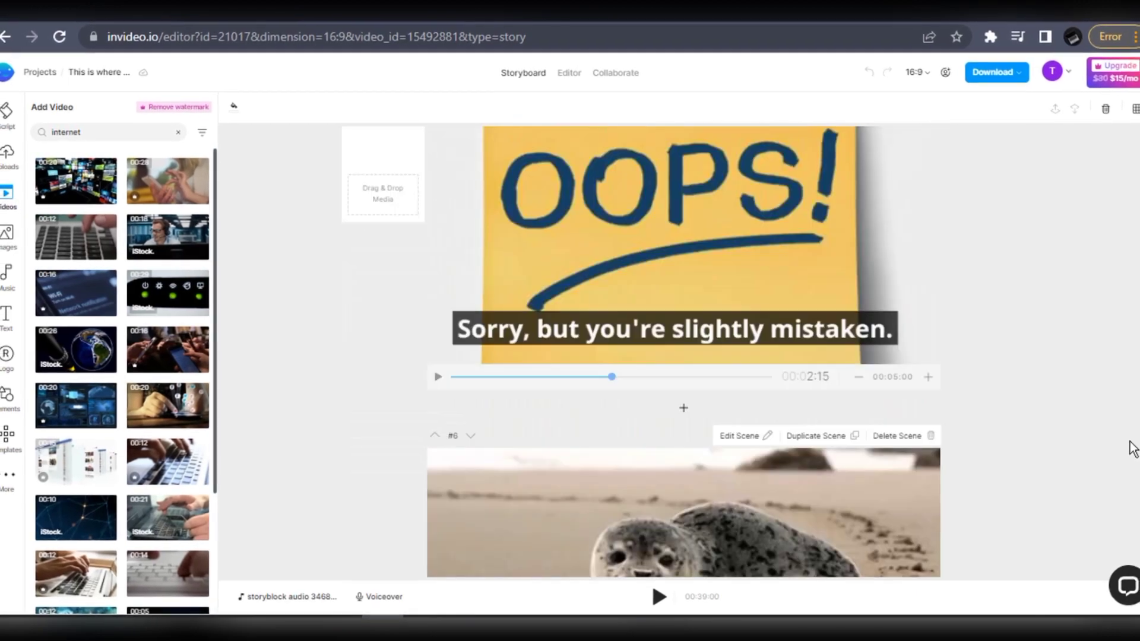
{"action": "scroll", "coordinate": [683, 368], "scroll_direction": "down", "scroll_amount": 5}
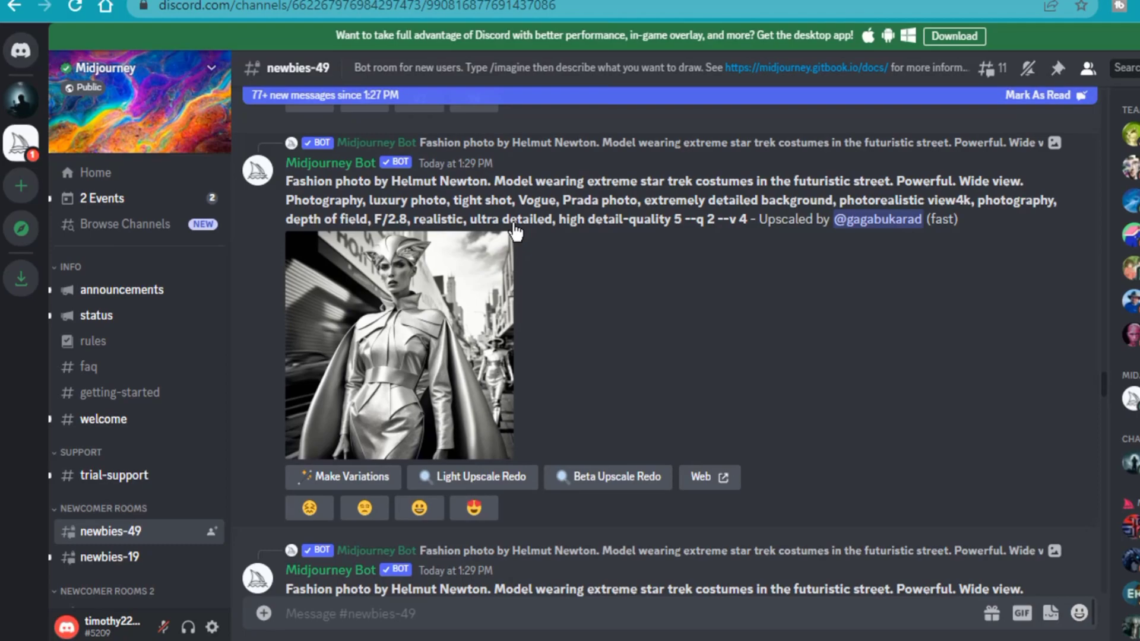
{"action": "left_click", "coordinate": [397, 282]}
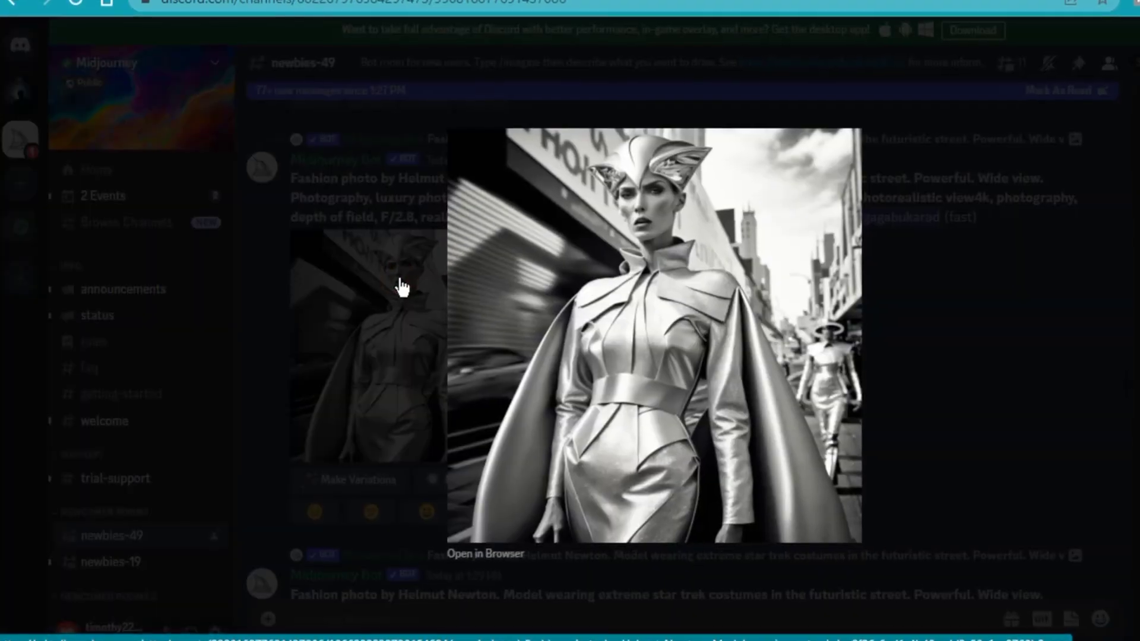
{"action": "left_click", "coordinate": [400, 276]}
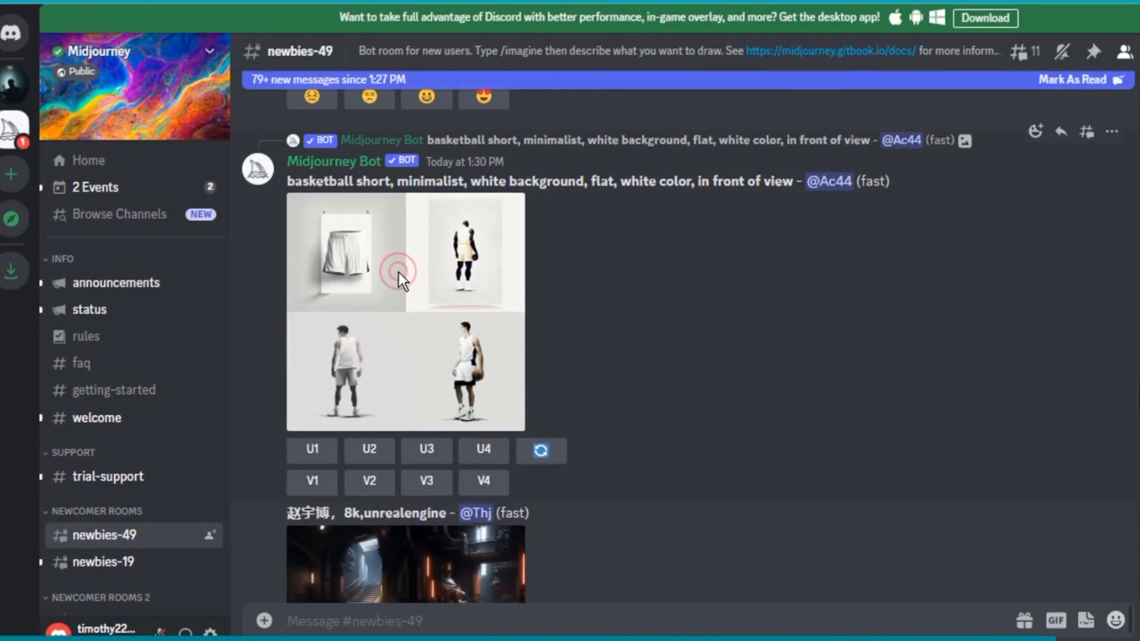
{"action": "left_click", "coordinate": [397, 272]}
{"action": "left_click", "coordinate": [398, 277]}
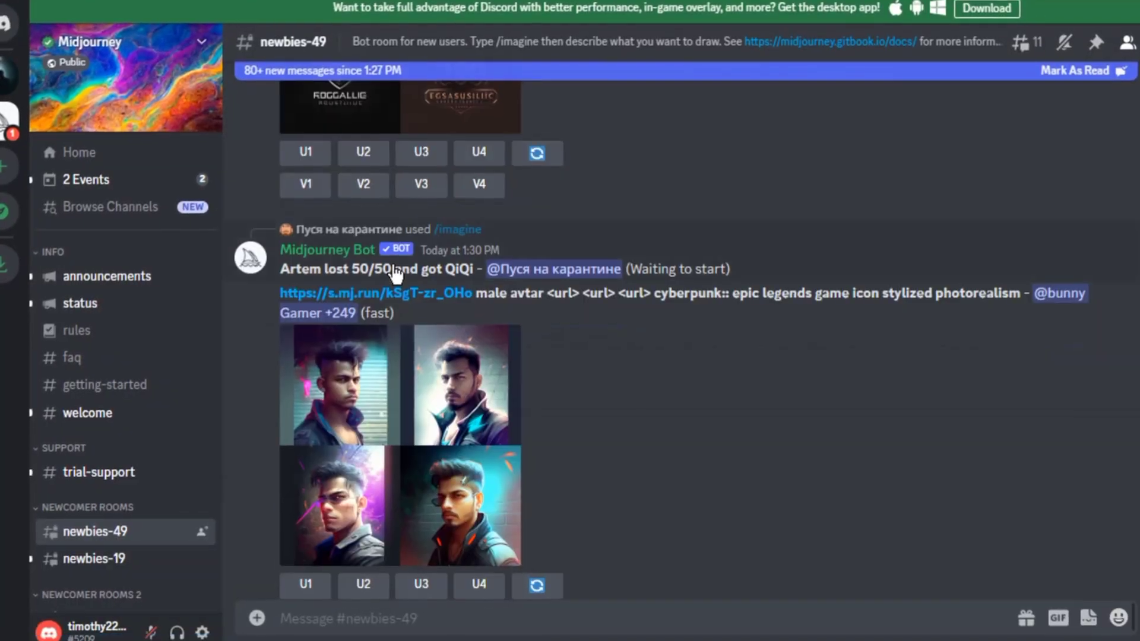
{"action": "left_click", "coordinate": [393, 429]}
{"action": "left_click", "coordinate": [389, 427]}
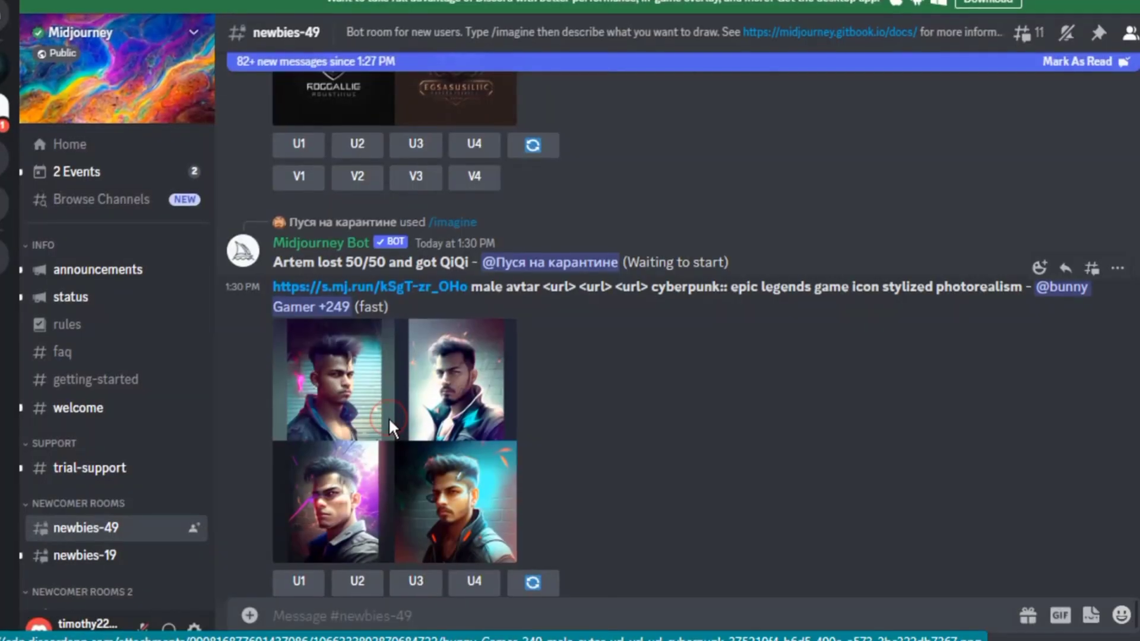
{"action": "left_click", "coordinate": [359, 254]}
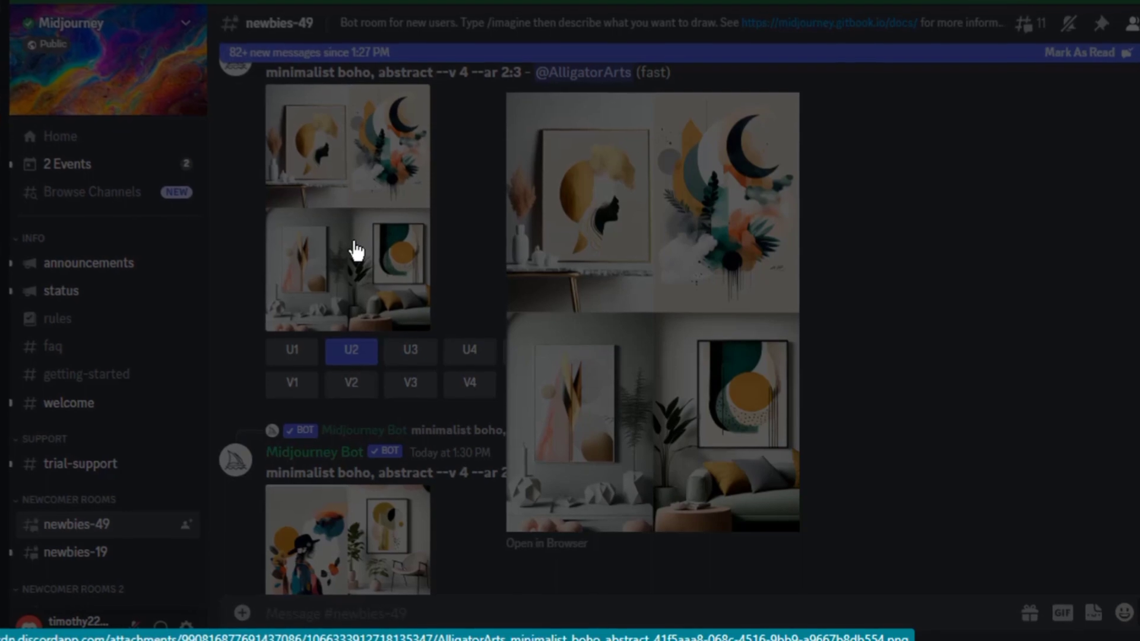
{"action": "left_click", "coordinate": [355, 249]}
{"action": "left_click", "coordinate": [374, 209]}
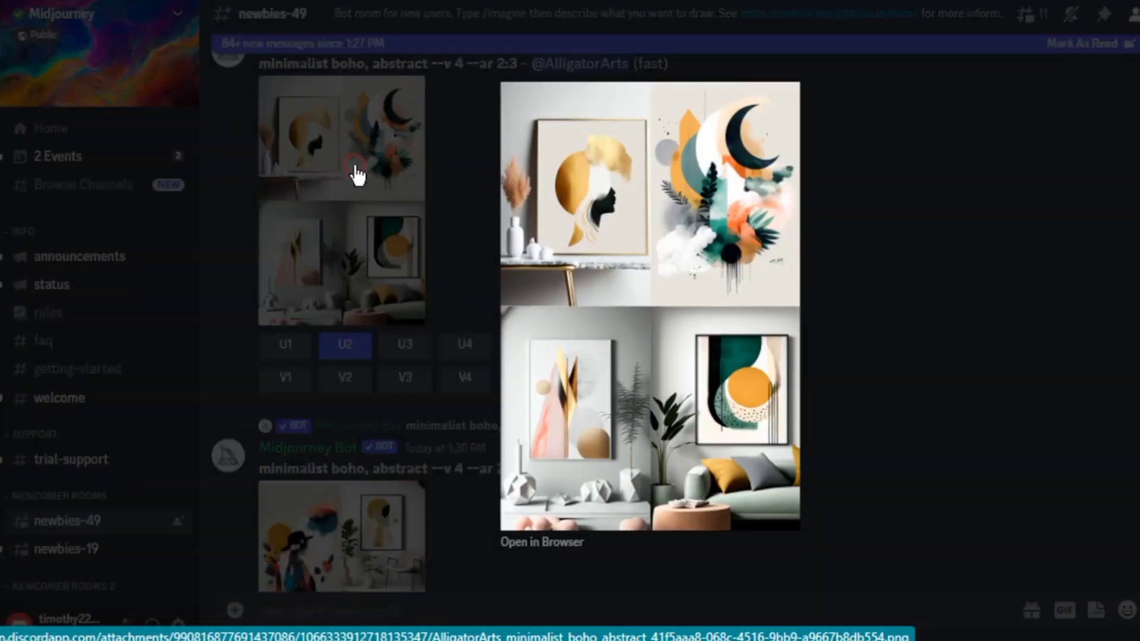
{"action": "left_click", "coordinate": [356, 174]}
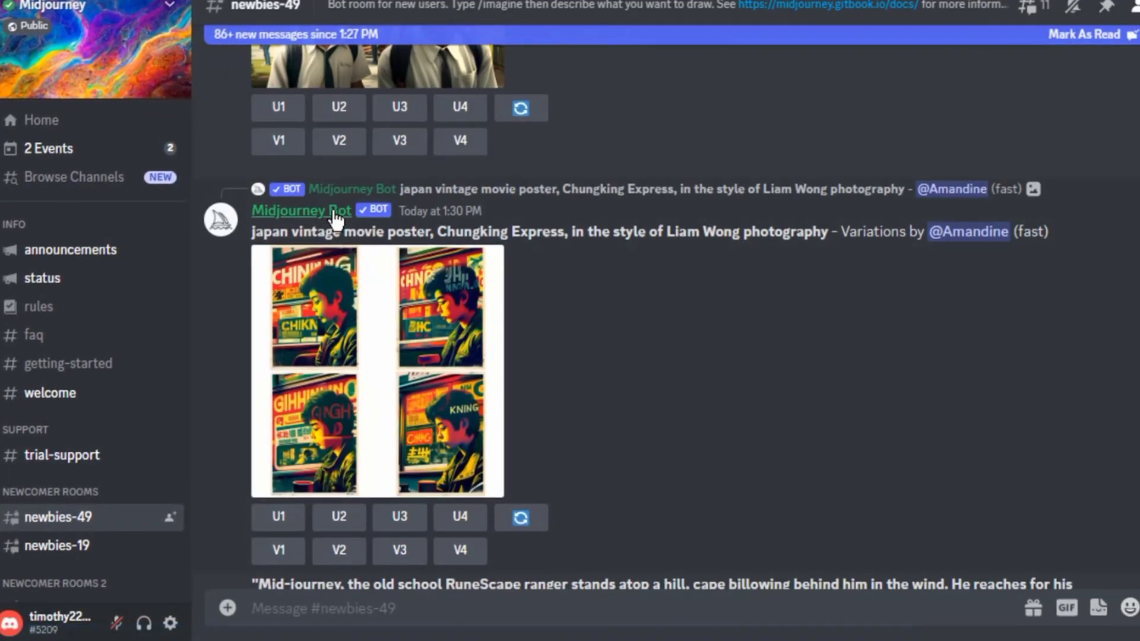
{"action": "left_click", "coordinate": [327, 143]}
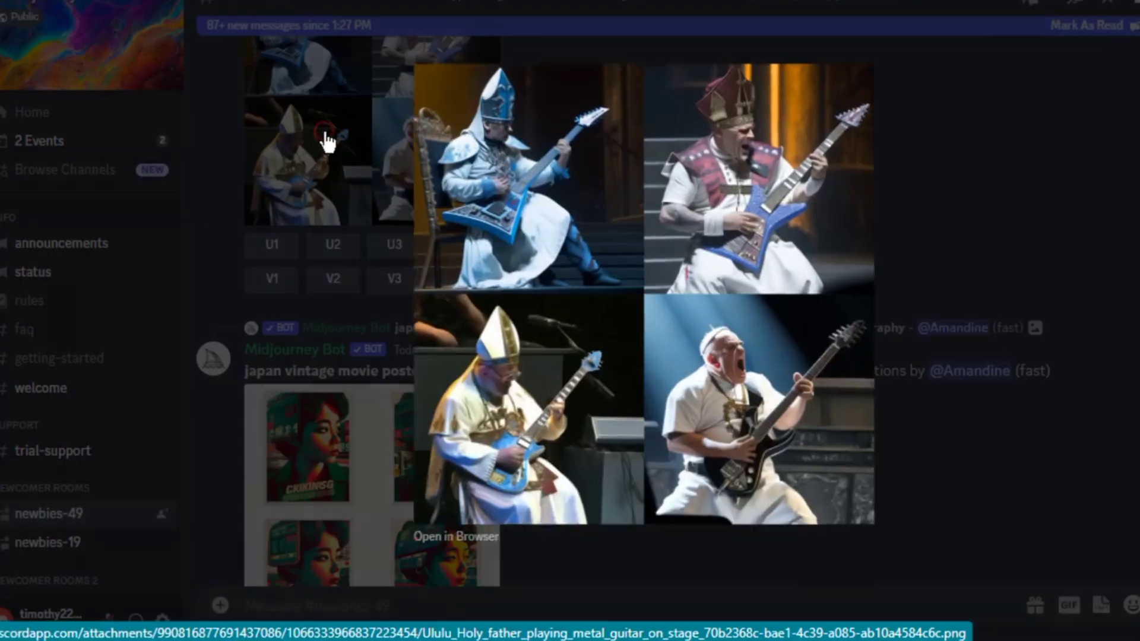
{"action": "left_click", "coordinate": [324, 135]}
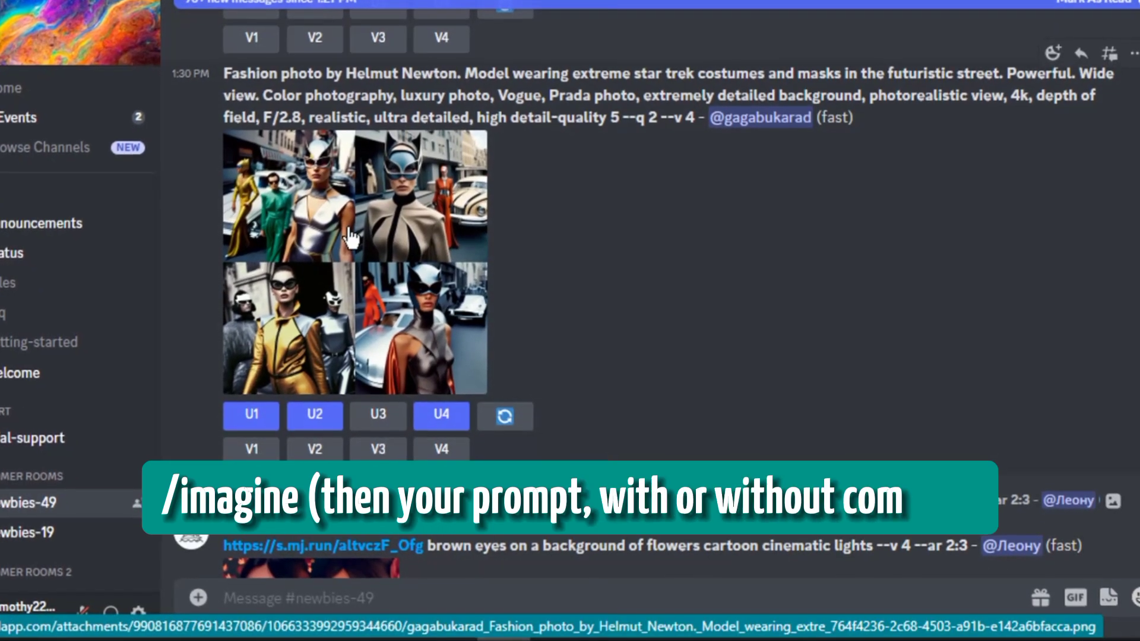
{"action": "left_click", "coordinate": [336, 226]}
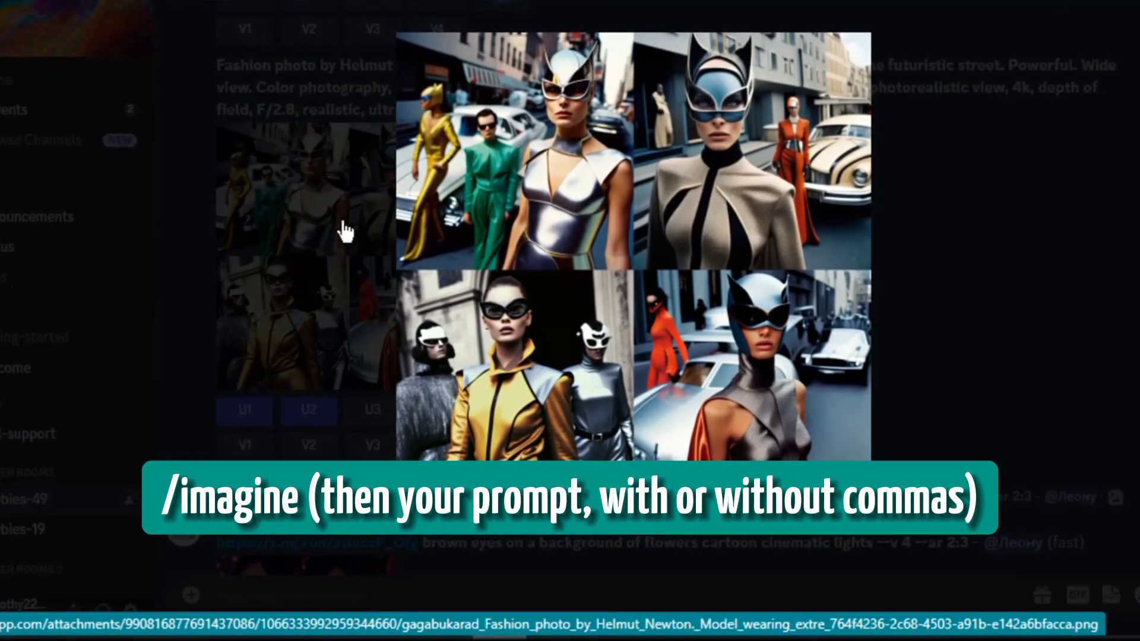
{"action": "left_click", "coordinate": [340, 228]}
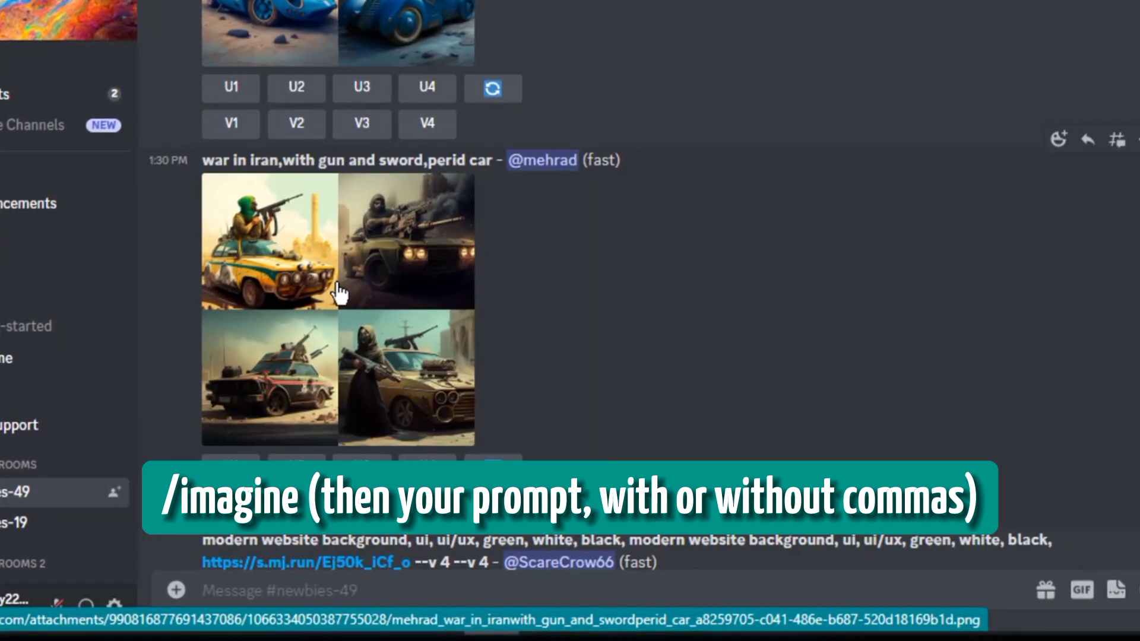
{"action": "left_click", "coordinate": [339, 293]}
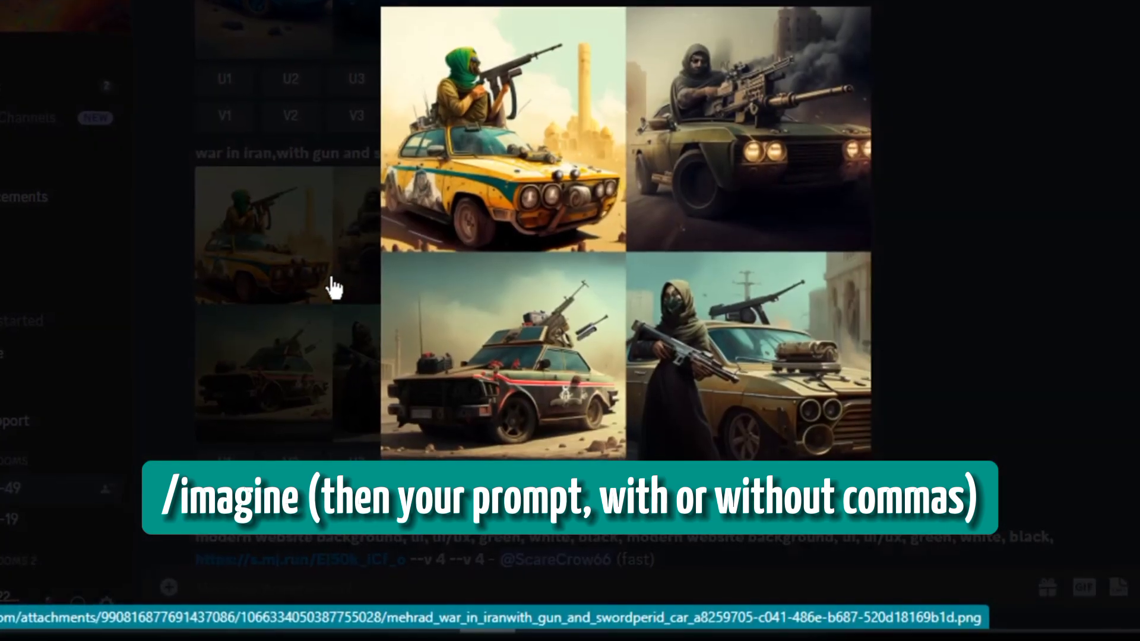
{"action": "left_click", "coordinate": [283, 236]}
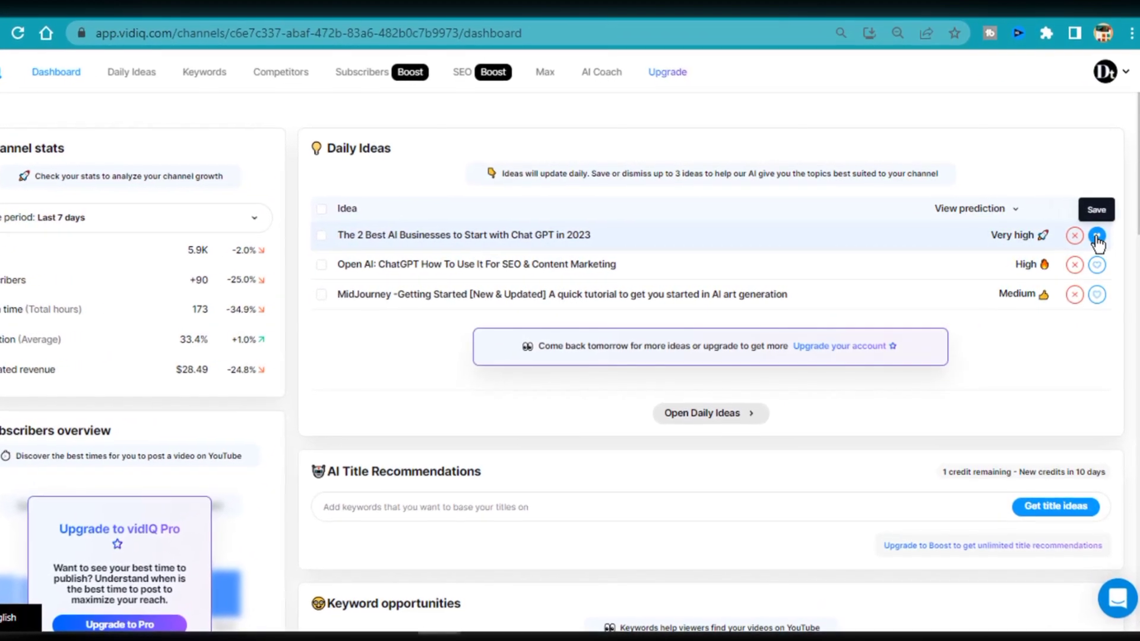
Save the first two suggested daily video ideas with the heart button.
{"action": "left_click", "coordinate": [1099, 237]}
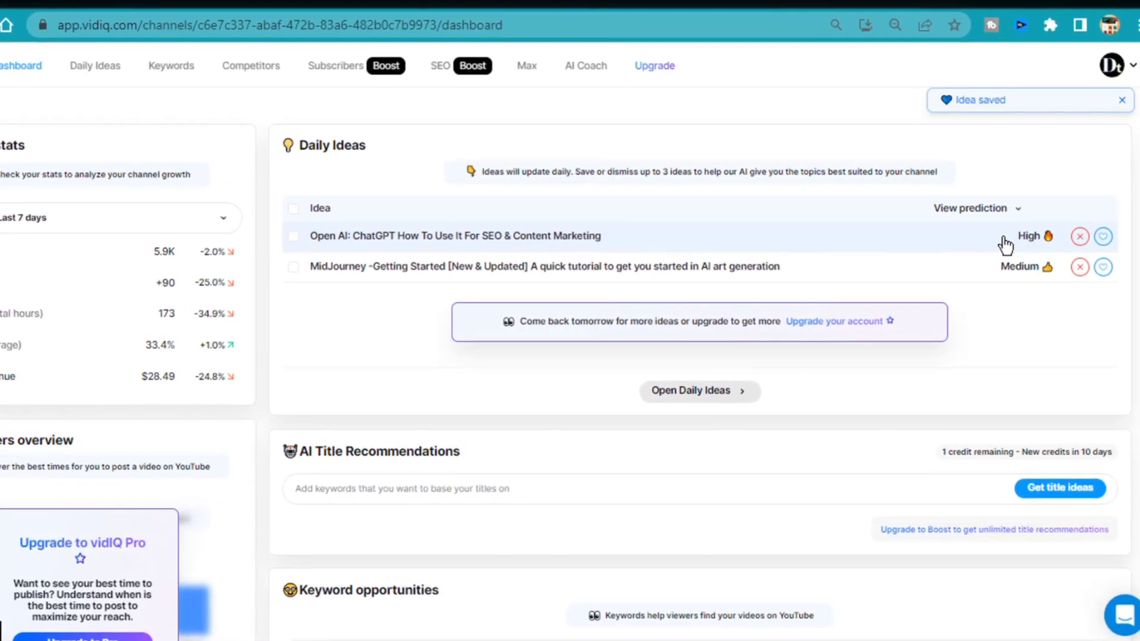
{"action": "left_click", "coordinate": [1109, 237]}
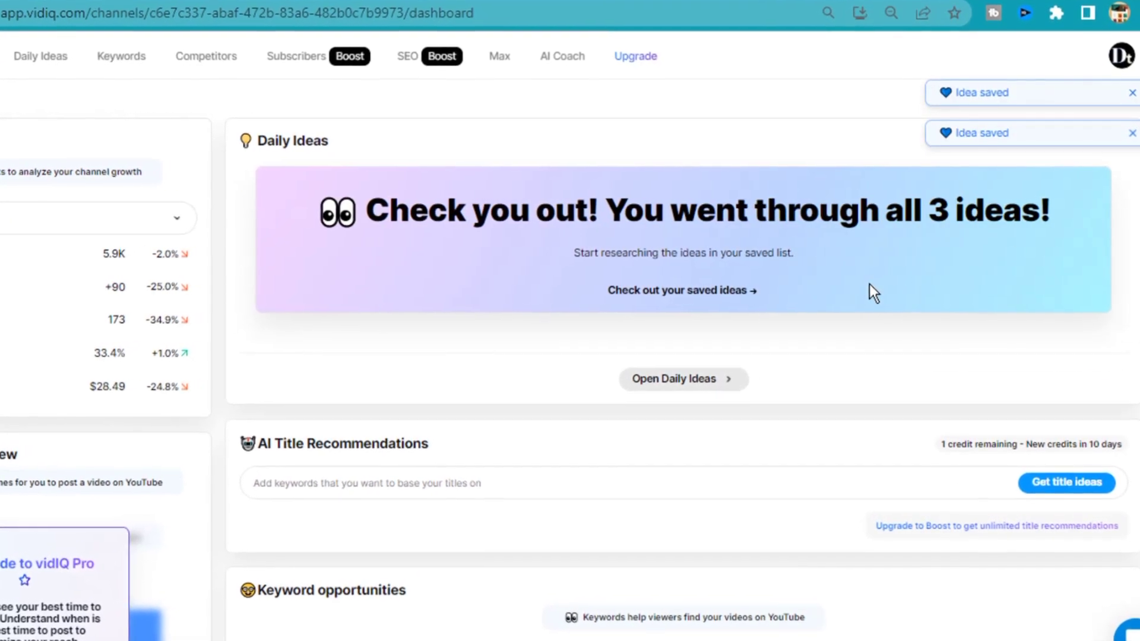
{"action": "scroll", "coordinate": [869, 284], "scroll_direction": "down", "scroll_amount": 1}
{"action": "scroll", "coordinate": [870, 284], "scroll_direction": "down", "scroll_amount": 15}
Browse the dashboard, then open the Daily Ideas page with its customized ideas.
{"action": "scroll", "coordinate": [869, 285], "scroll_direction": "up", "scroll_amount": 16}
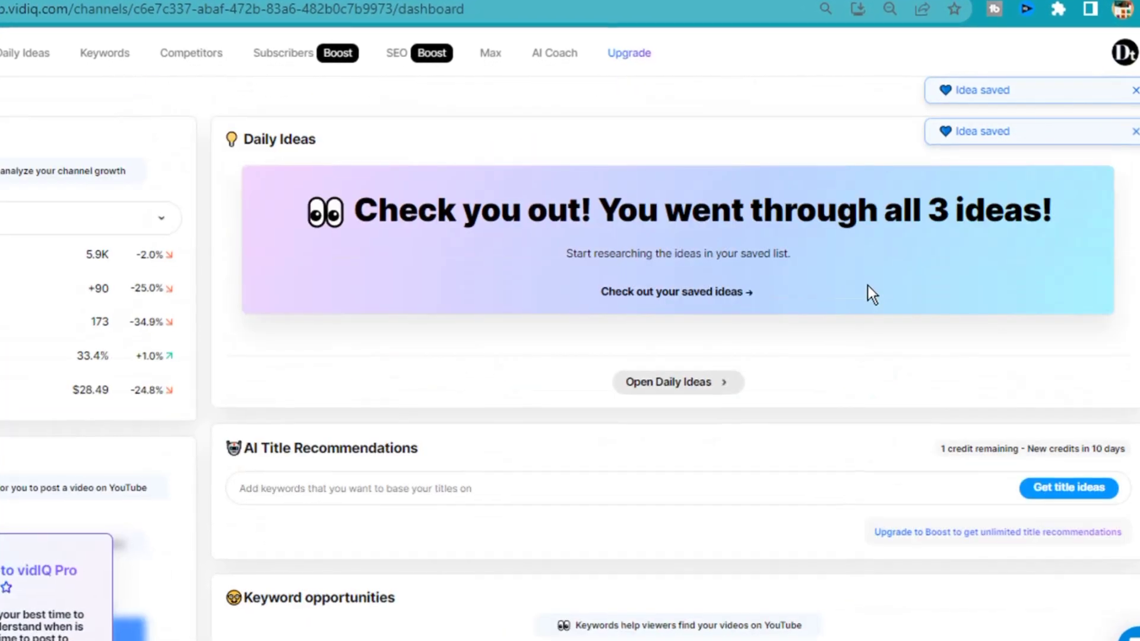
{"action": "scroll", "coordinate": [868, 287], "scroll_direction": "down", "scroll_amount": 15}
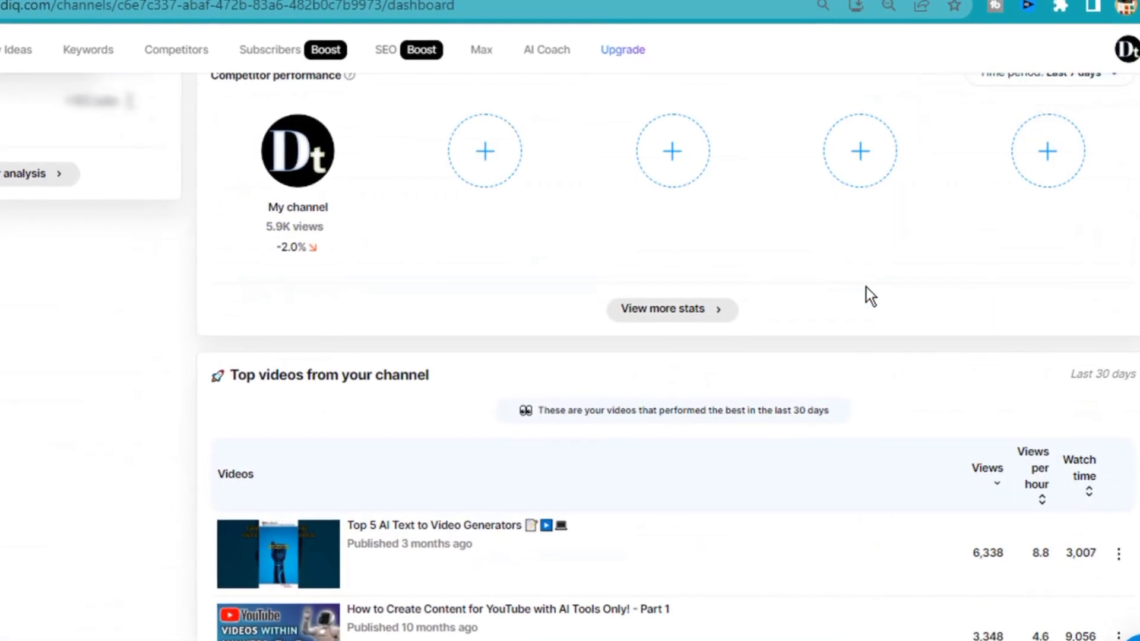
{"action": "scroll", "coordinate": [865, 287], "scroll_direction": "up", "scroll_amount": 5}
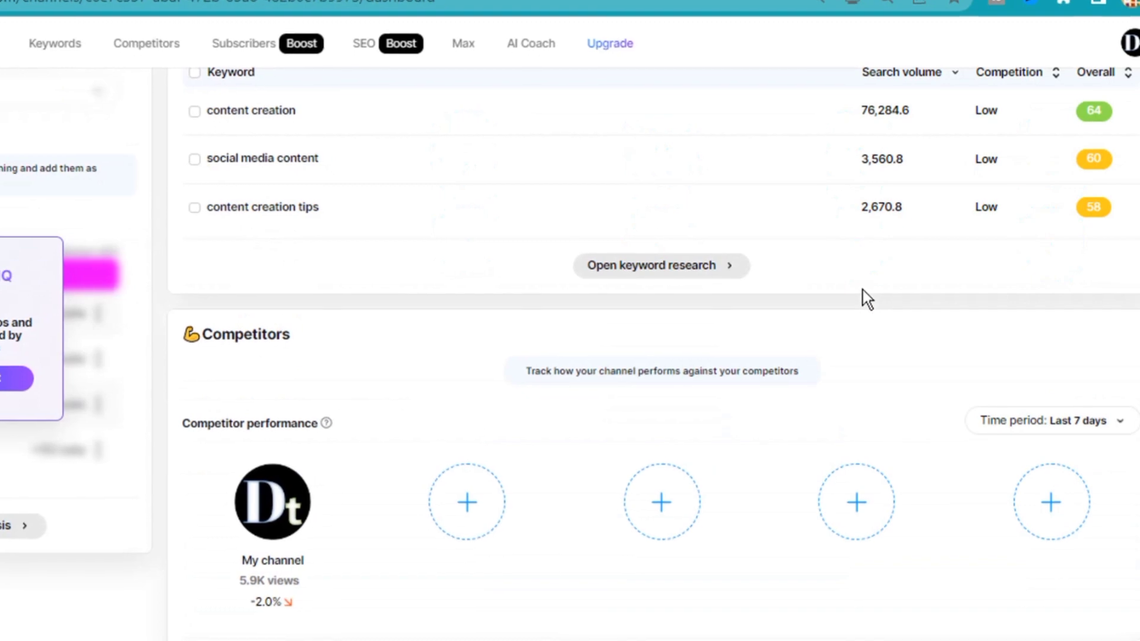
{"action": "scroll", "coordinate": [862, 290], "scroll_direction": "down", "scroll_amount": 10}
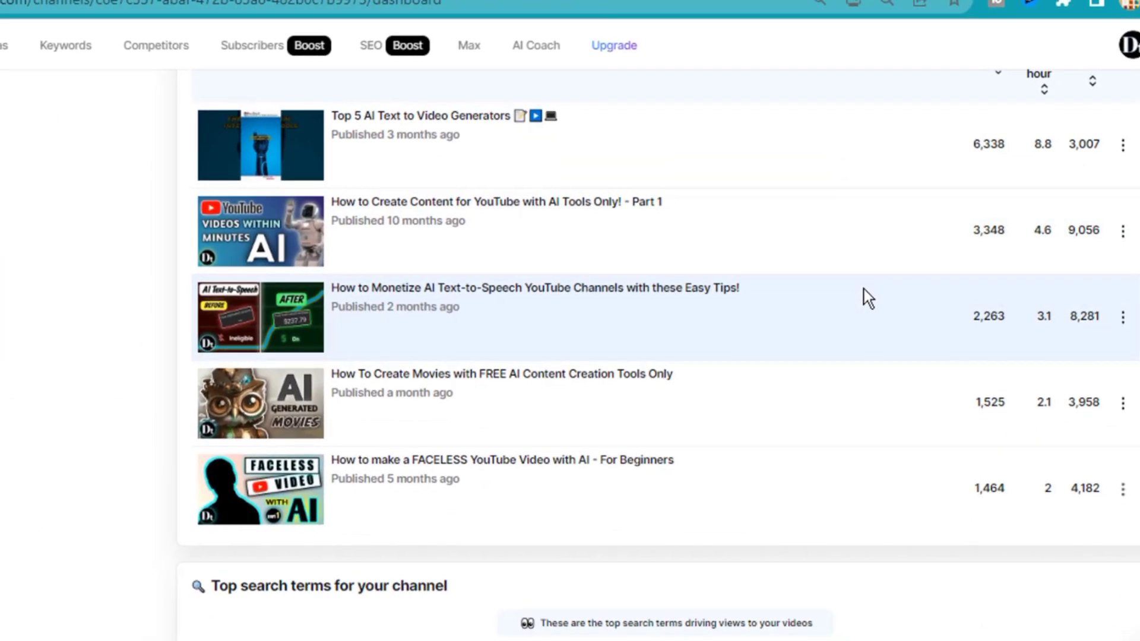
{"action": "scroll", "coordinate": [864, 289], "scroll_direction": "down", "scroll_amount": 3}
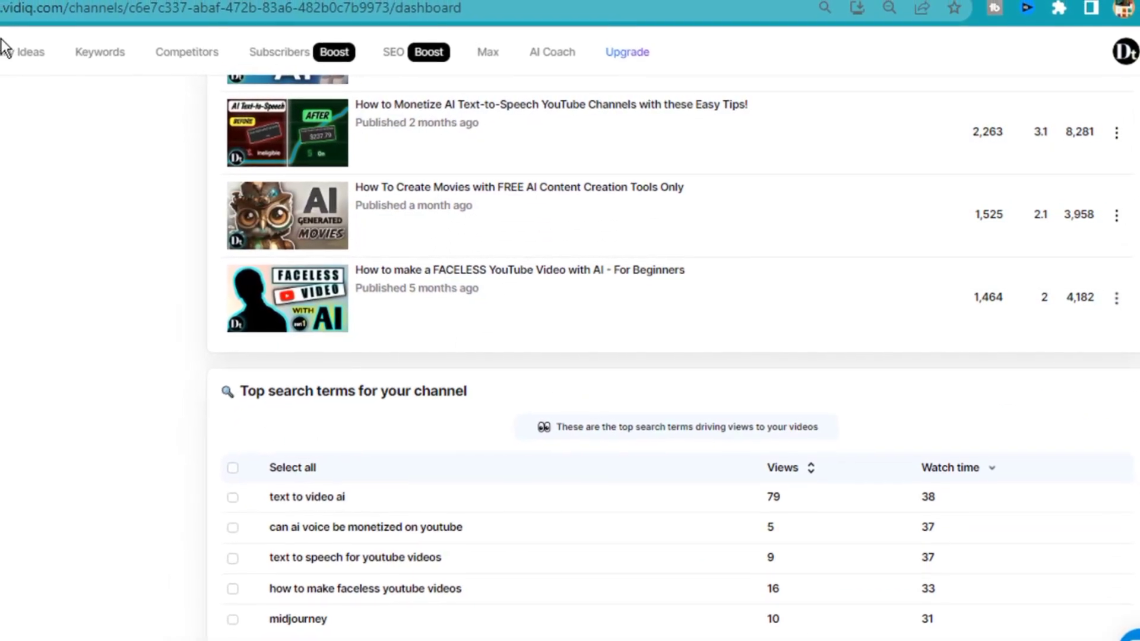
{"action": "left_click", "coordinate": [34, 58]}
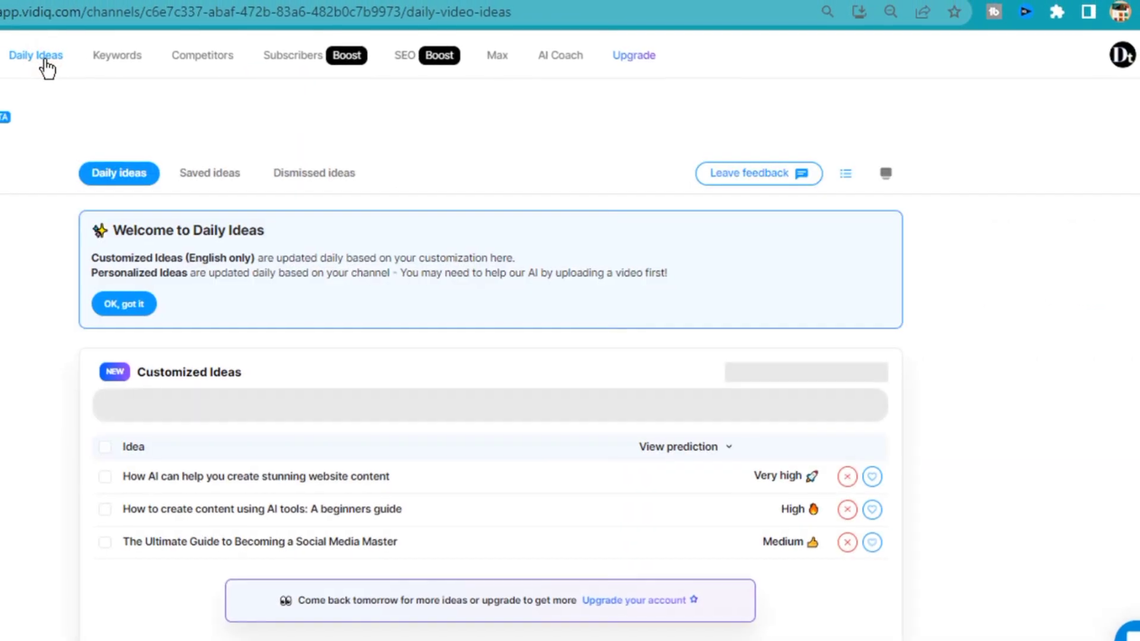
Open the Keywords page and scroll down to Rising keywords and back up.
{"action": "left_click", "coordinate": [136, 57]}
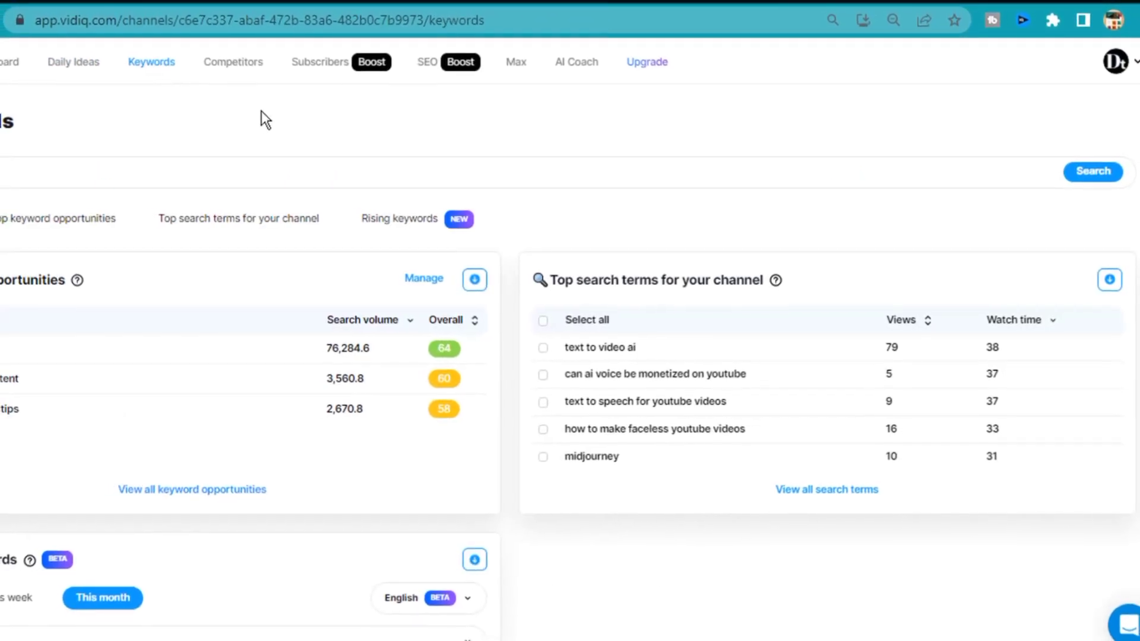
{"action": "scroll", "coordinate": [268, 112], "scroll_direction": "down", "scroll_amount": 5}
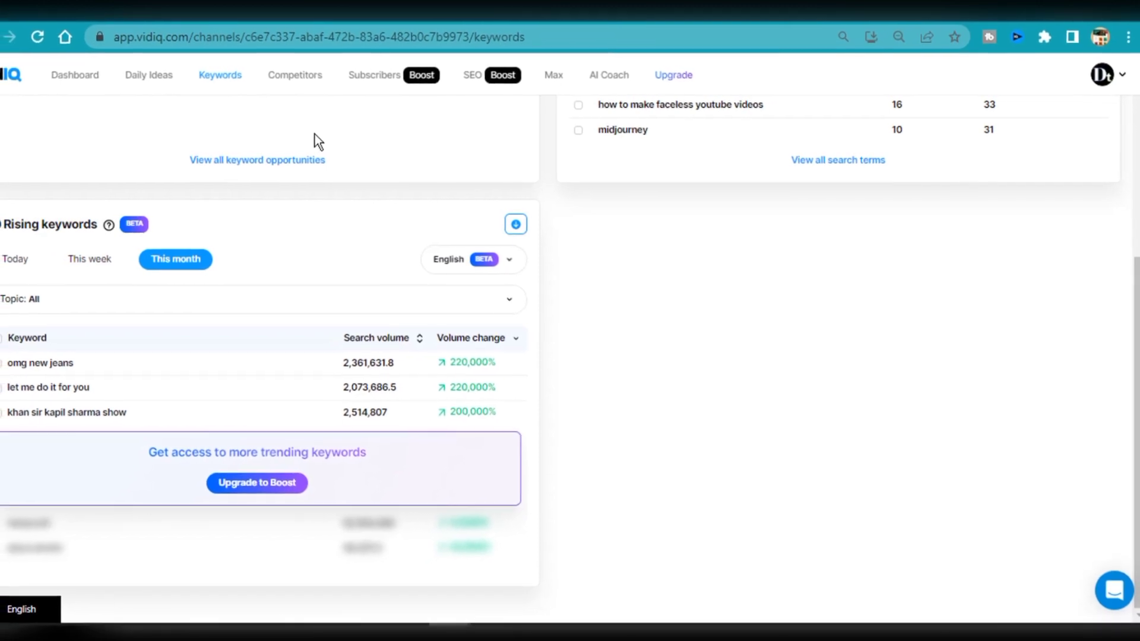
{"action": "scroll", "coordinate": [323, 136], "scroll_direction": "up", "scroll_amount": 5}
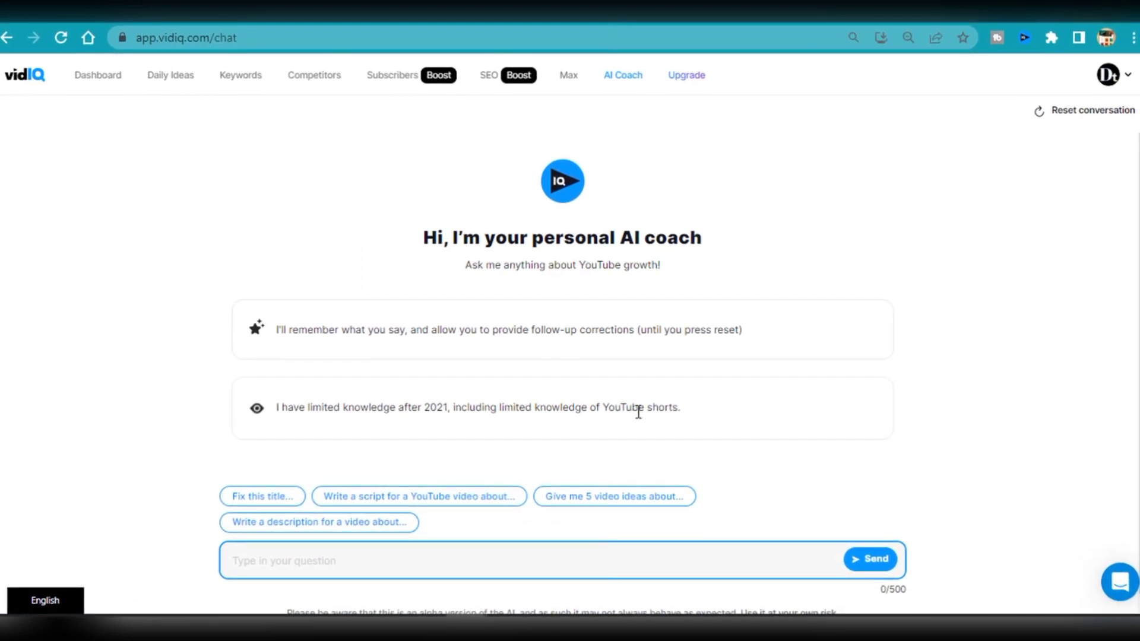
Ask the coach for 5 chat gpt3 video ideas and an improved 'how to build your own ai tool' title, rating it helpful.
{"action": "left_click", "coordinate": [665, 504]}
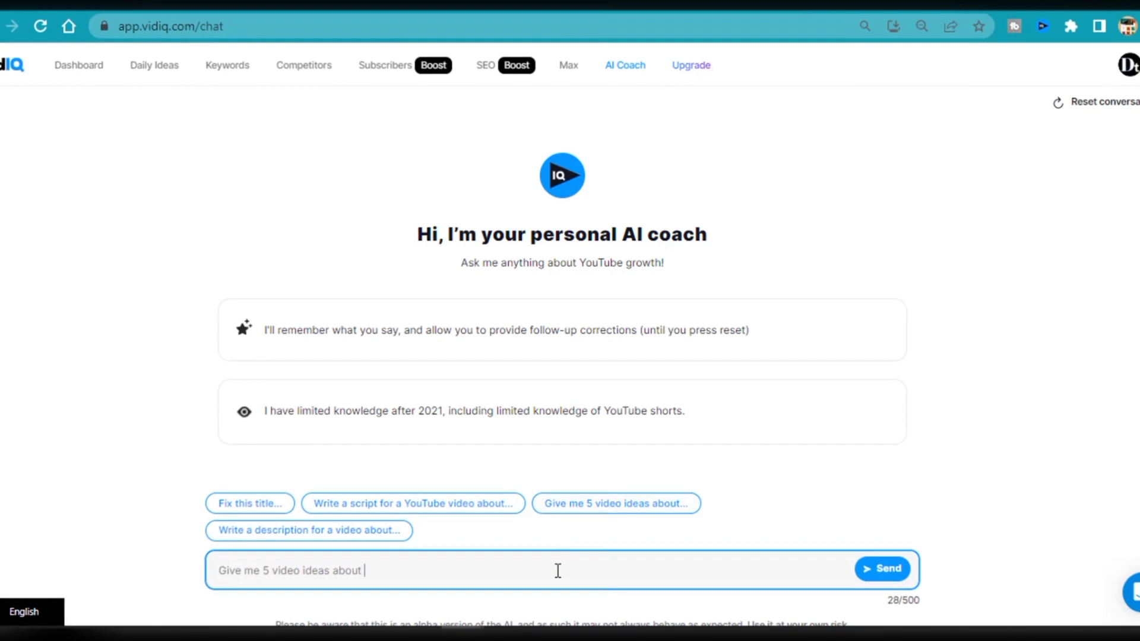
{"action": "type", "text": "chat gpt3"}
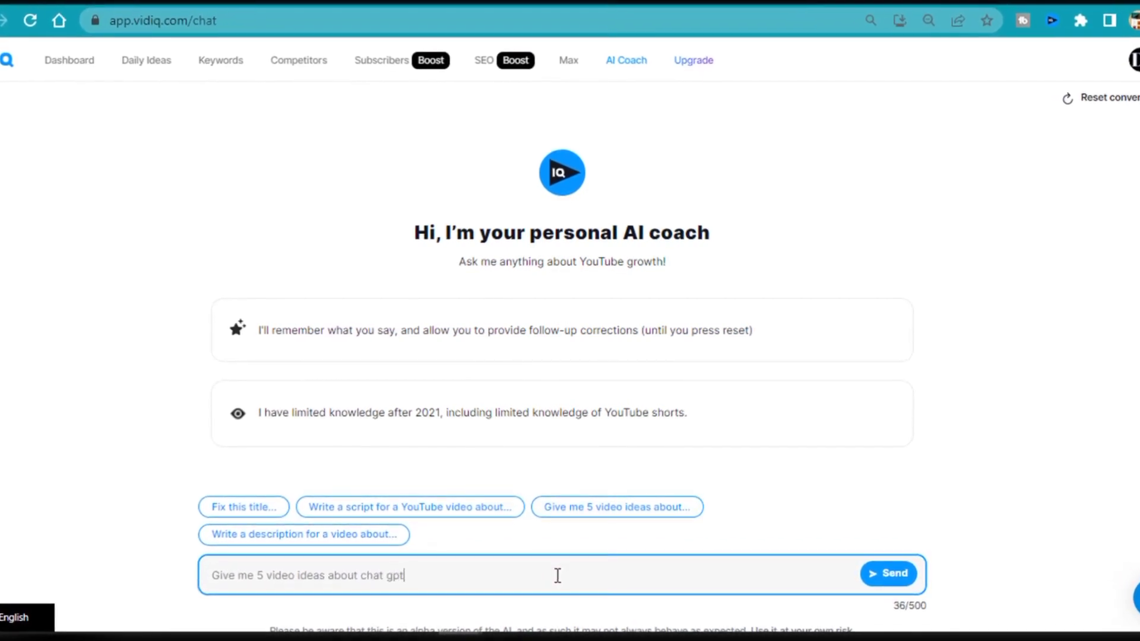
{"action": "left_click", "coordinate": [869, 575]}
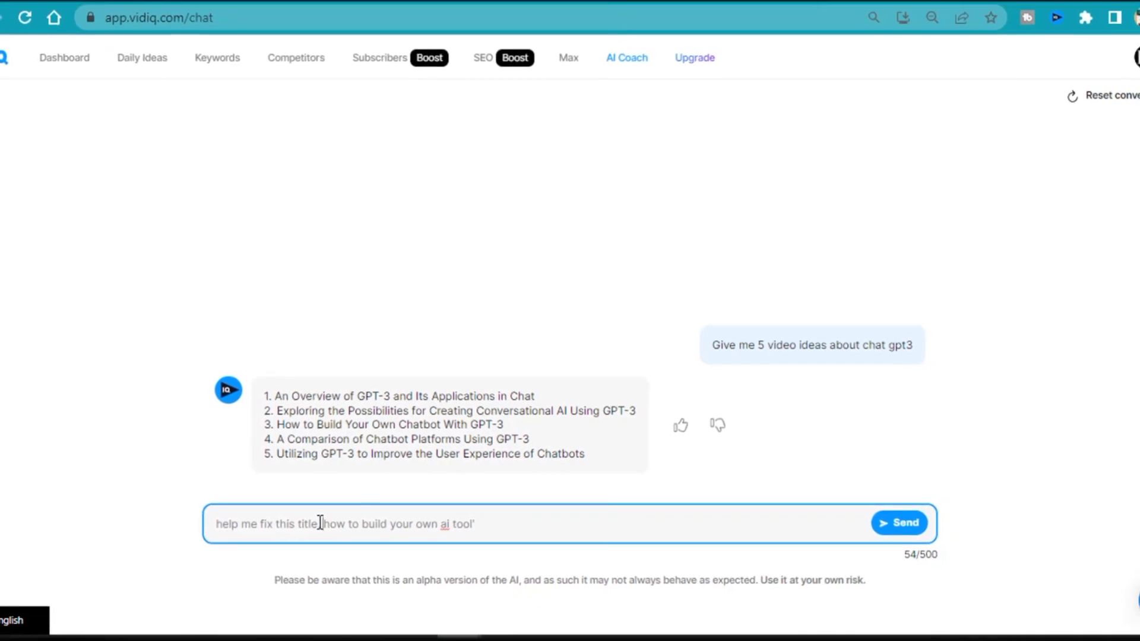
{"action": "left_click", "coordinate": [891, 522]}
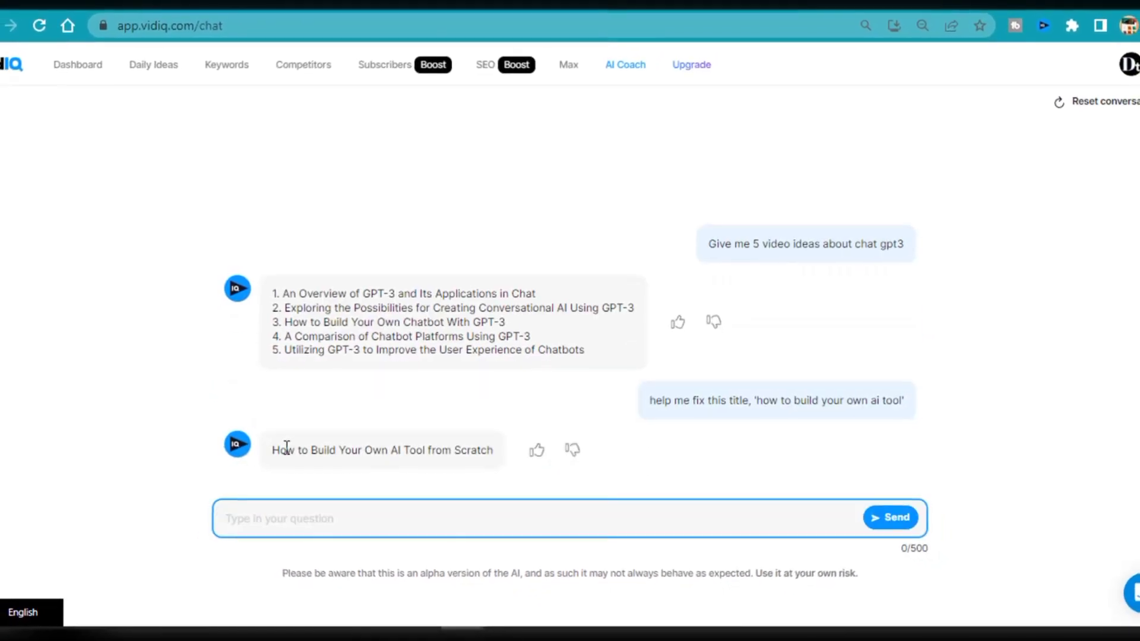
{"action": "left_click", "coordinate": [536, 451]}
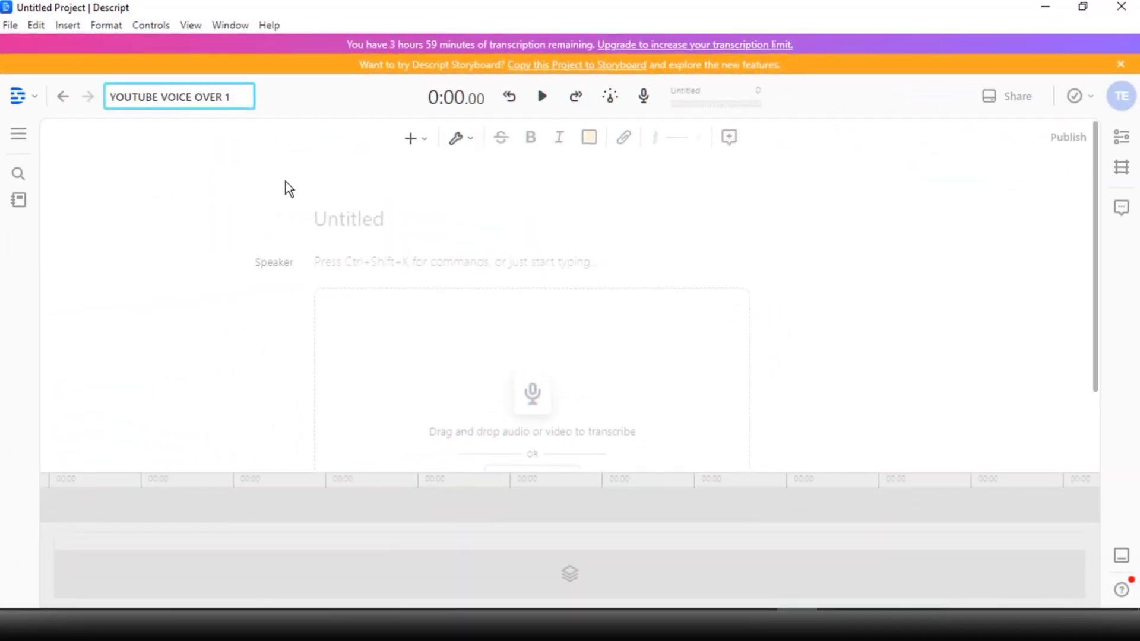
Title the project 'my youtube video topic' and paste the internet-water script onto the Speaker line.
{"action": "type", "text": "my youtube video"}
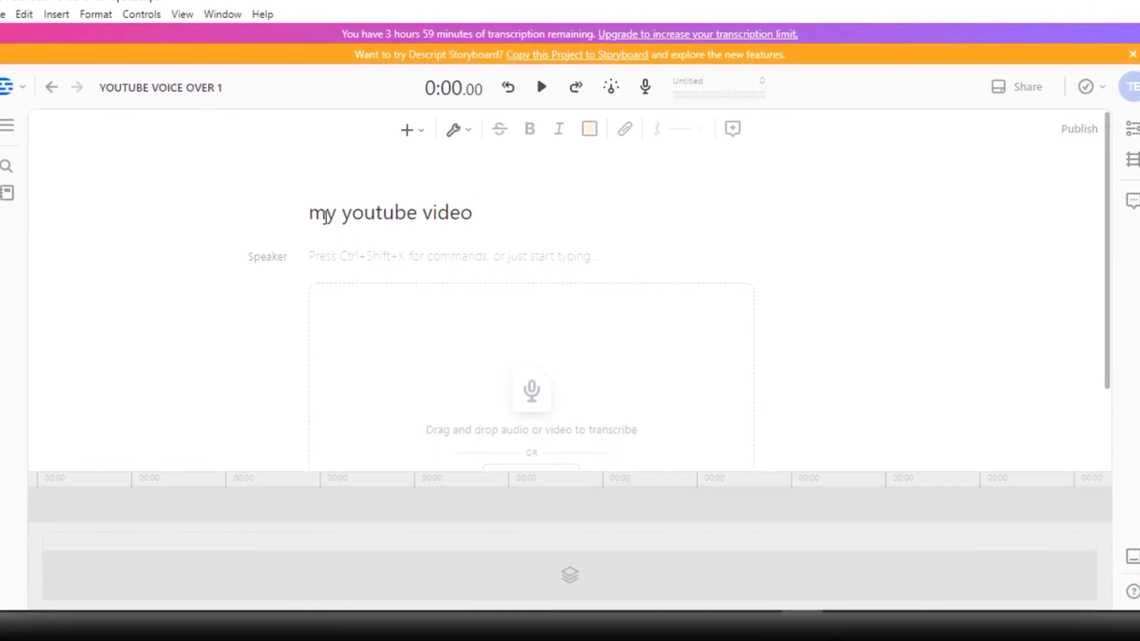
{"action": "type", "text": " topic"}
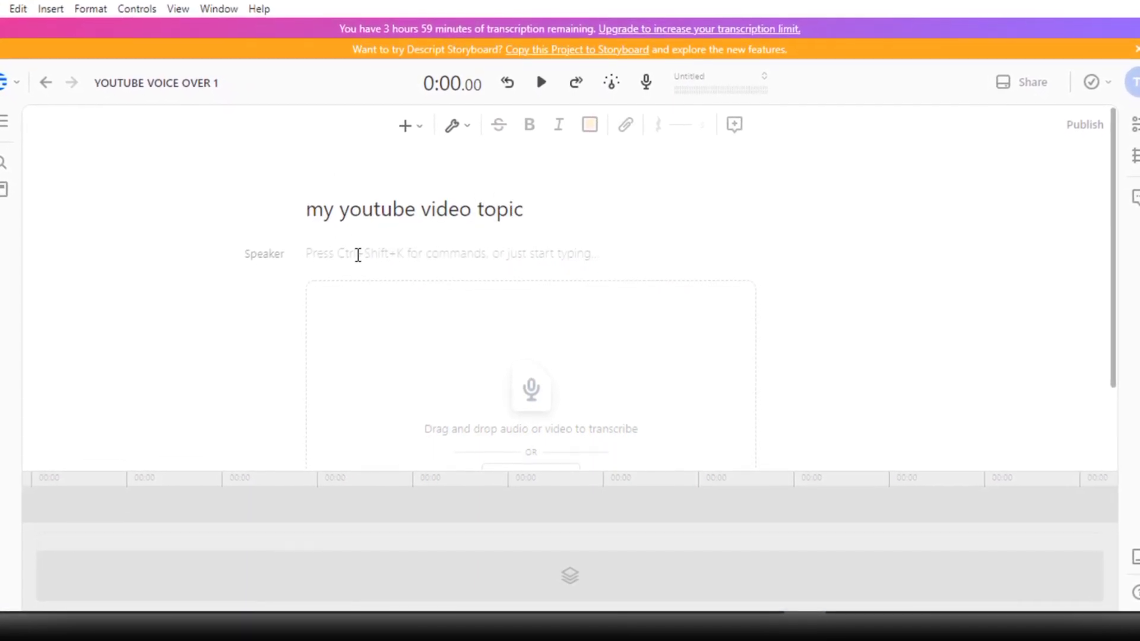
{"action": "left_click", "coordinate": [340, 251]}
{"action": "right_click", "coordinate": [342, 251]}
{"action": "left_click", "coordinate": [387, 407]}
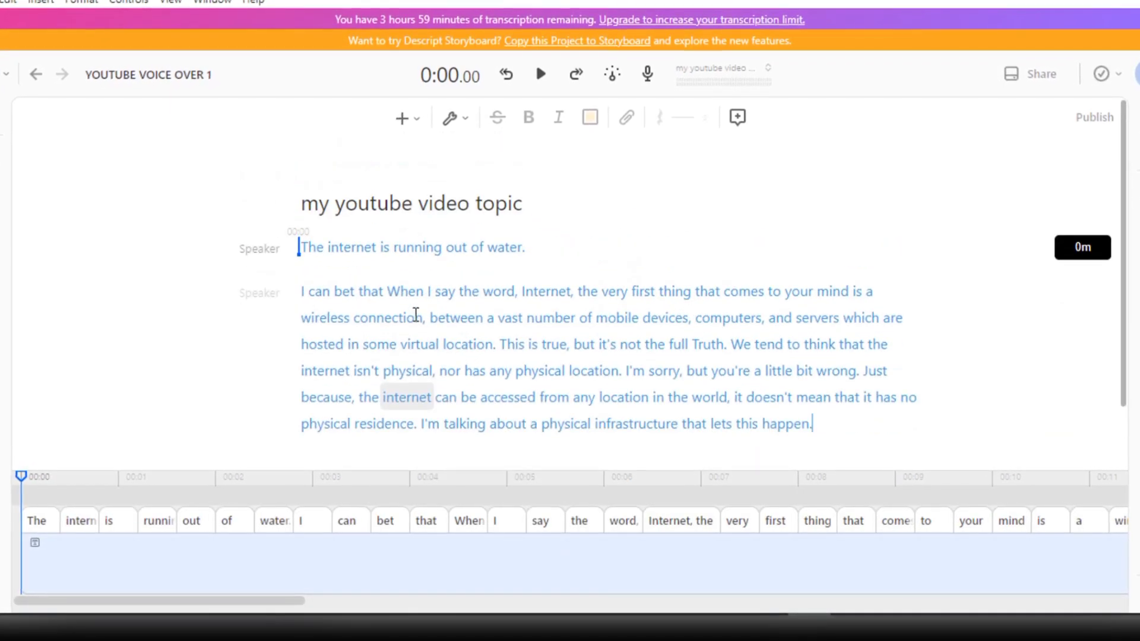
{"action": "scroll", "coordinate": [416, 315], "scroll_direction": "down", "scroll_amount": 2}
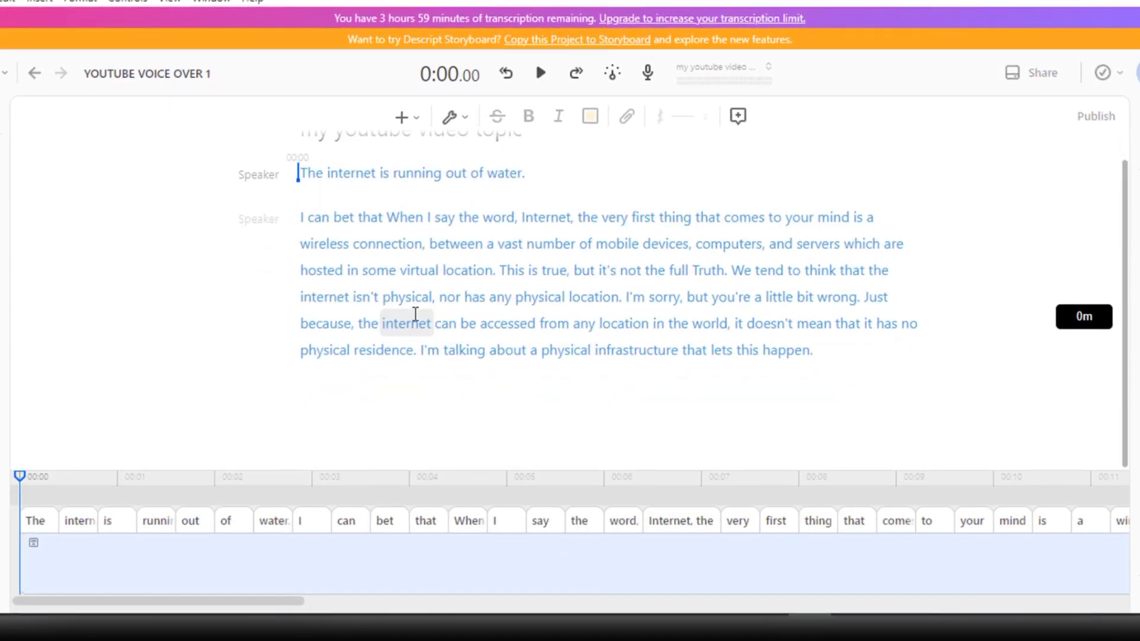
{"action": "scroll", "coordinate": [415, 314], "scroll_direction": "up", "scroll_amount": 2}
Preview the Don and other stock voices, then assign Emily to the script.
{"action": "left_click", "coordinate": [260, 249]}
{"action": "mouse_move", "coordinate": [297, 400]}
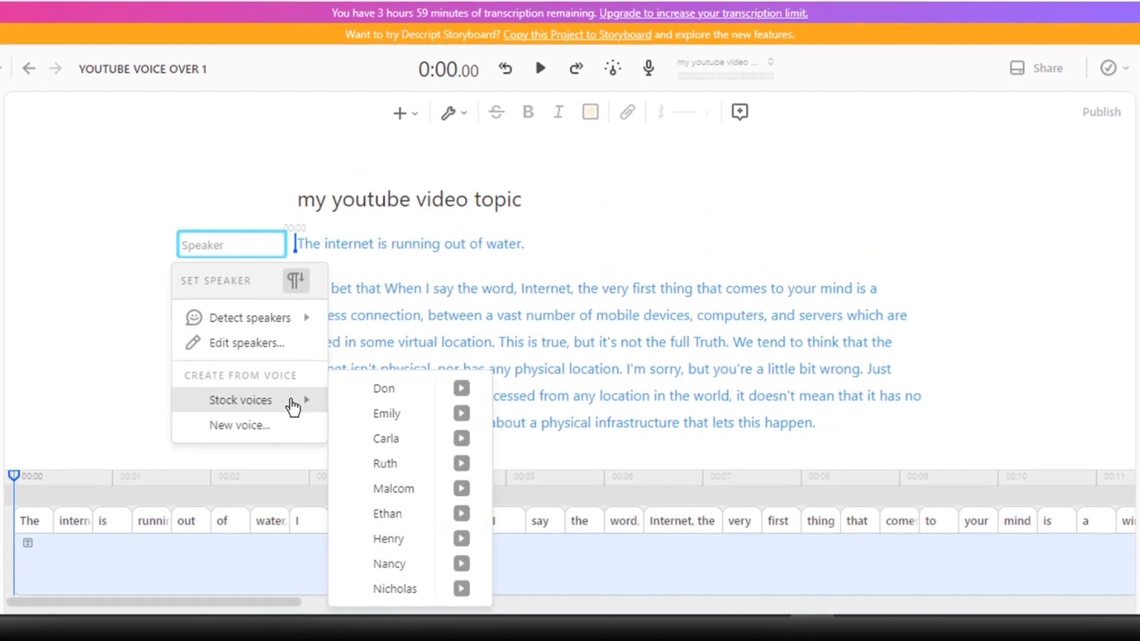
{"action": "left_click", "coordinate": [462, 388]}
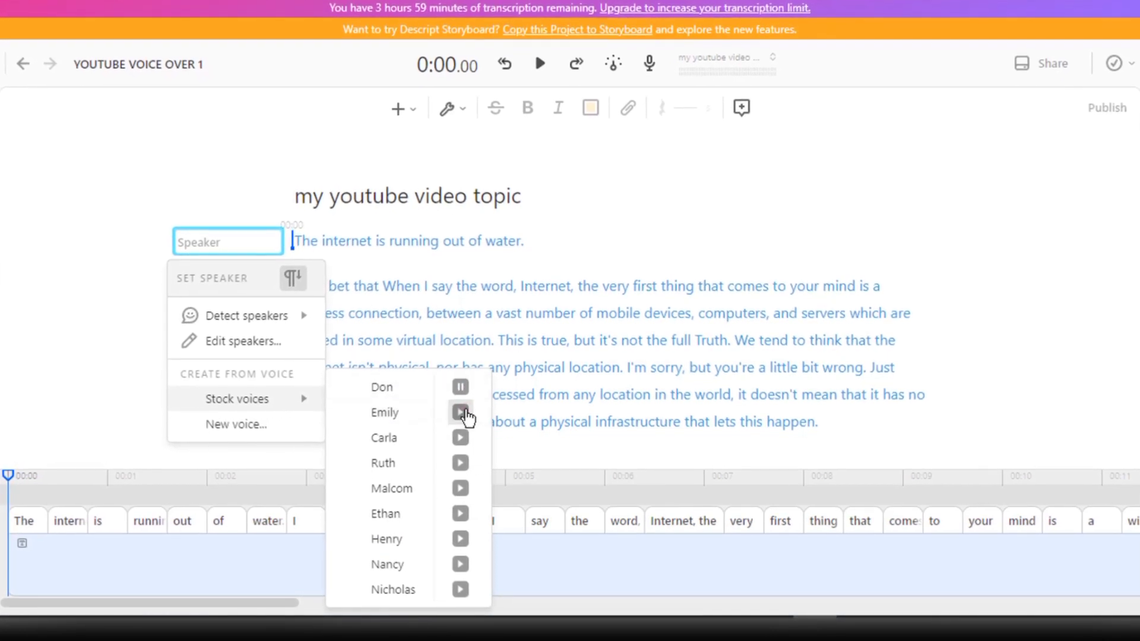
{"action": "left_click", "coordinate": [461, 463]}
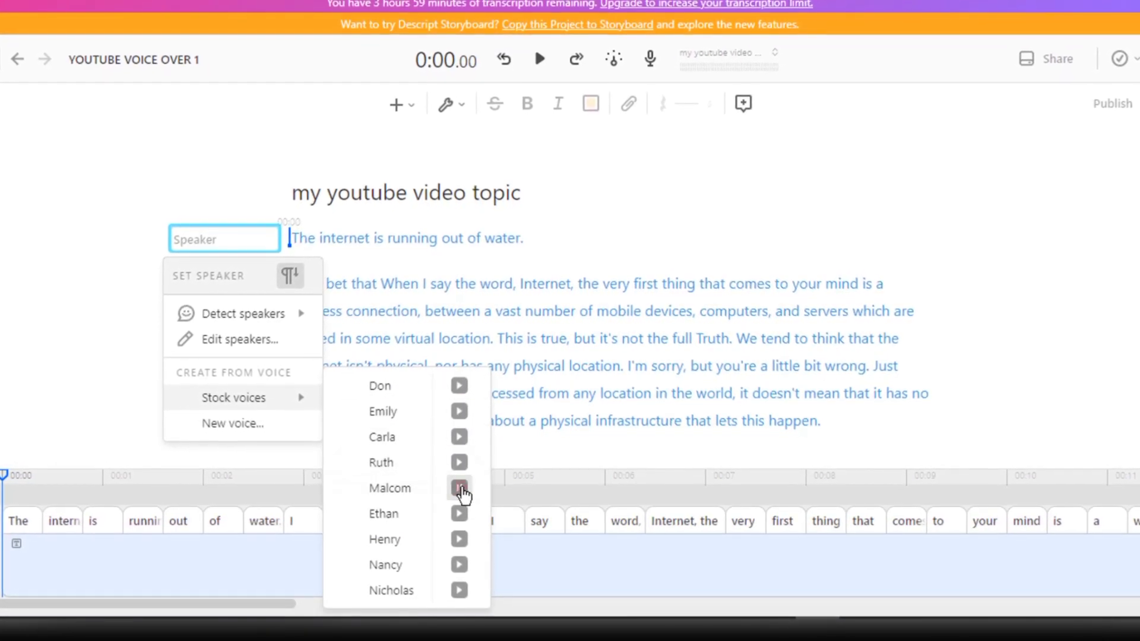
{"action": "left_click", "coordinate": [409, 414]}
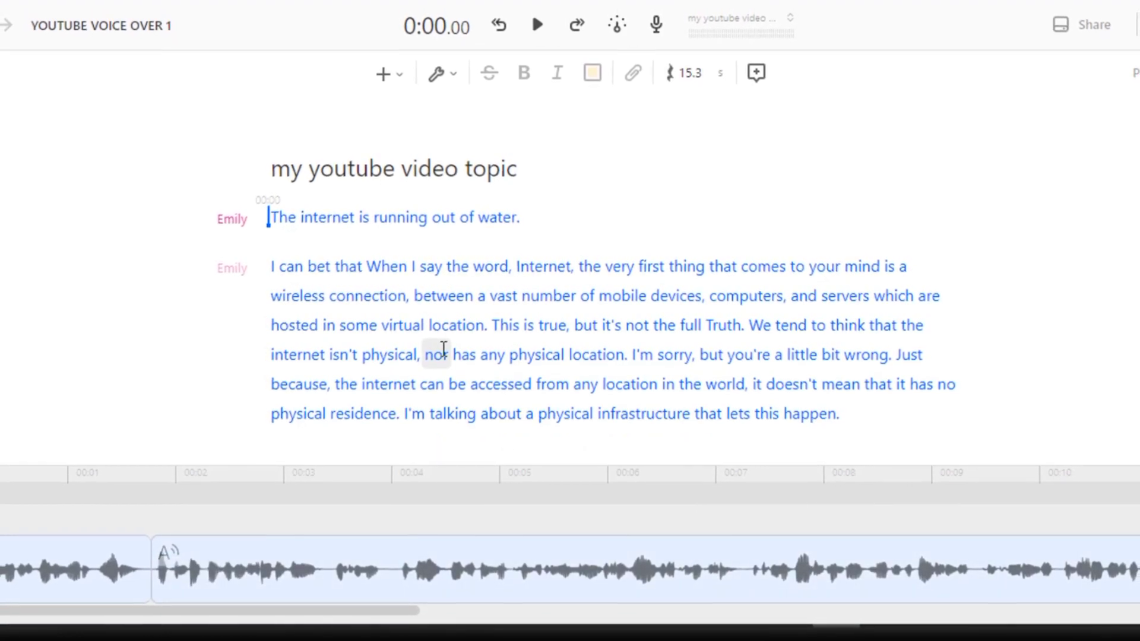
Select the script, break it before 'This is true', and play it from the start.
{"action": "key", "text": "ctrl+a"}
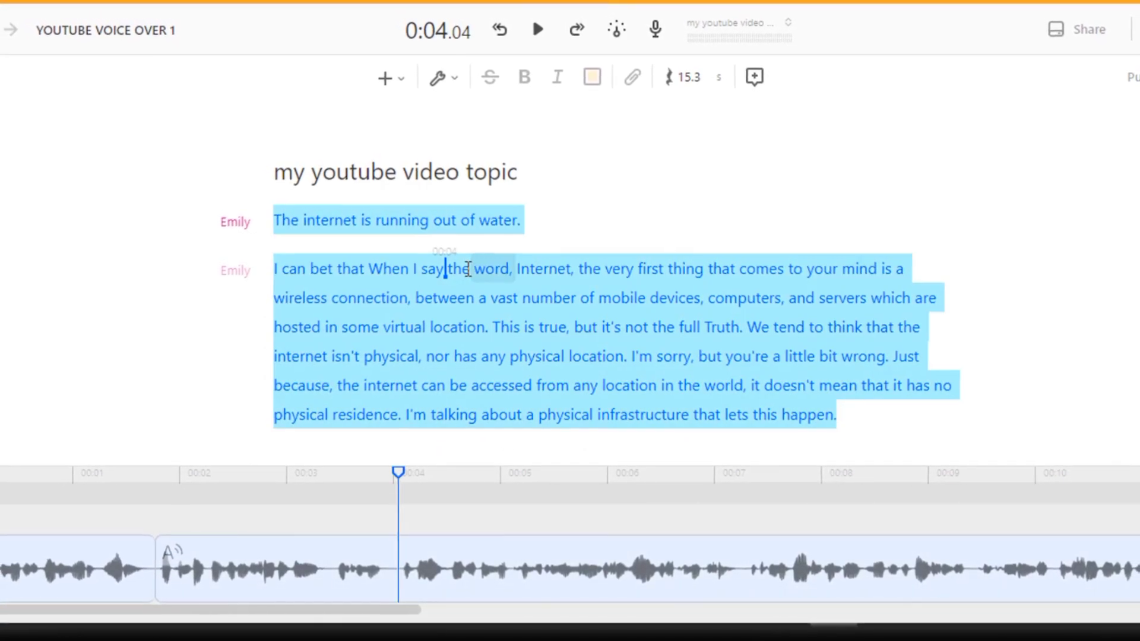
{"action": "left_click", "coordinate": [525, 322]}
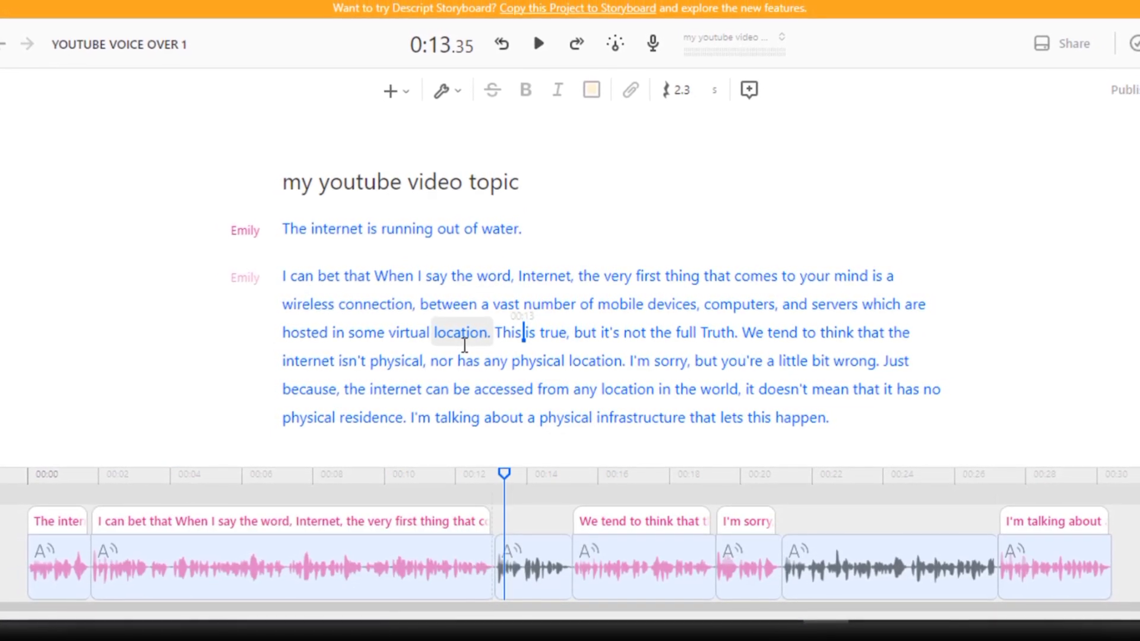
{"action": "left_click", "coordinate": [283, 231]}
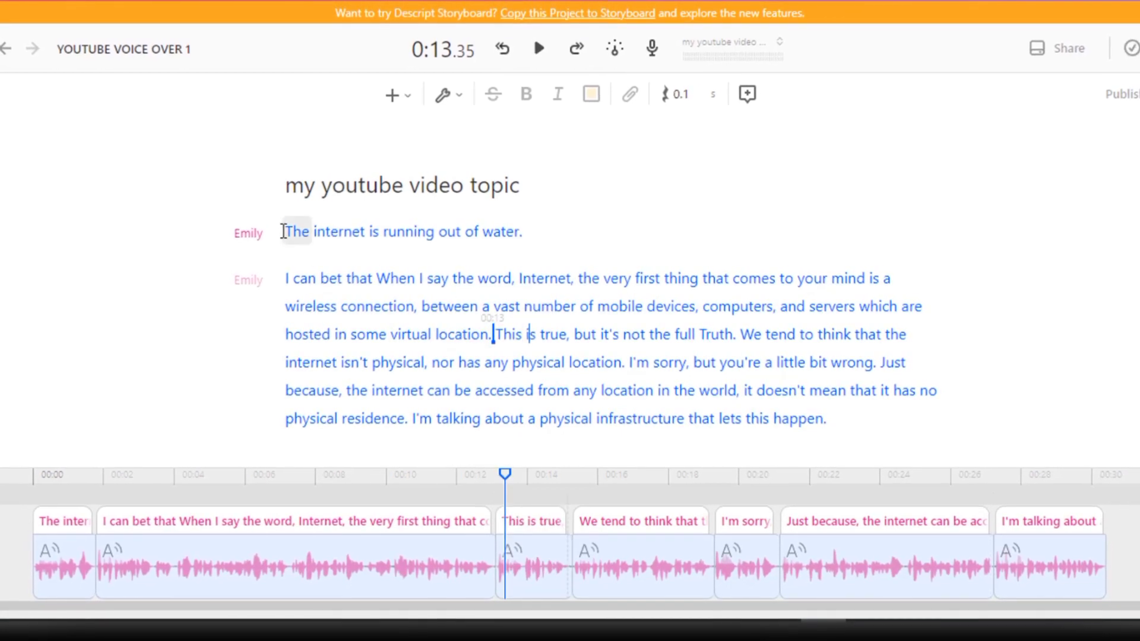
{"action": "left_click", "coordinate": [537, 52]}
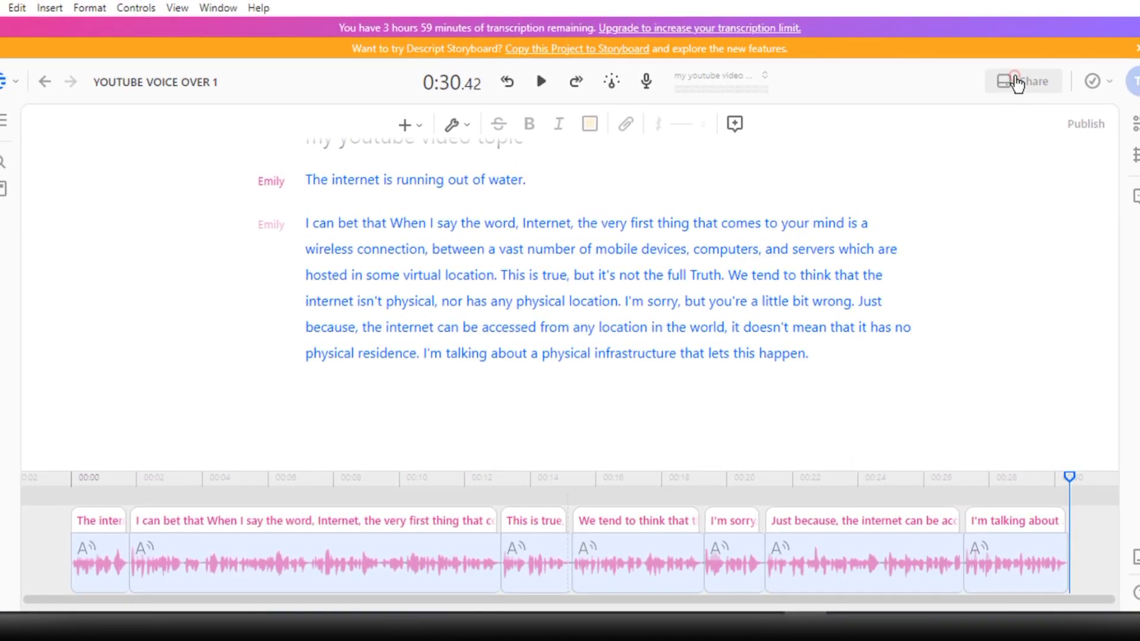
Set the Share export to an audio-only file in MP3 format.
{"action": "left_click", "coordinate": [1023, 80]}
{"action": "left_click", "coordinate": [466, 77]}
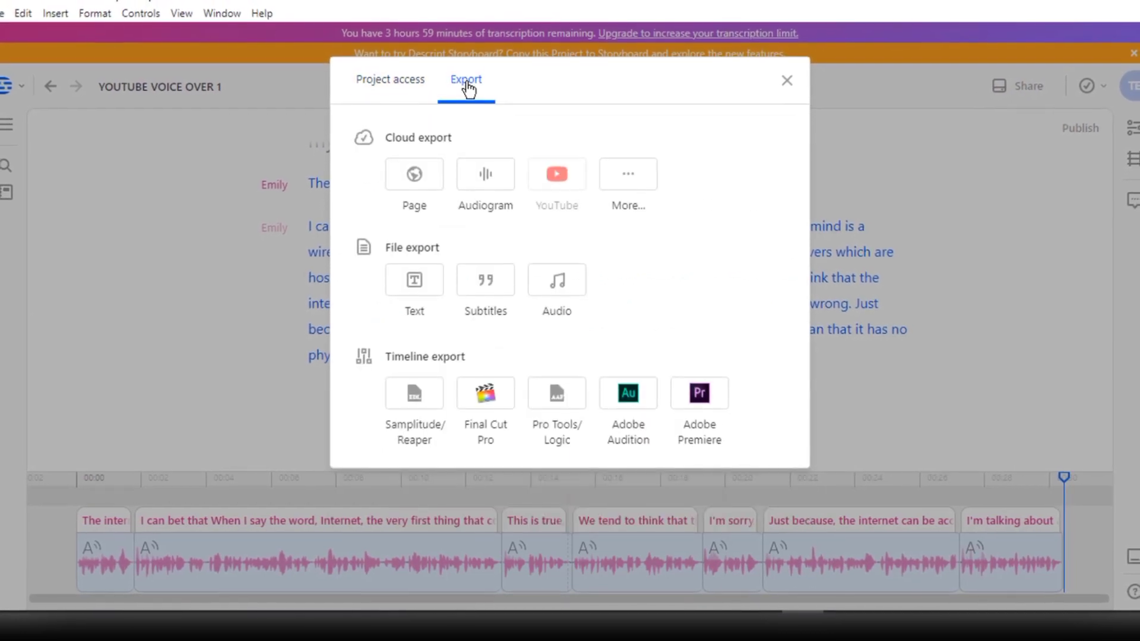
{"action": "left_click", "coordinate": [555, 282]}
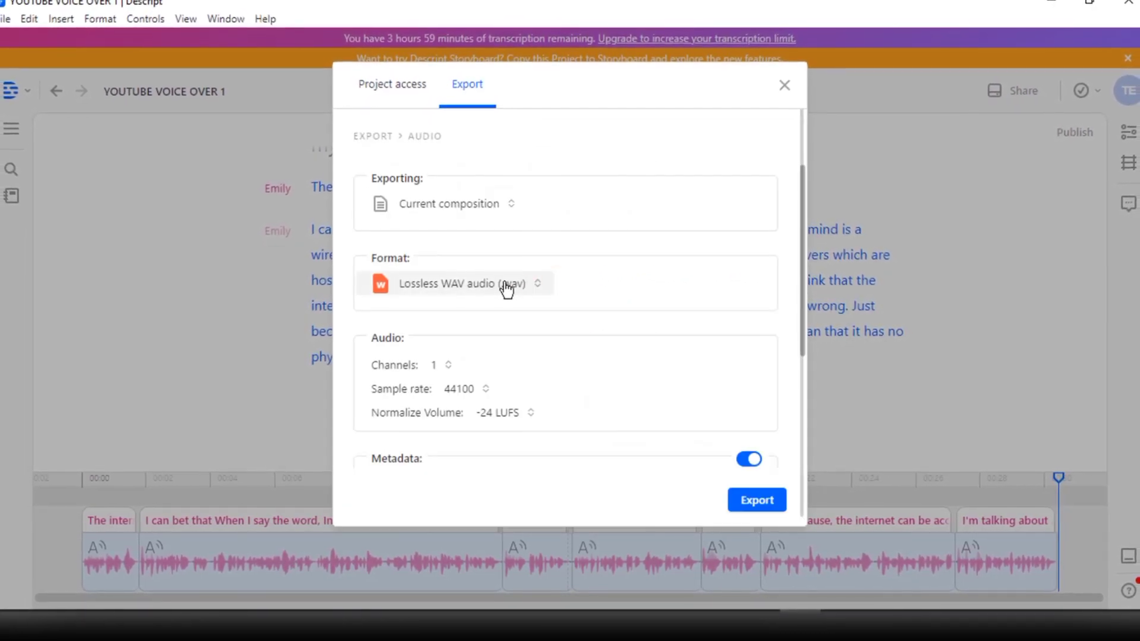
{"action": "left_click", "coordinate": [487, 292]}
{"action": "left_click", "coordinate": [461, 365]}
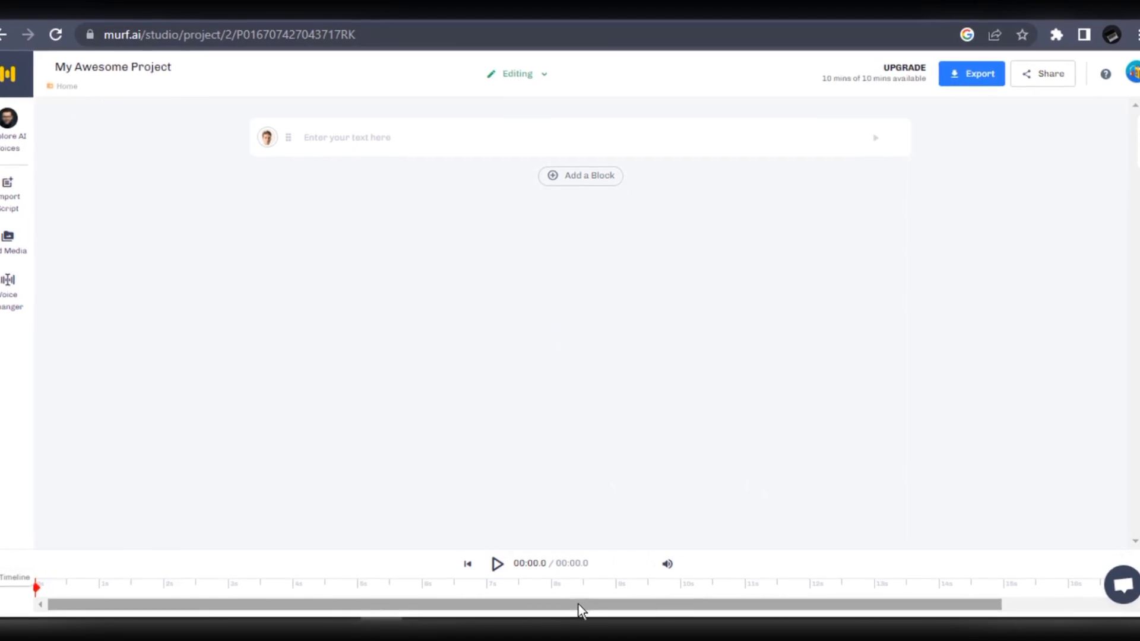
Preview the Dylan and Edward voices, then switch the block's voice from Nate to Edward (M).
{"action": "left_click", "coordinate": [264, 140]}
{"action": "left_click", "coordinate": [262, 137]}
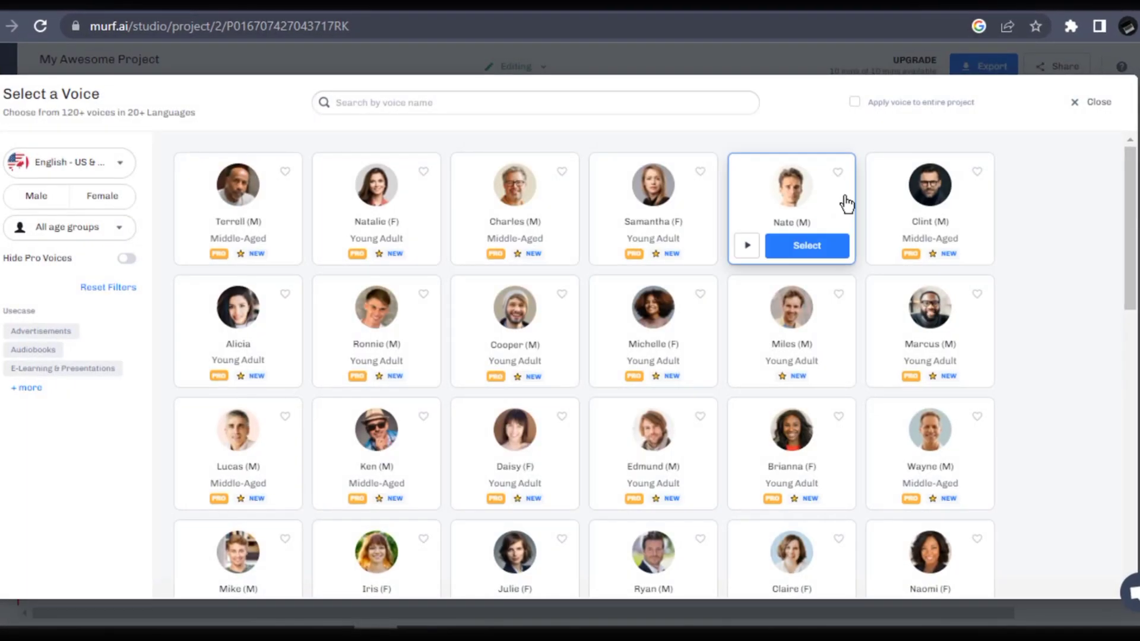
{"action": "scroll", "coordinate": [621, 387], "scroll_direction": "down", "scroll_amount": 10}
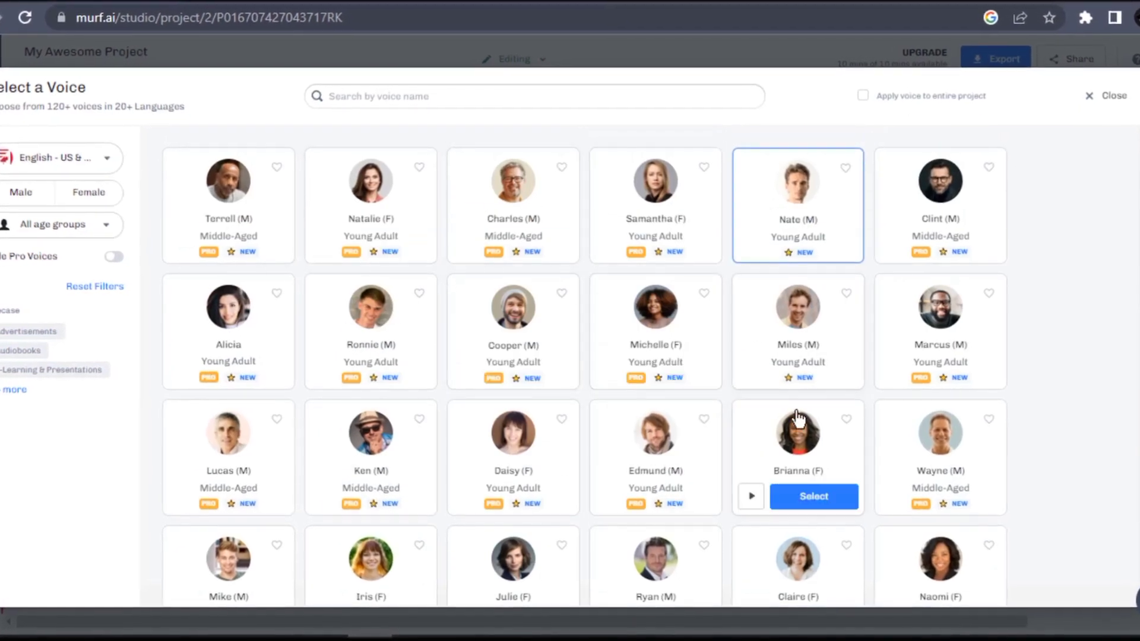
{"action": "scroll", "coordinate": [566, 368], "scroll_direction": "down", "scroll_amount": 5}
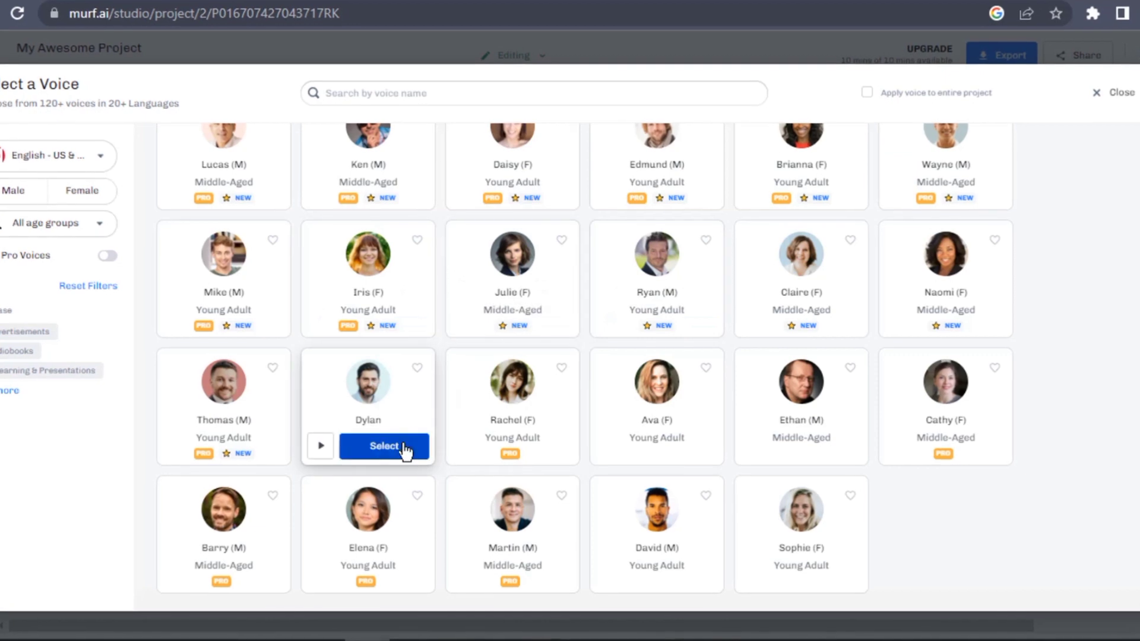
{"action": "left_click", "coordinate": [322, 446]}
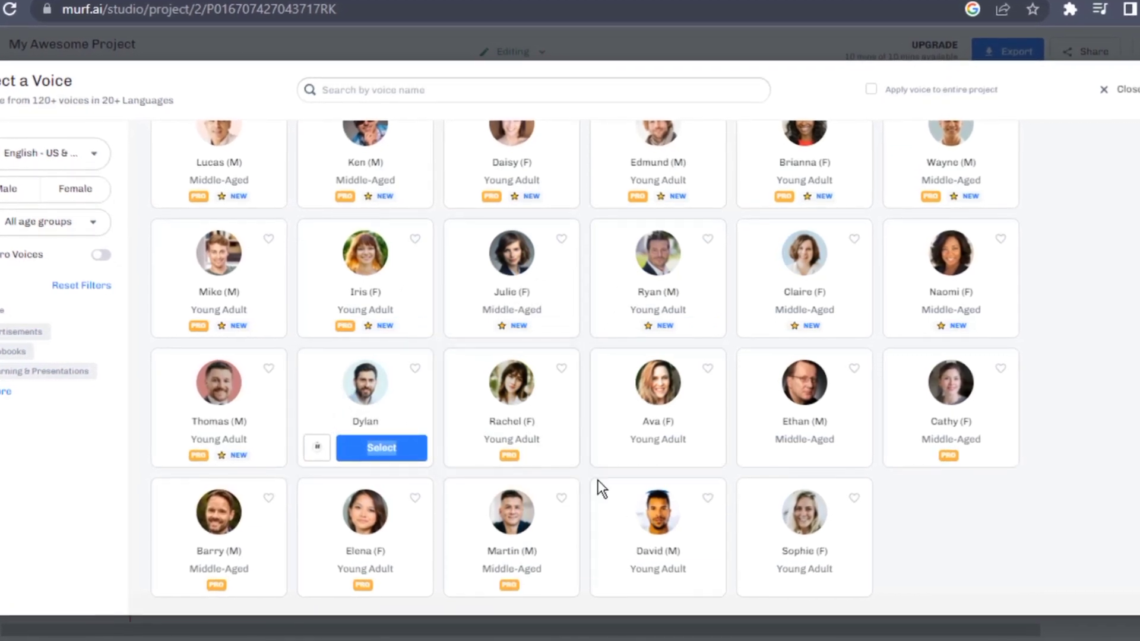
{"action": "scroll", "coordinate": [594, 535], "scroll_direction": "down", "scroll_amount": 5}
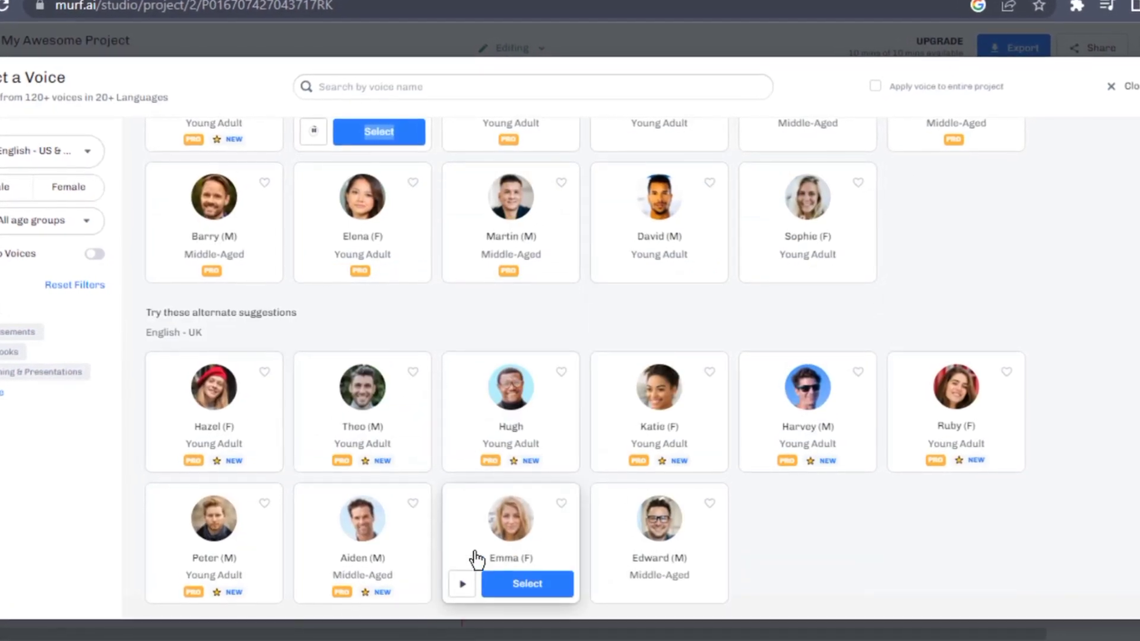
{"action": "left_click", "coordinate": [614, 582]}
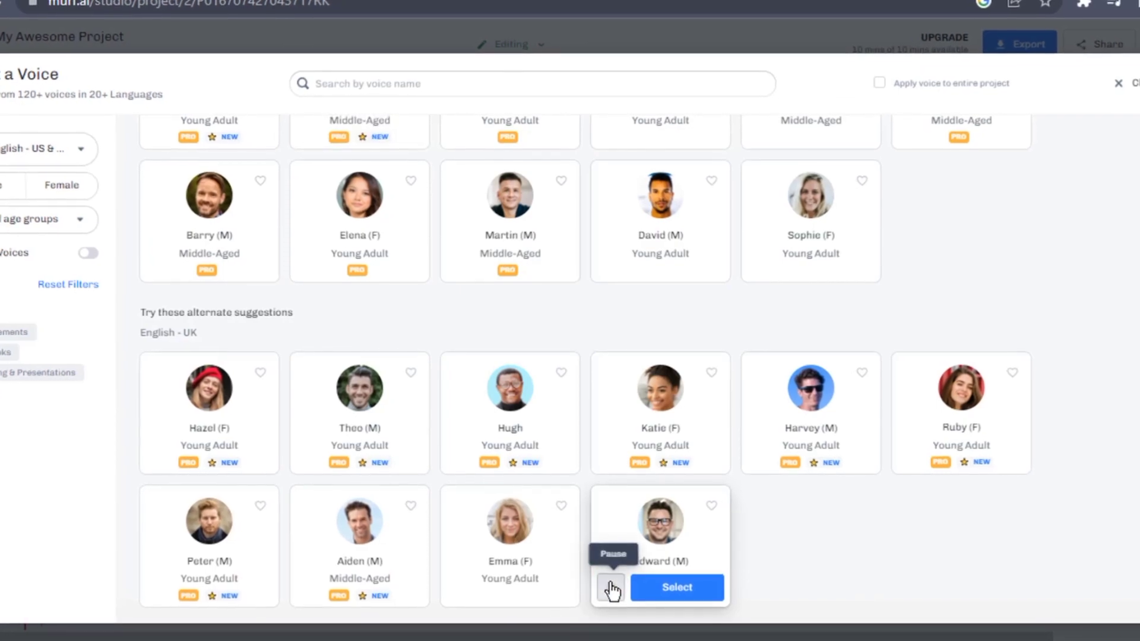
{"action": "left_click", "coordinate": [659, 585]}
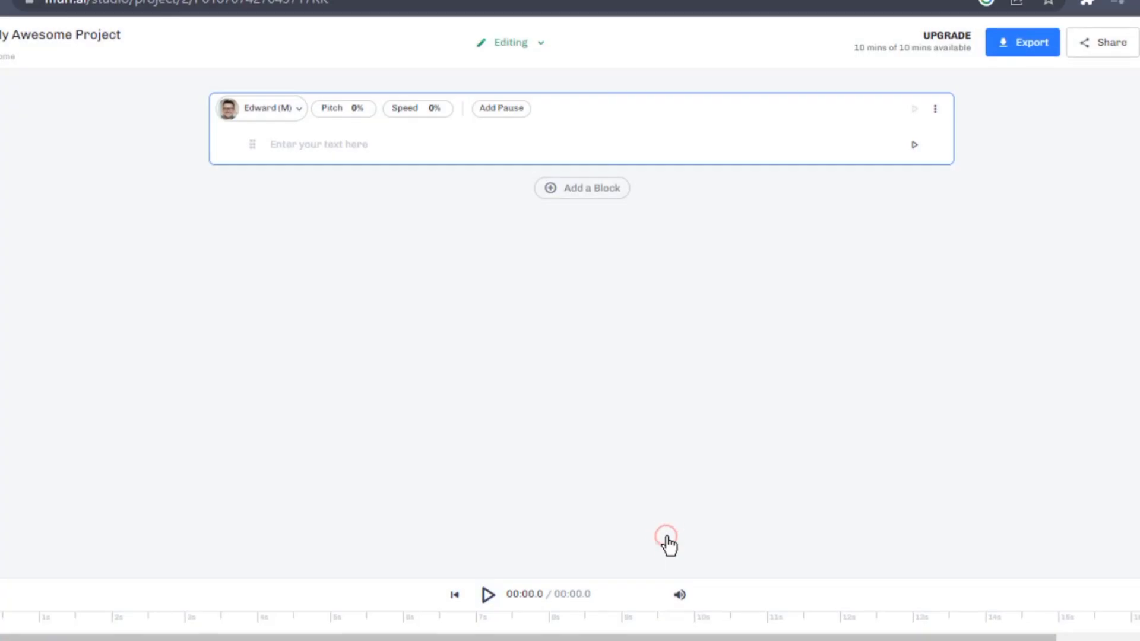
Paste the internet script split by sentences into blocks, then generate and play the voiceover.
{"action": "right_click", "coordinate": [286, 144]}
{"action": "left_click", "coordinate": [318, 290]}
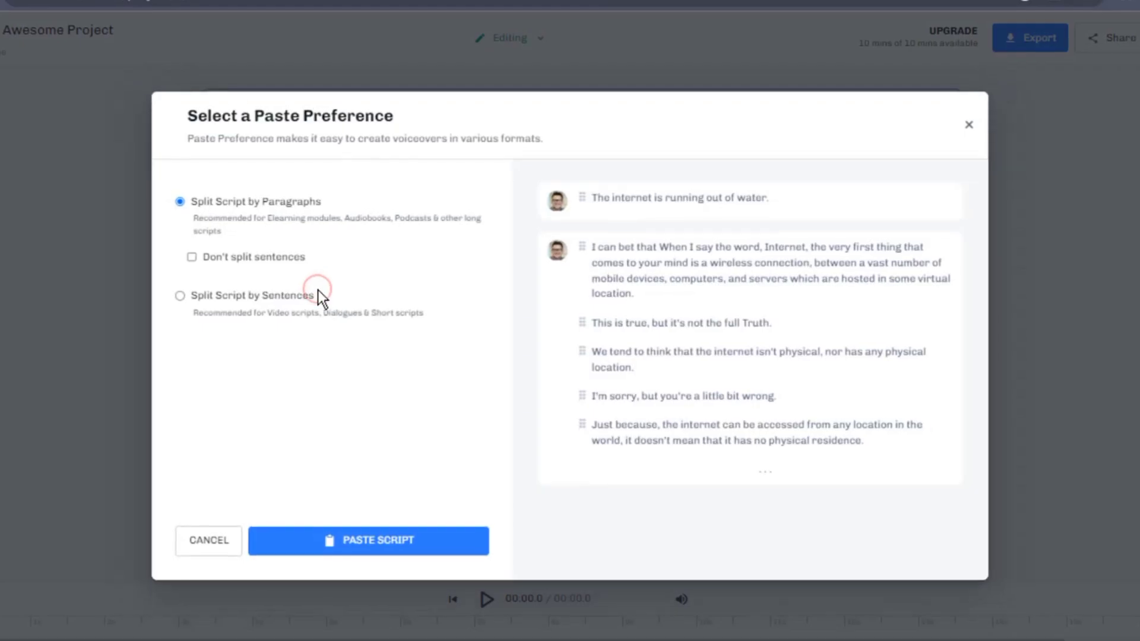
{"action": "left_click", "coordinate": [178, 296]}
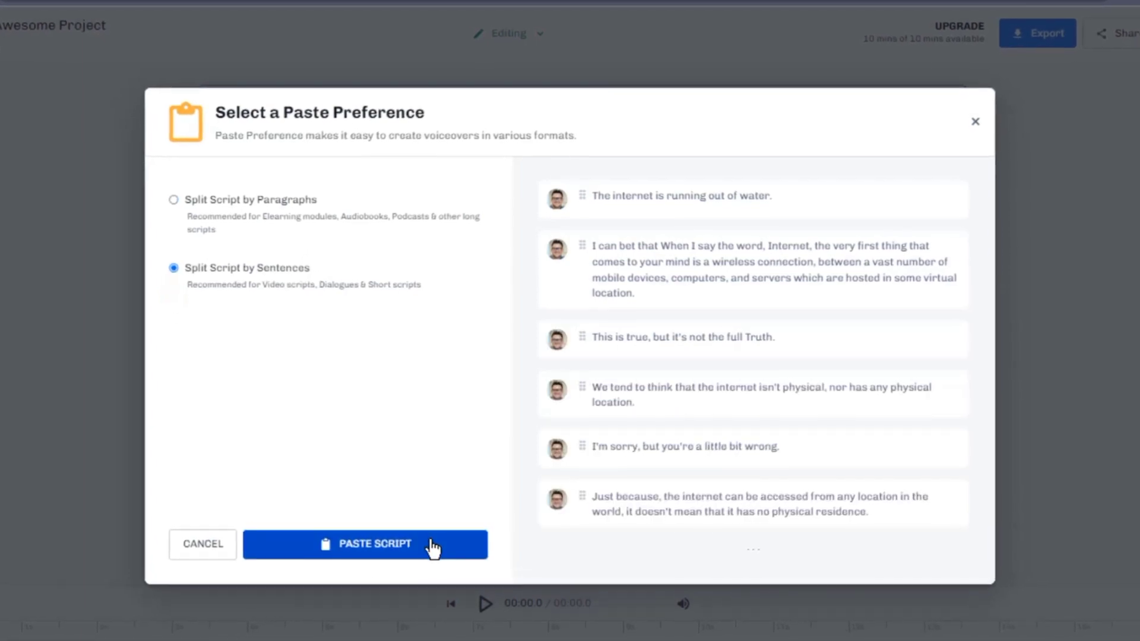
{"action": "left_click", "coordinate": [433, 547]}
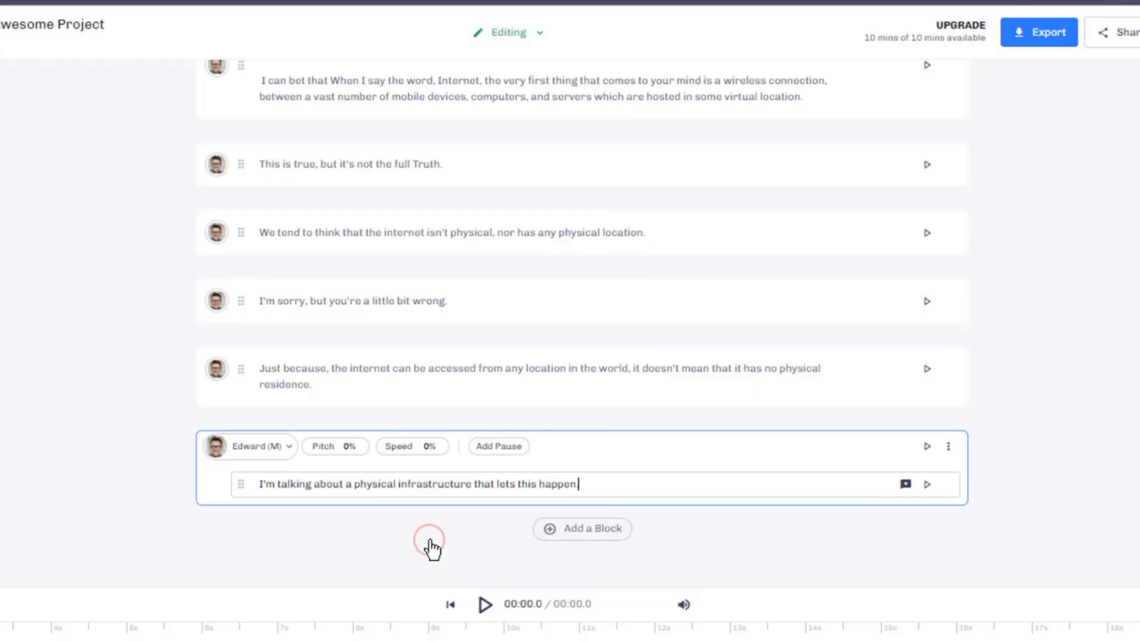
{"action": "left_click", "coordinate": [484, 610]}
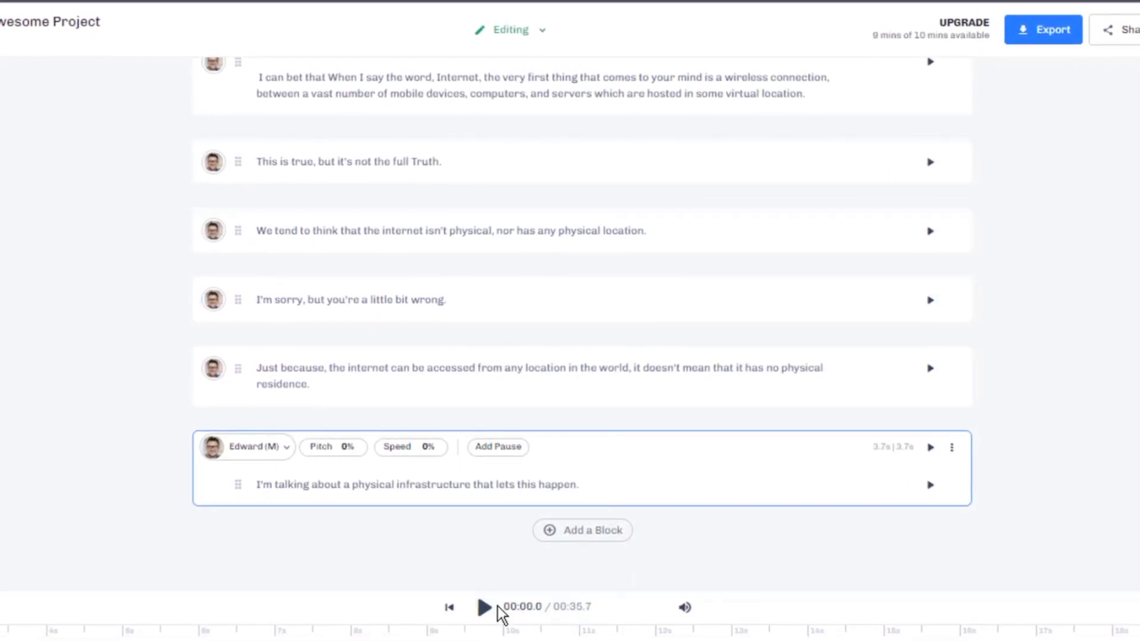
{"action": "left_click", "coordinate": [483, 610]}
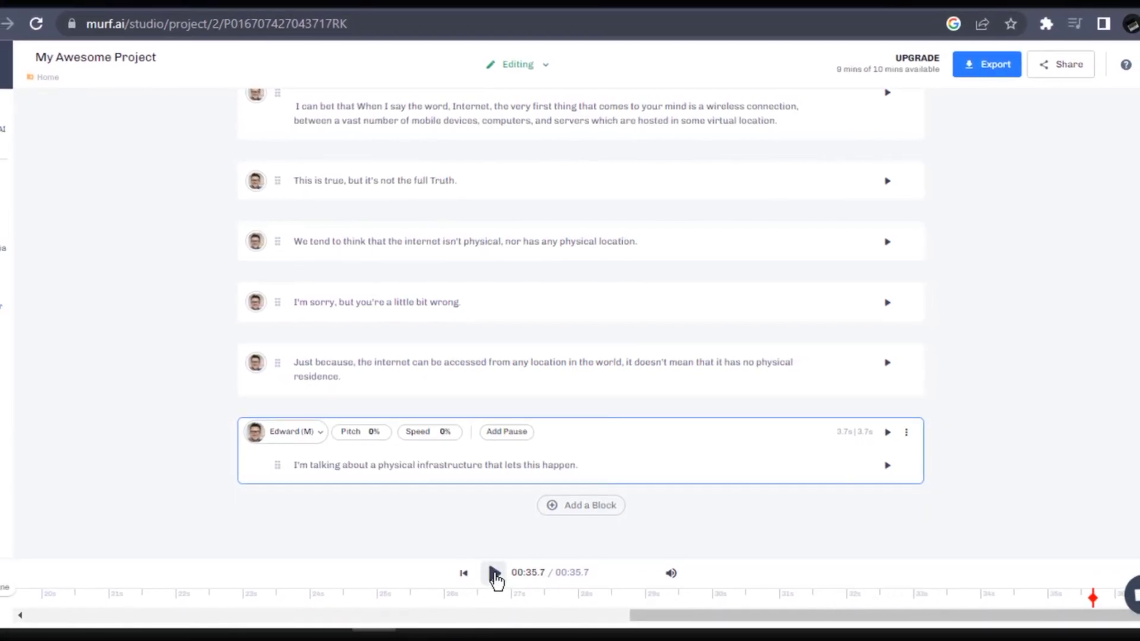
Set the voice-only .WAV export to High quality and Stereo.
{"action": "left_click", "coordinate": [982, 69]}
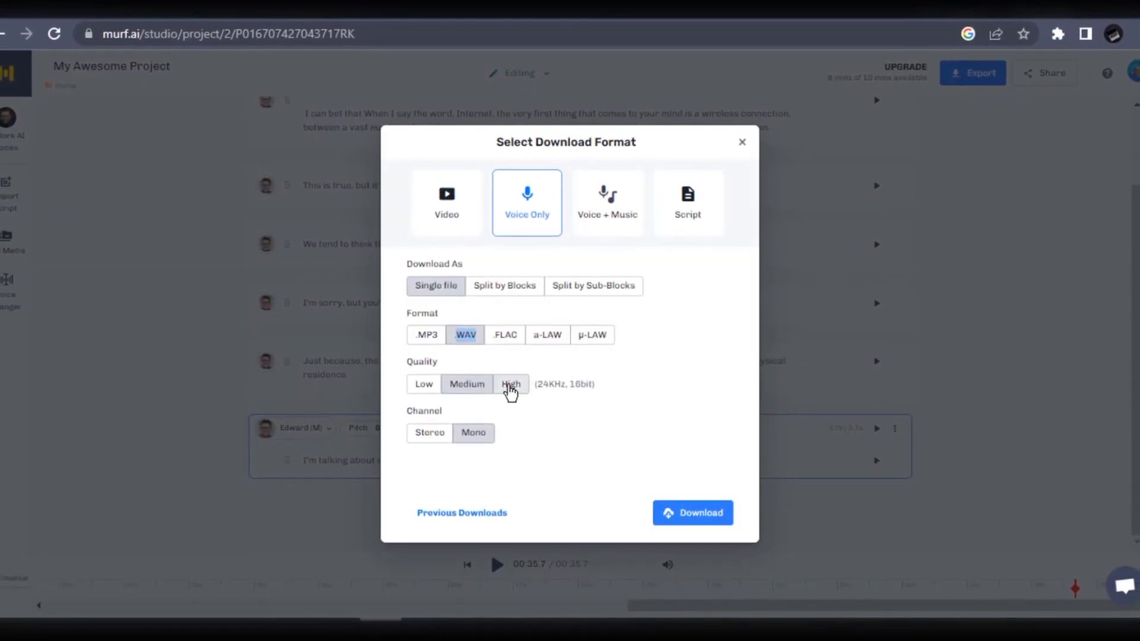
{"action": "left_click", "coordinate": [509, 389]}
{"action": "left_click", "coordinate": [432, 435]}
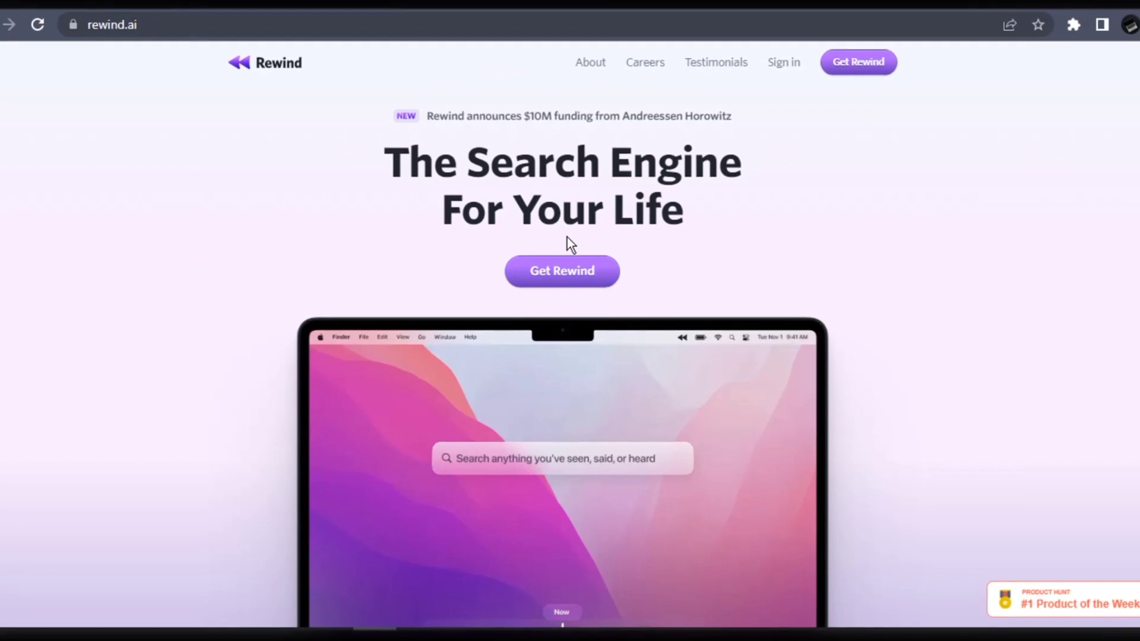
Scroll the rewind.ai homepage past the demo, How Rewind works and Meetings sections to Apple Silicon.
{"action": "scroll", "coordinate": [568, 237], "scroll_direction": "down", "scroll_amount": 5}
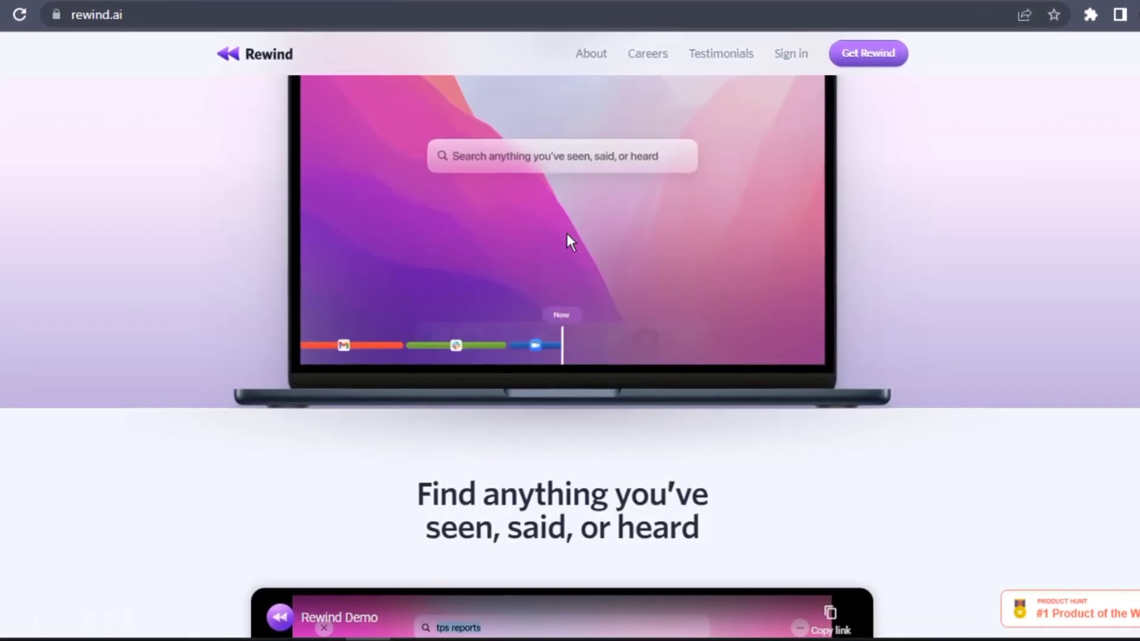
{"action": "scroll", "coordinate": [566, 234], "scroll_direction": "down", "scroll_amount": 5}
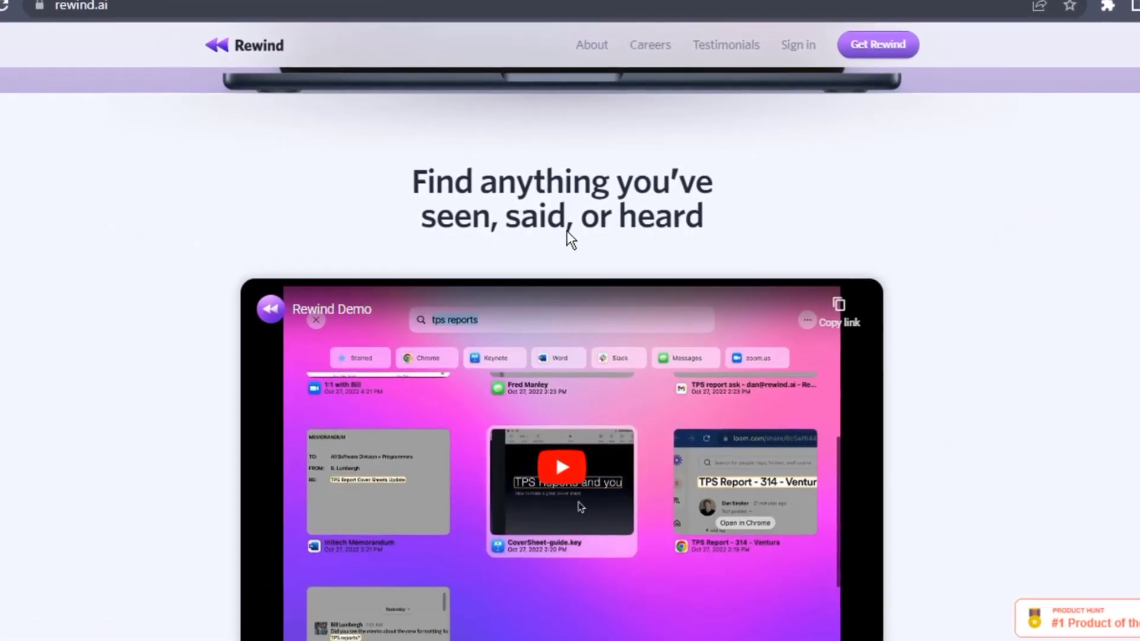
{"action": "scroll", "coordinate": [569, 236], "scroll_direction": "down", "scroll_amount": 5}
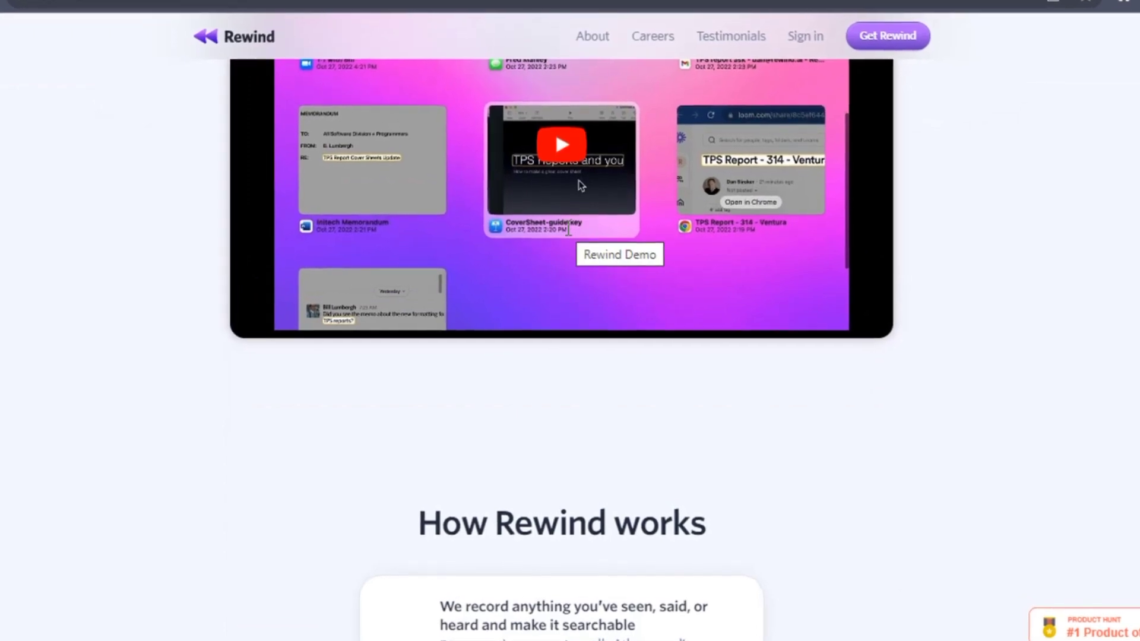
{"action": "scroll", "coordinate": [569, 229], "scroll_direction": "down", "scroll_amount": 5}
{"action": "scroll", "coordinate": [568, 227], "scroll_direction": "down", "scroll_amount": 3}
{"action": "scroll", "coordinate": [567, 225], "scroll_direction": "down", "scroll_amount": 2}
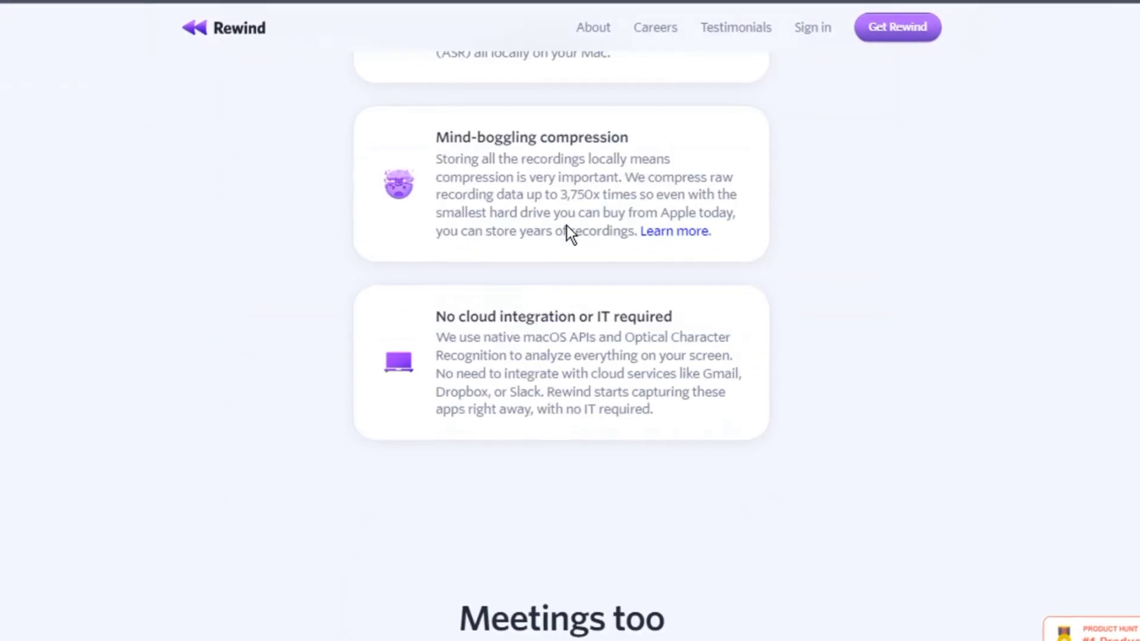
{"action": "scroll", "coordinate": [567, 225], "scroll_direction": "down", "scroll_amount": 5}
{"action": "scroll", "coordinate": [567, 226], "scroll_direction": "down", "scroll_amount": 5}
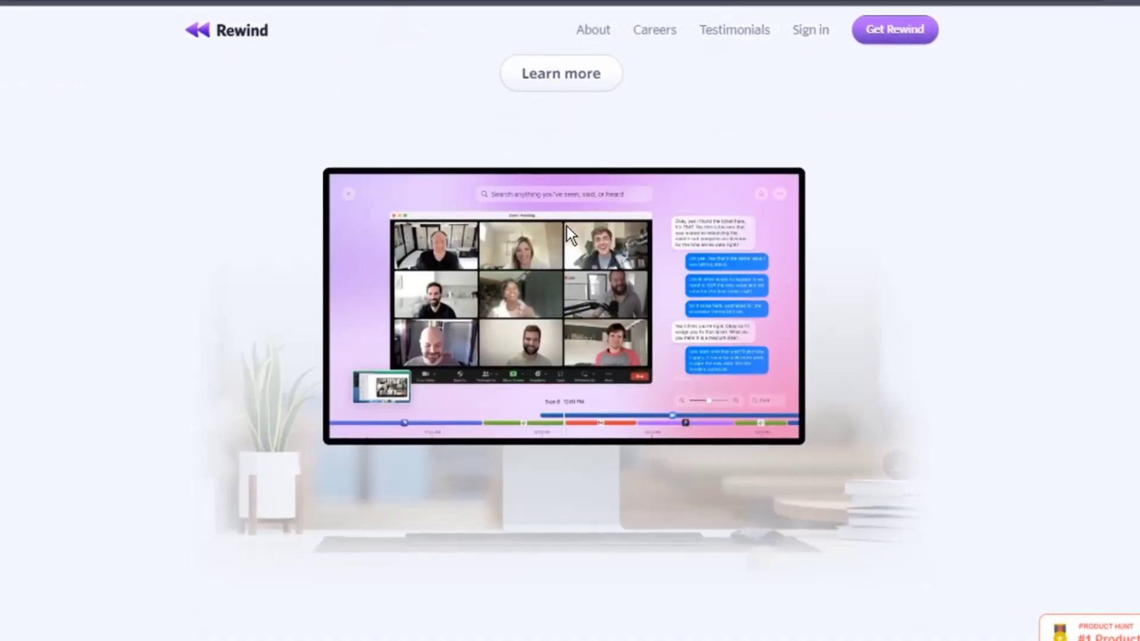
{"action": "scroll", "coordinate": [566, 227], "scroll_direction": "down", "scroll_amount": 5}
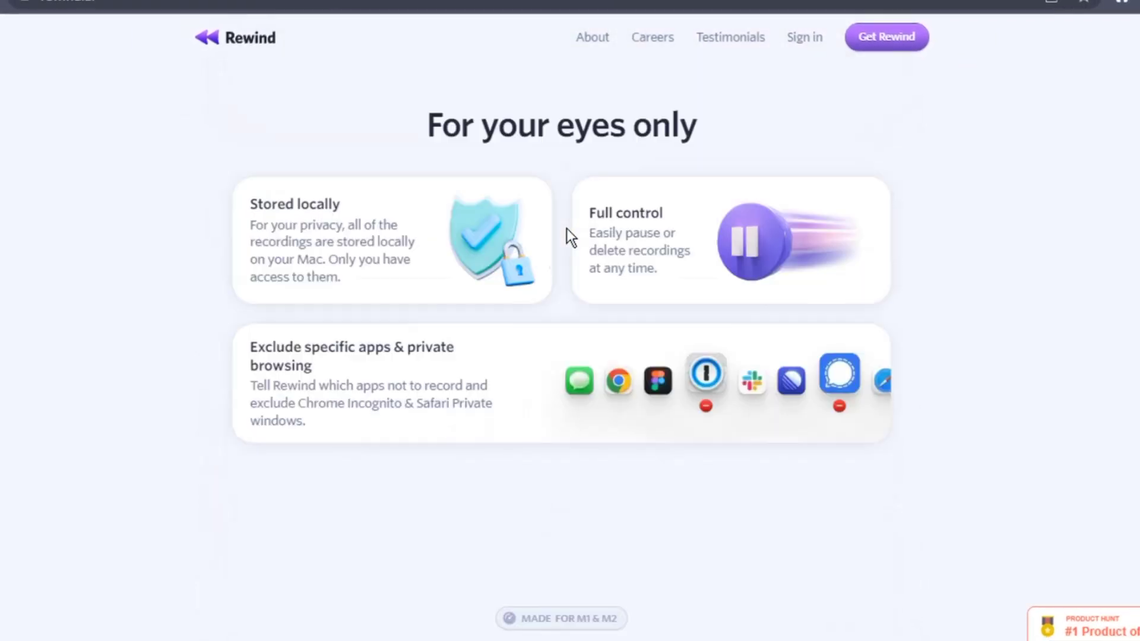
{"action": "scroll", "coordinate": [566, 228], "scroll_direction": "down", "scroll_amount": 8}
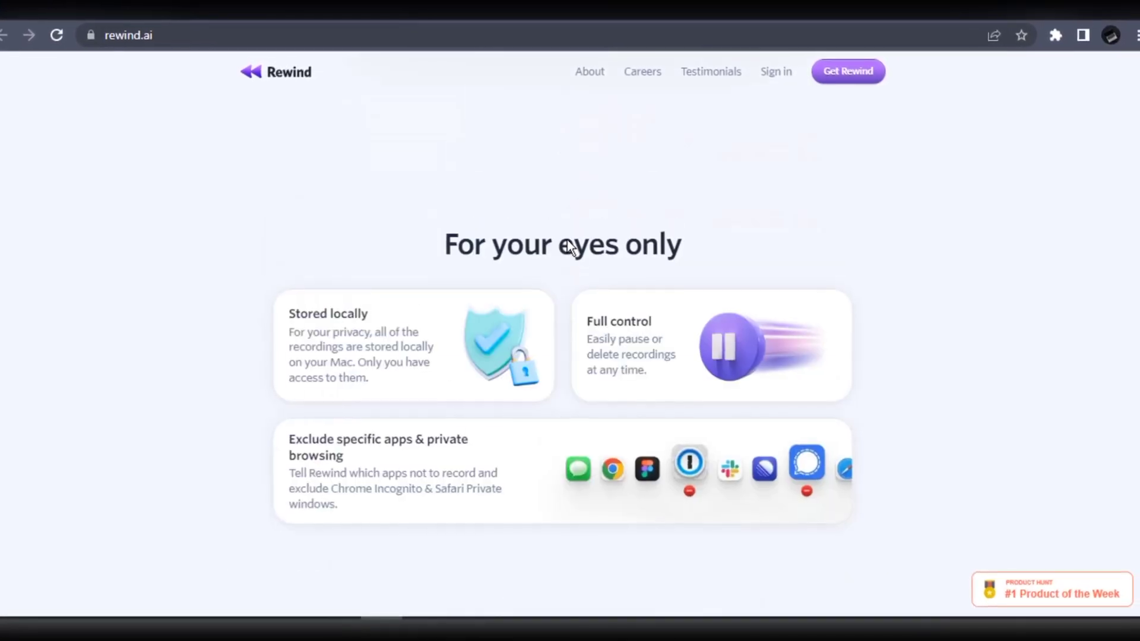
{"action": "scroll", "coordinate": [567, 240], "scroll_direction": "down", "scroll_amount": 5}
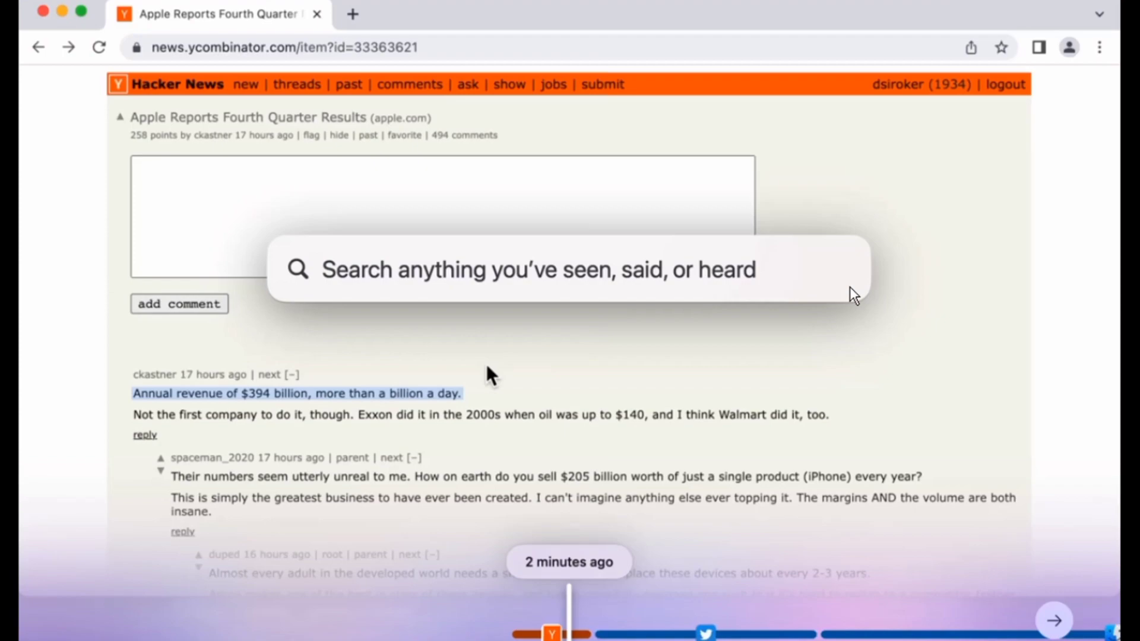
Search Rewind for 'tps reports' to show matching Zoom, Gmail and Keynote snapshots.
{"action": "type", "text": "tps reports"}
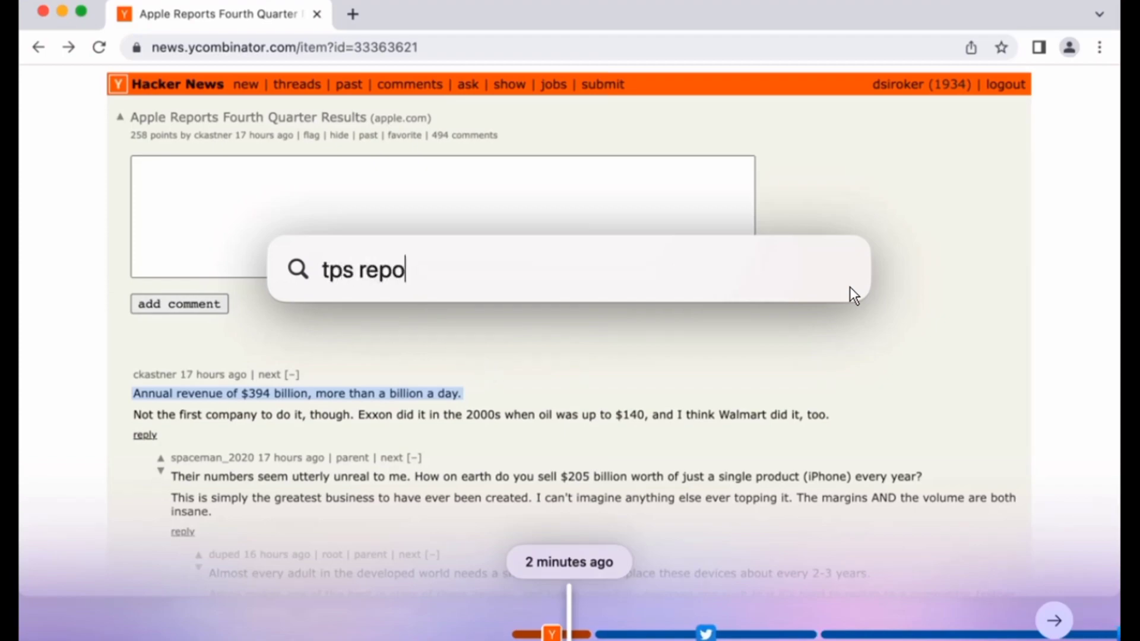
{"action": "key", "text": "Return"}
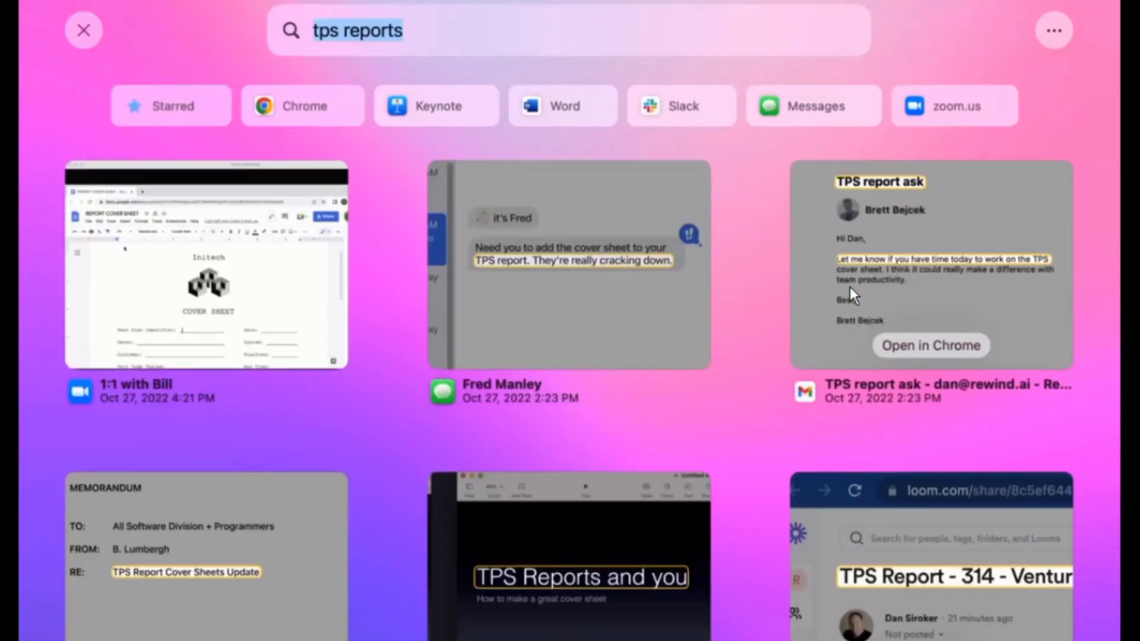